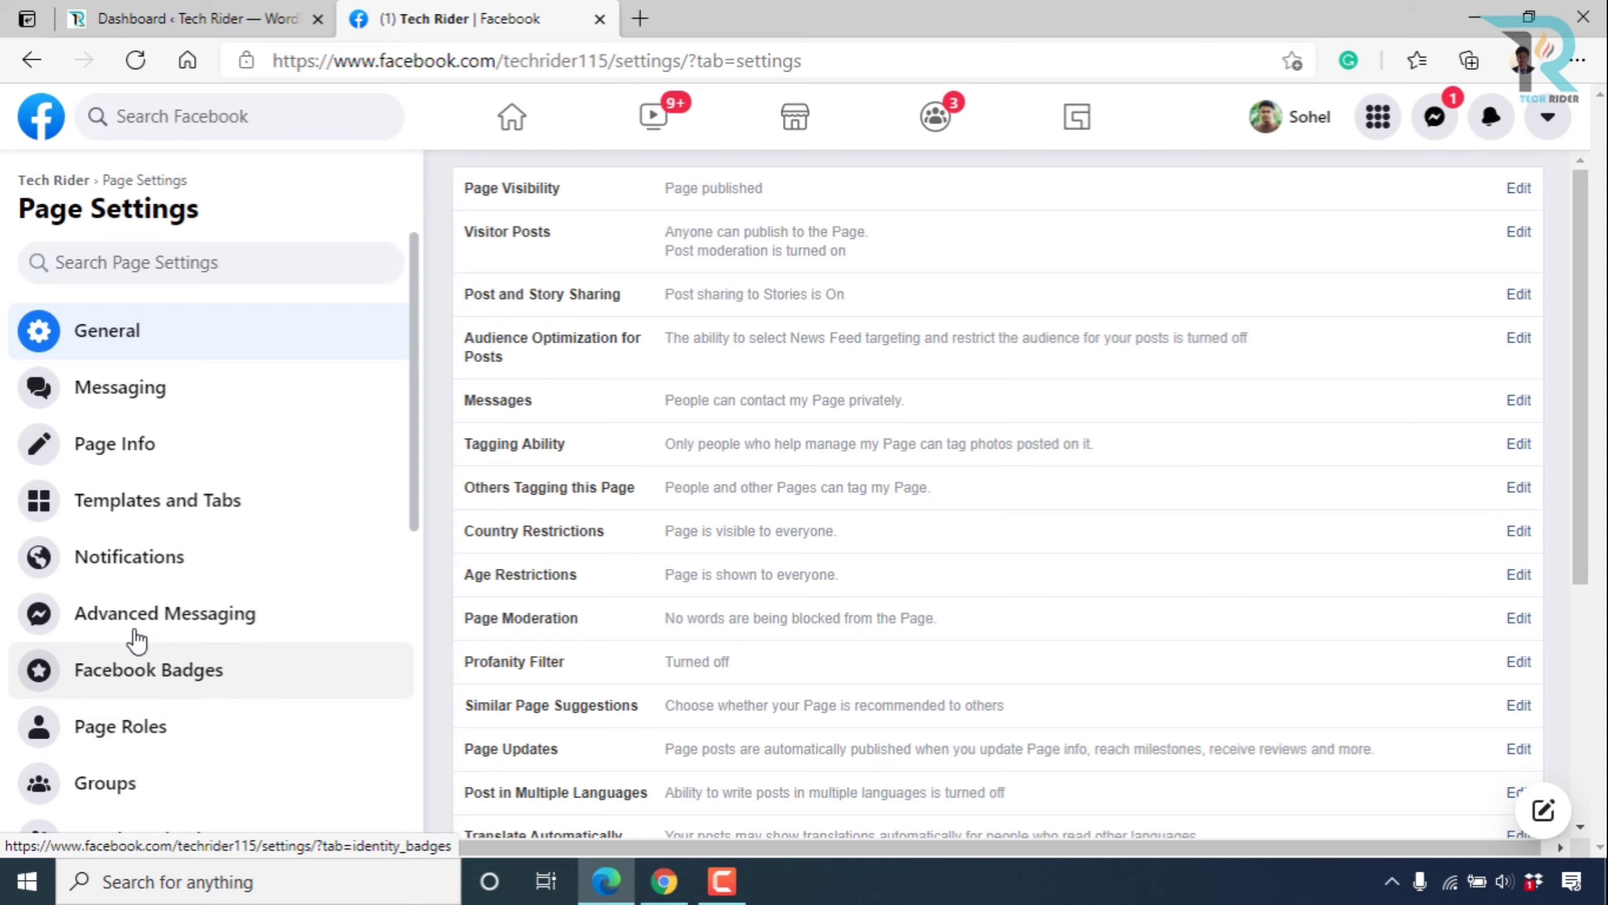
Open the Page's Messaging settings and start adding Messenger to the website.
click(131, 396)
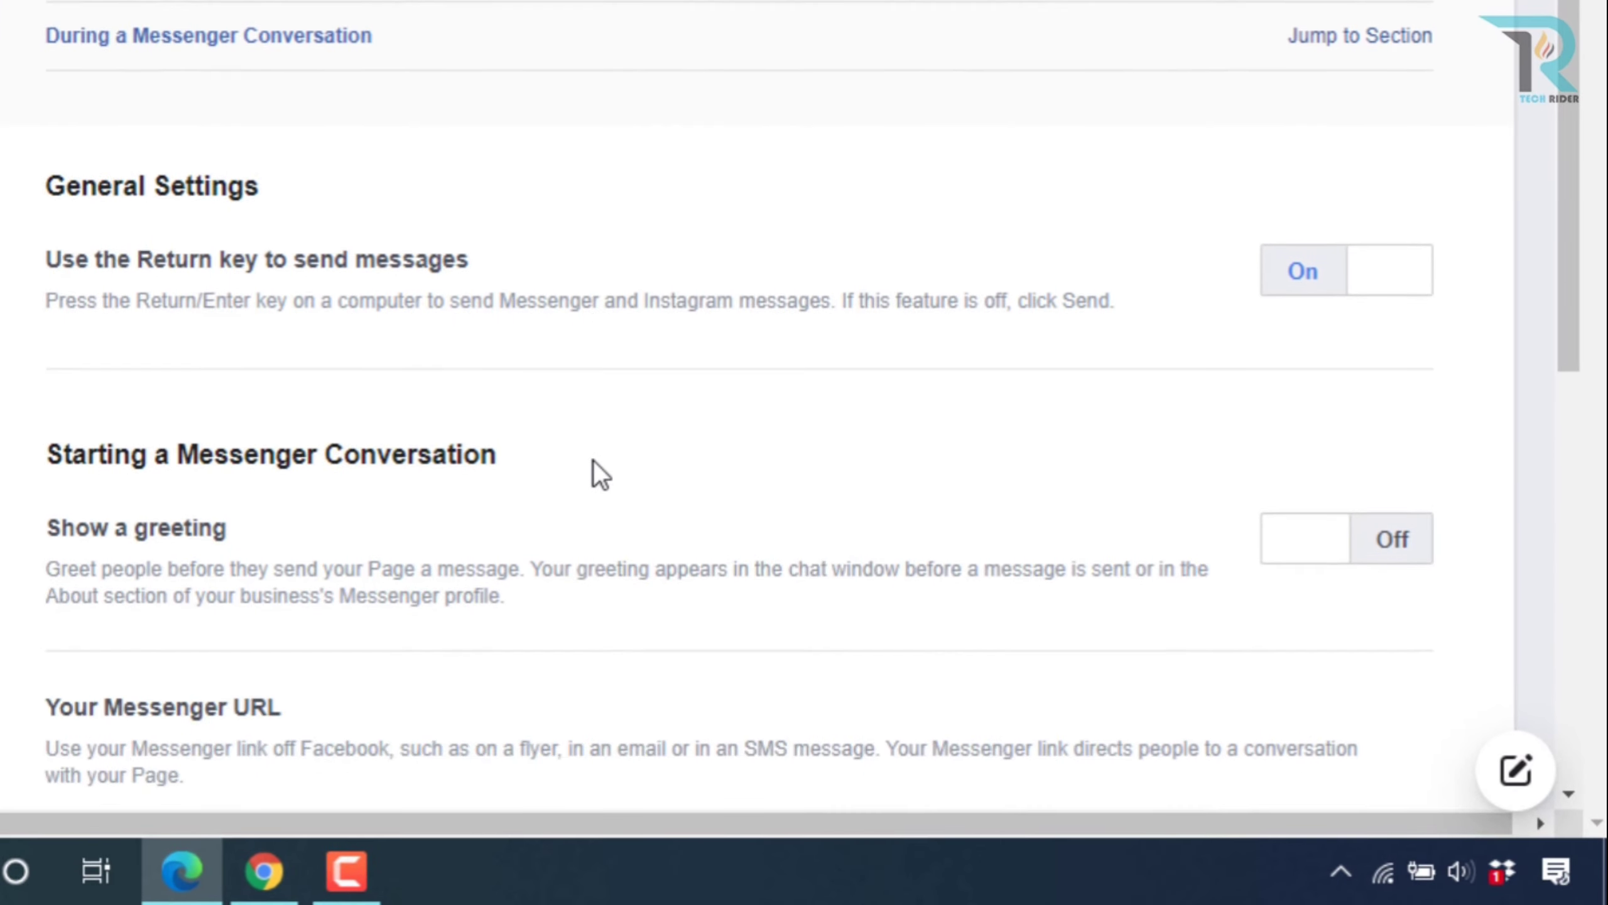
scroll(593, 460, down, 8)
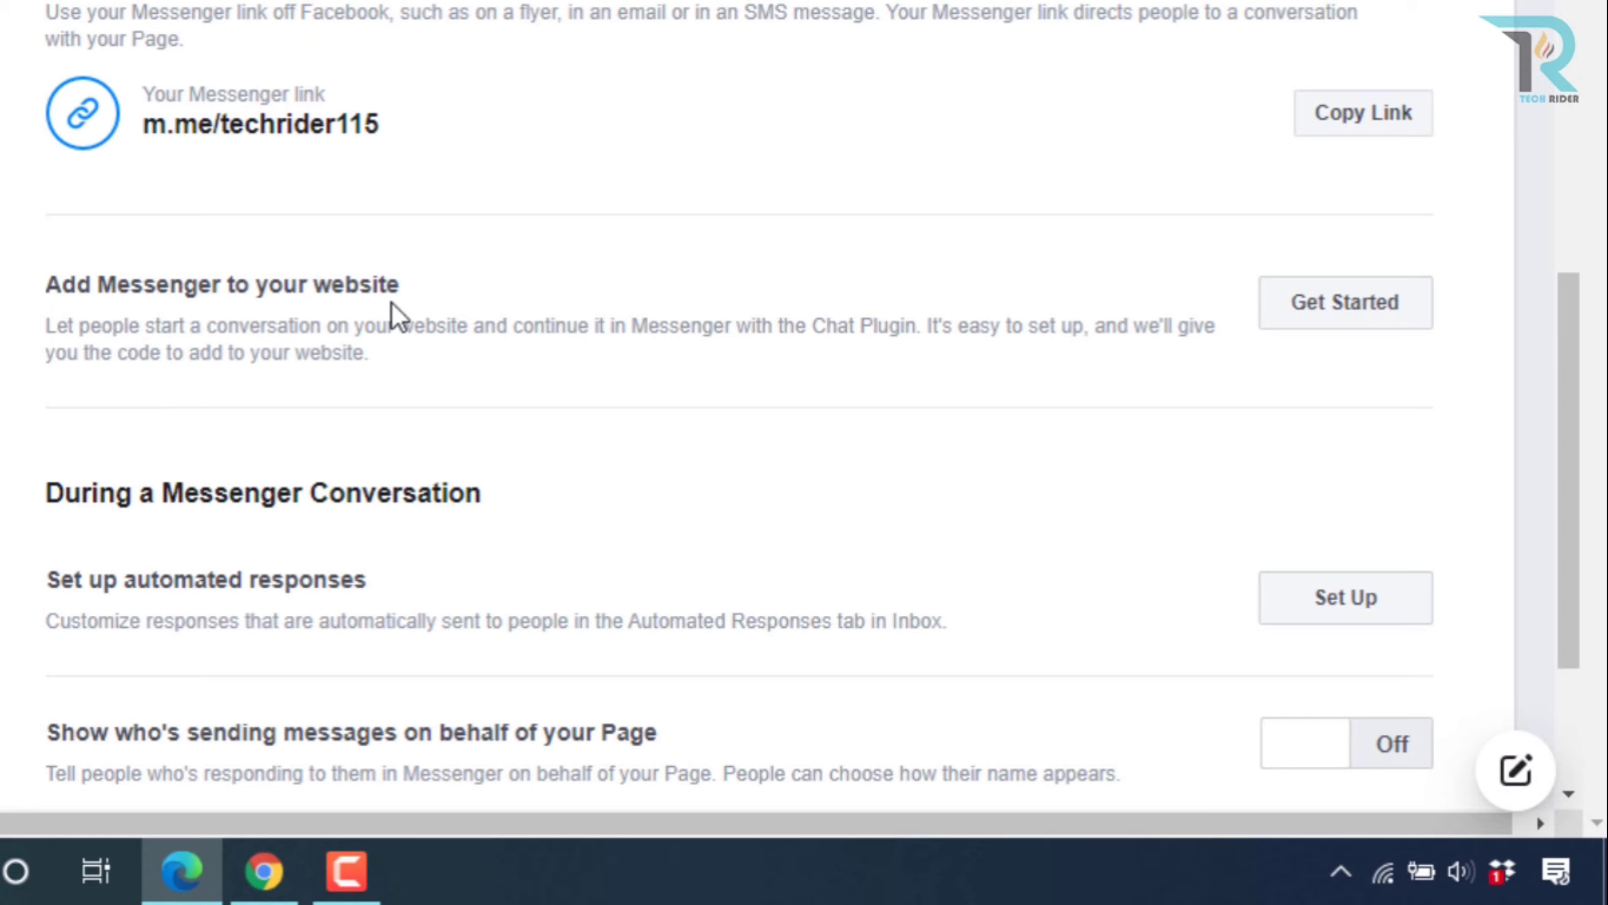
click(1355, 320)
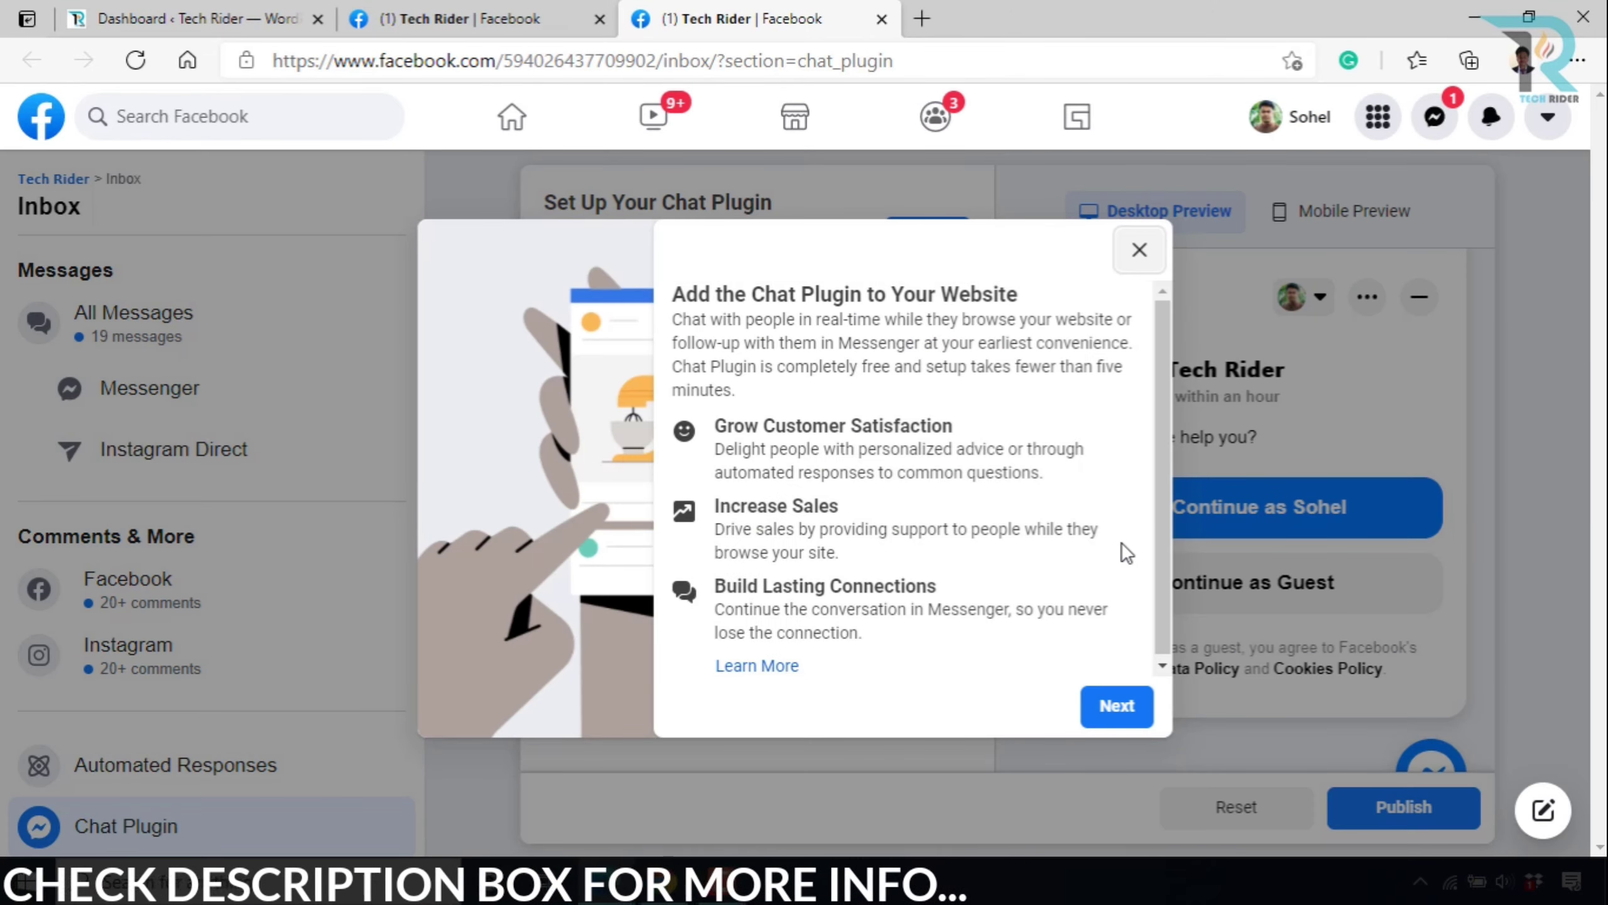
Go past the Chat Plugin introduction and complete the four-part guided tour of its settings.
click(1118, 705)
click(1244, 416)
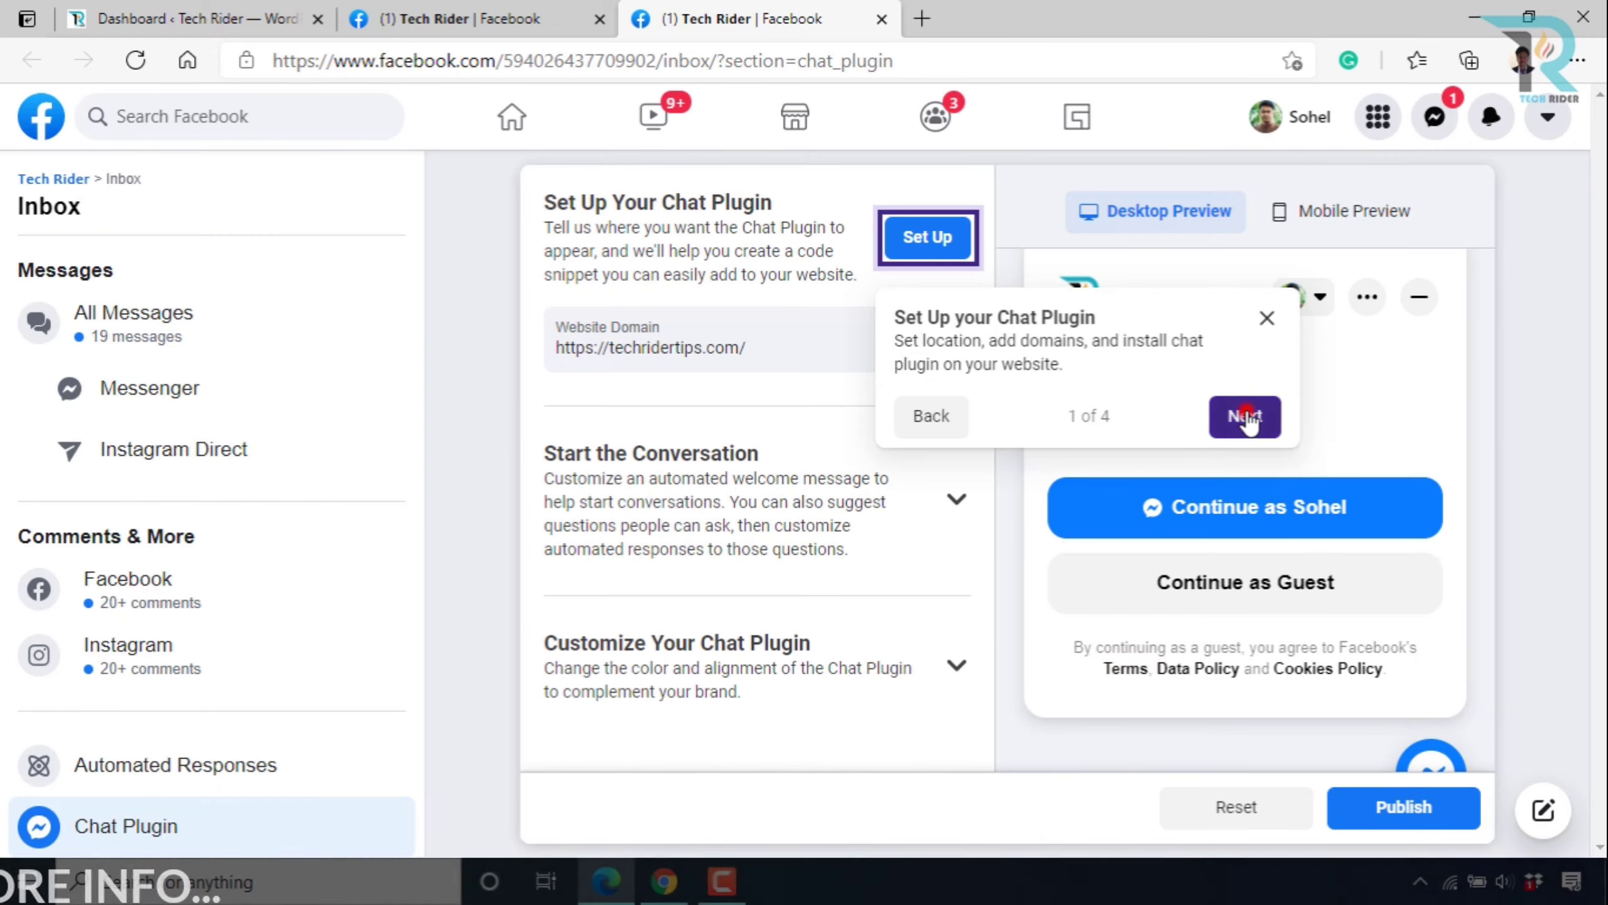
click(916, 744)
click(911, 566)
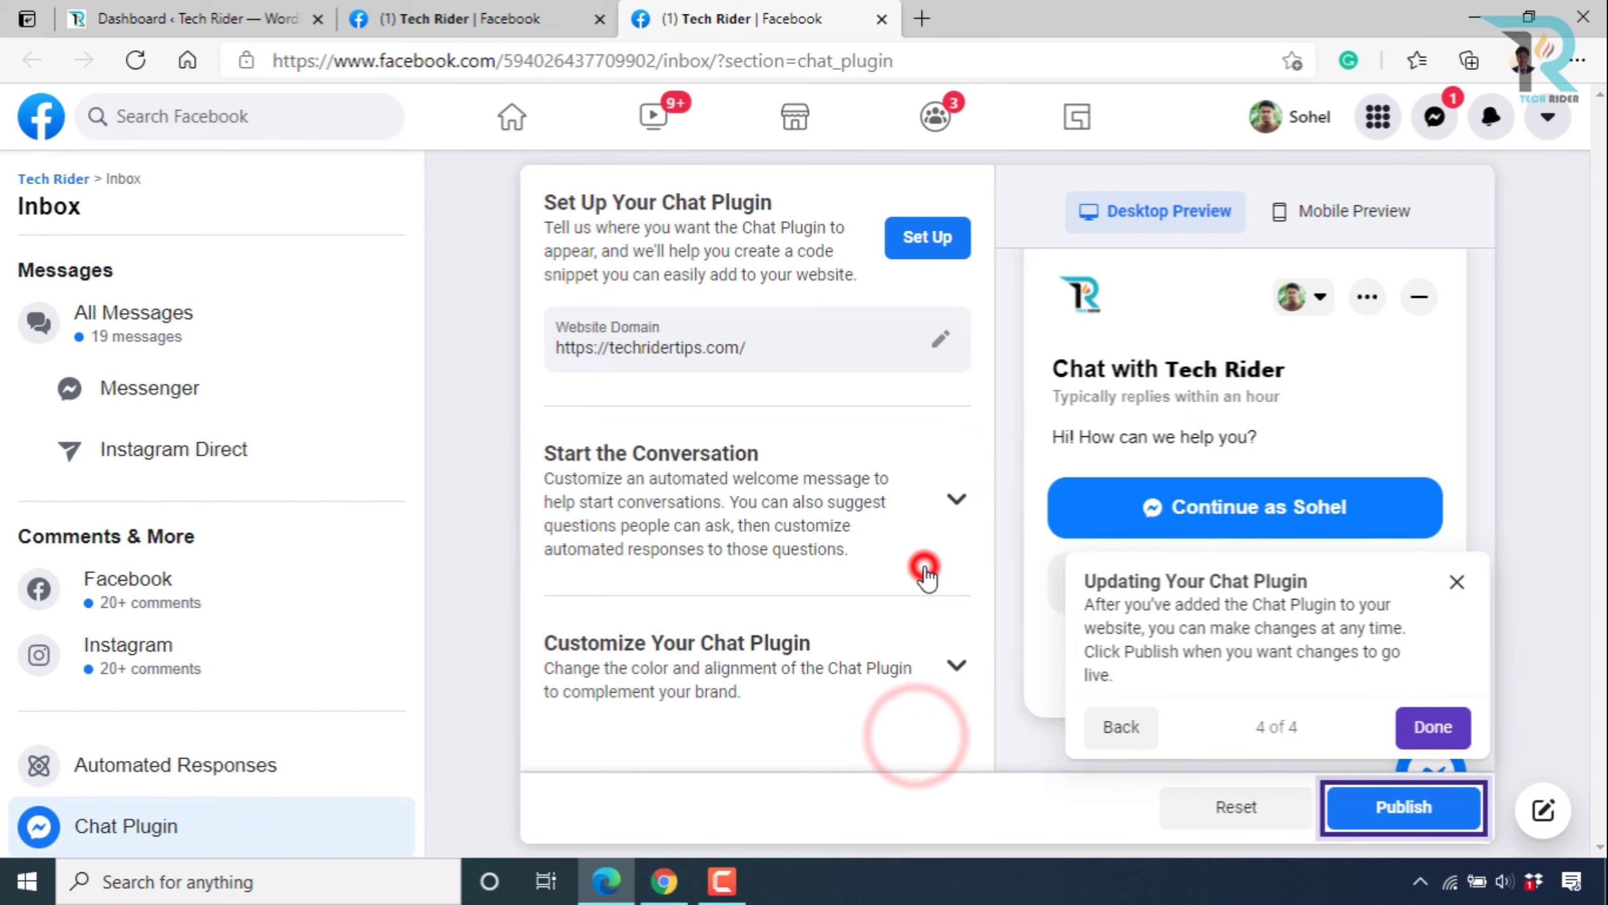
click(1421, 727)
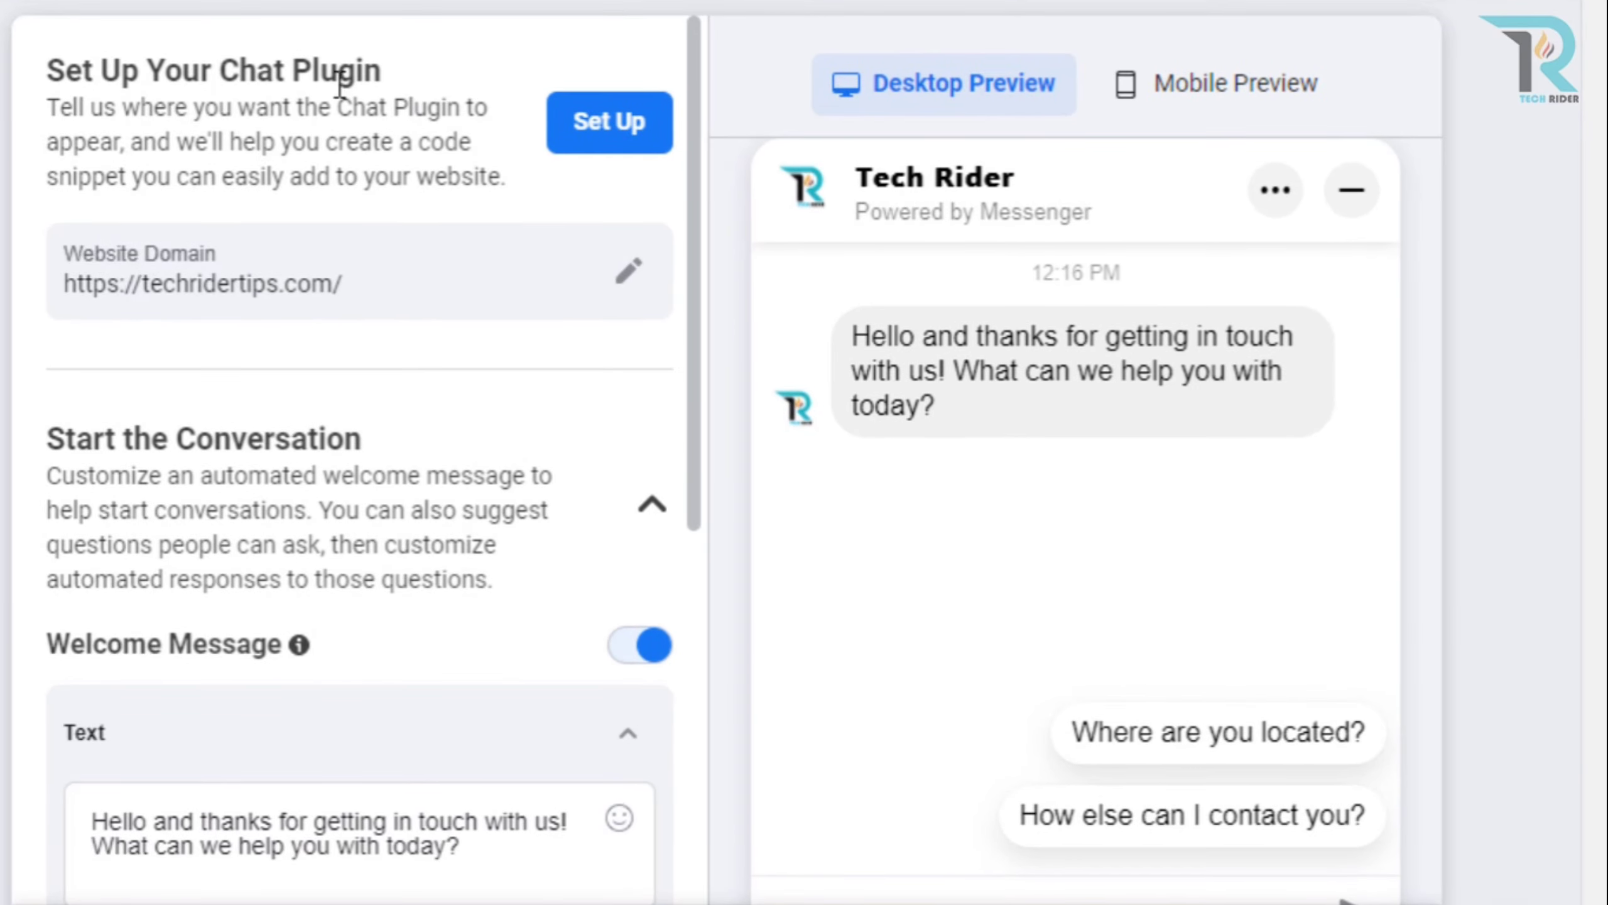
Examine the website domains listed for the chat plugin and close the domain editor without changing anything.
click(617, 282)
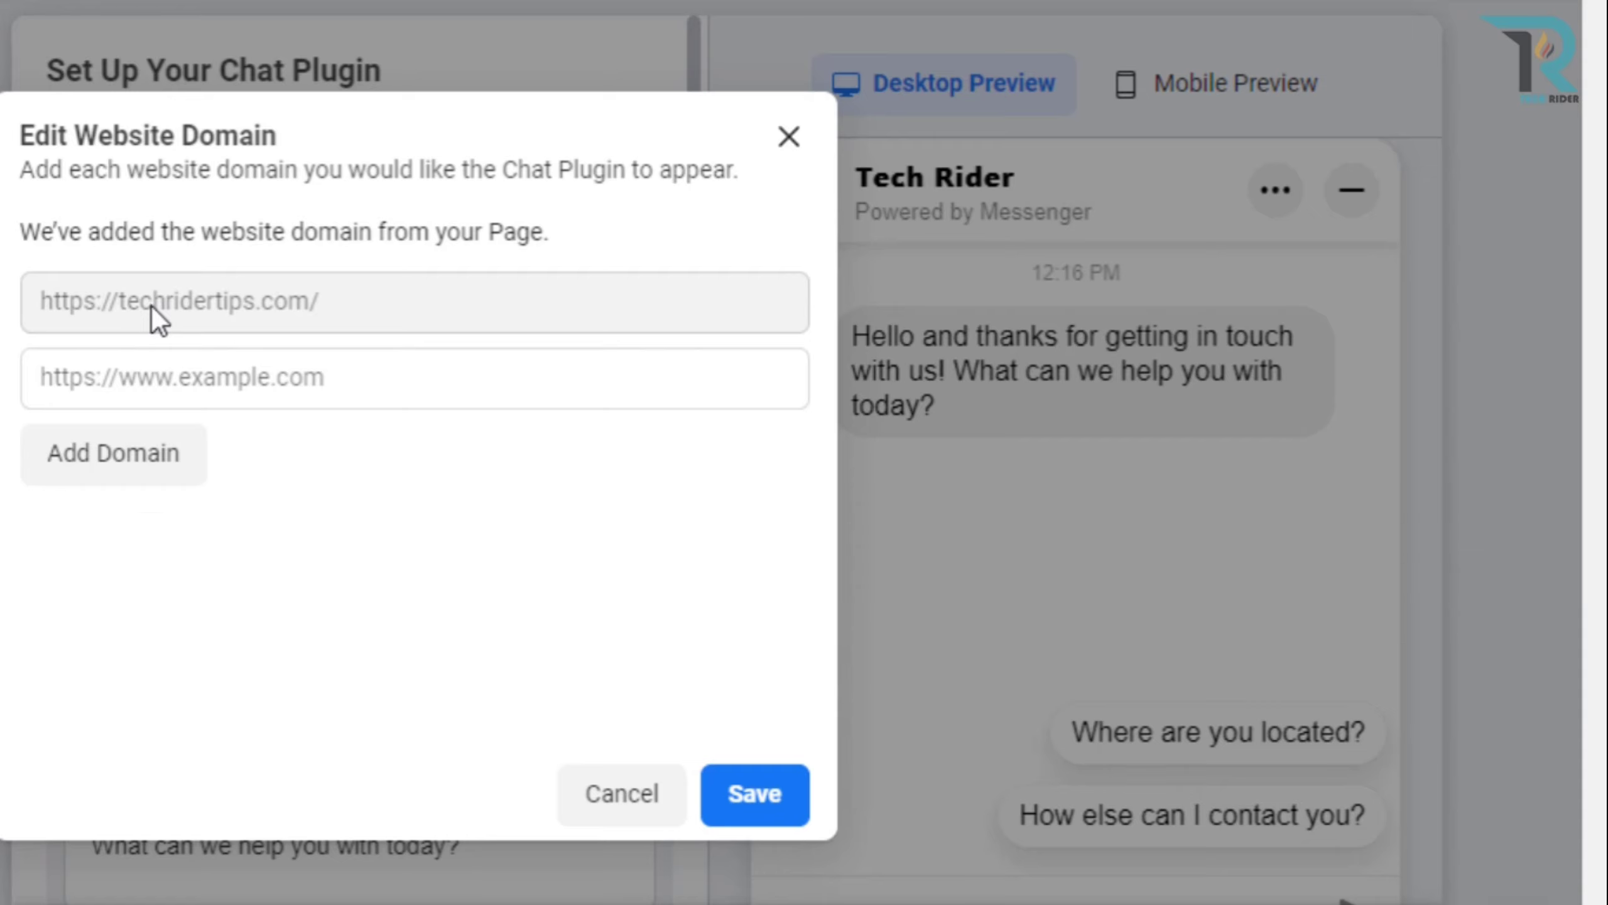
click(179, 383)
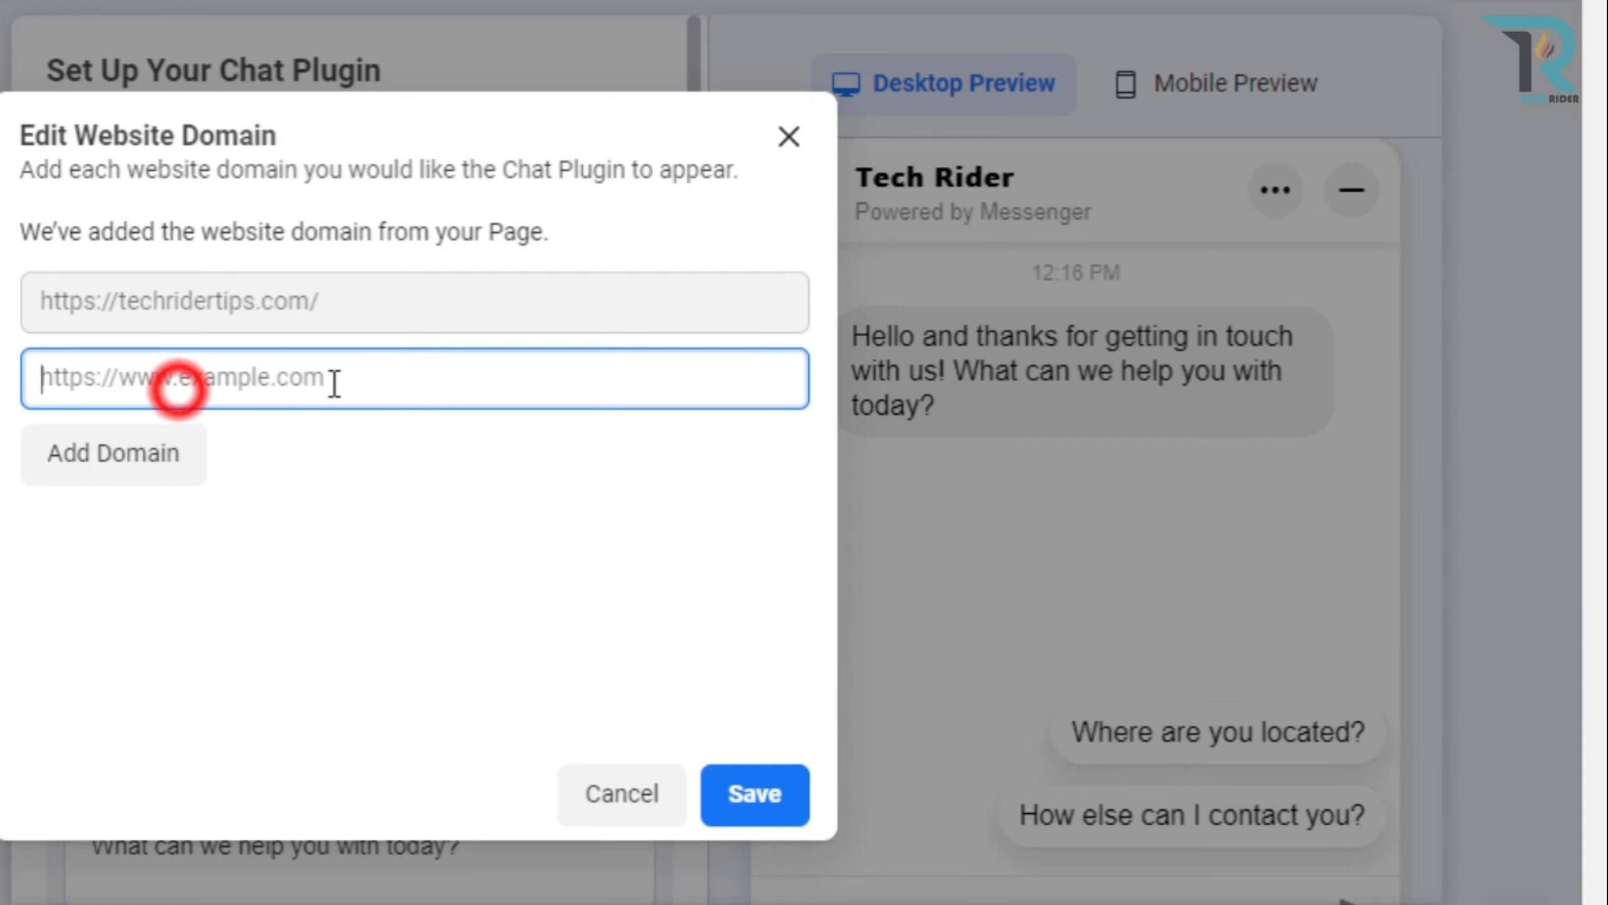
click(788, 136)
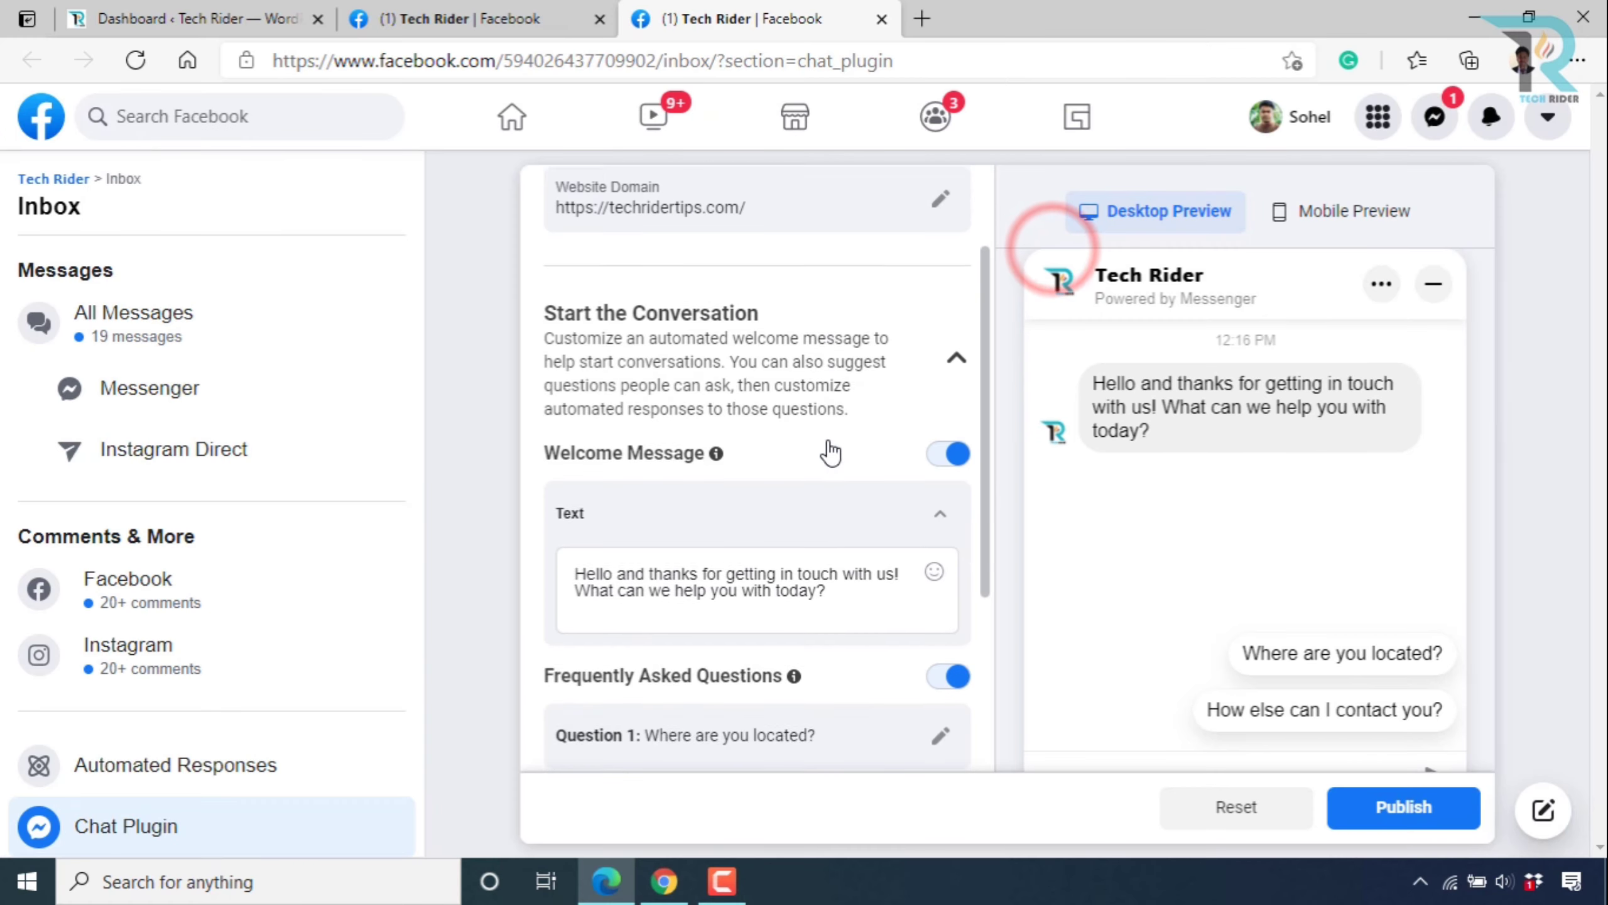
Replace the chat plugin's welcome message with "Hi, Welcome to Tech Rider".
scroll(464, 645, down, 2)
click(833, 467)
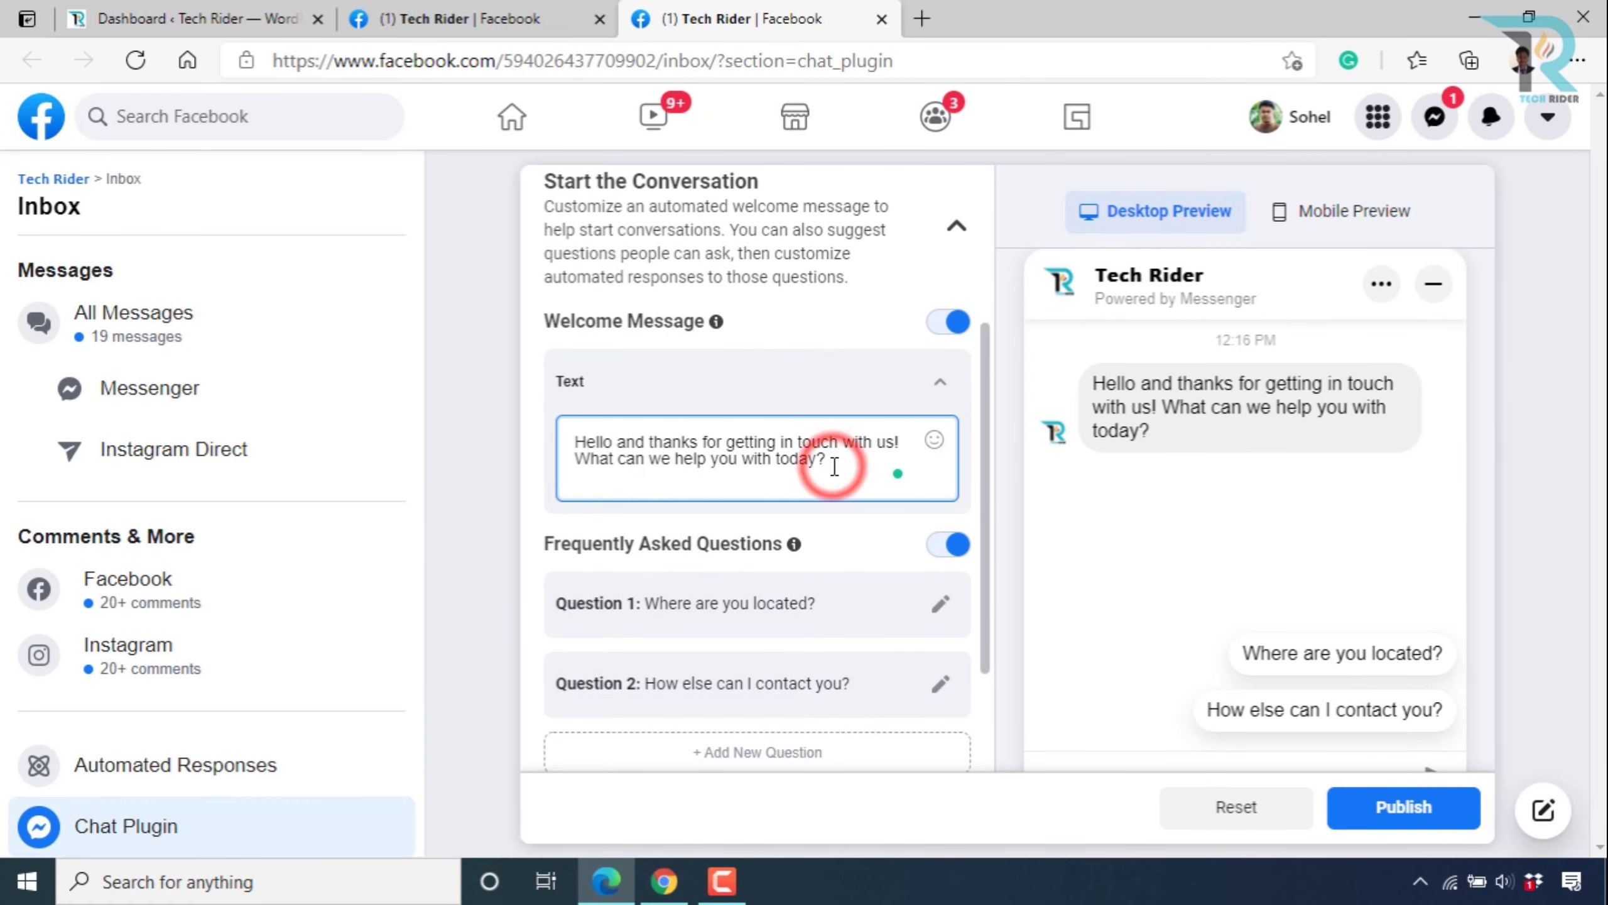
drag(837, 461, 605, 426)
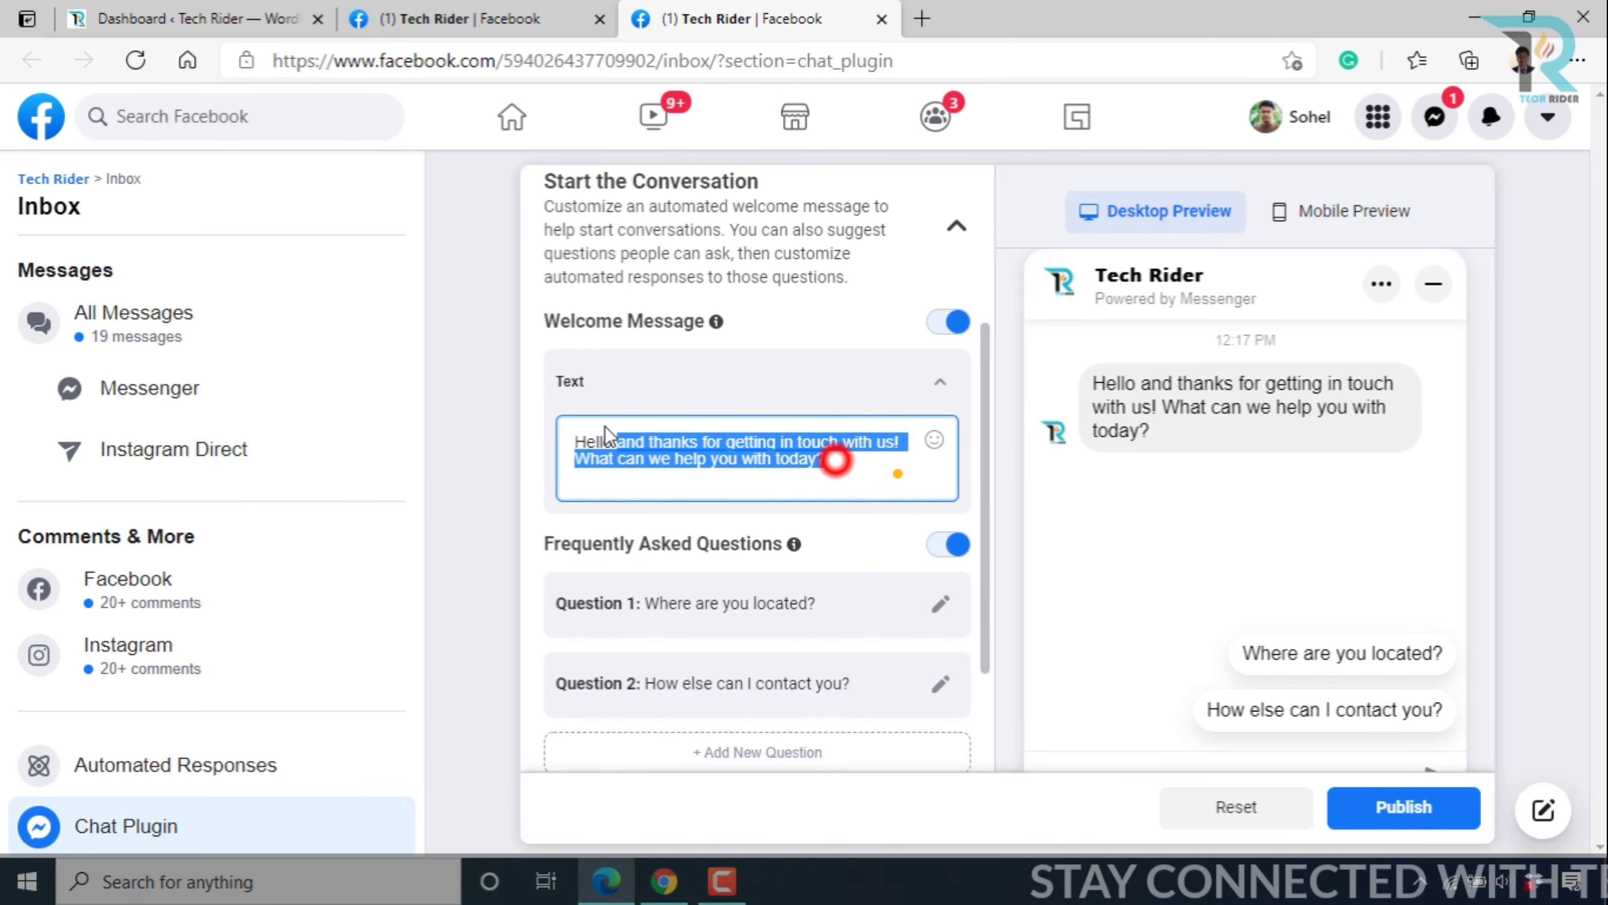
text(Hi, Welcome to t)
key(BackSpace)
text(Tech Rider)
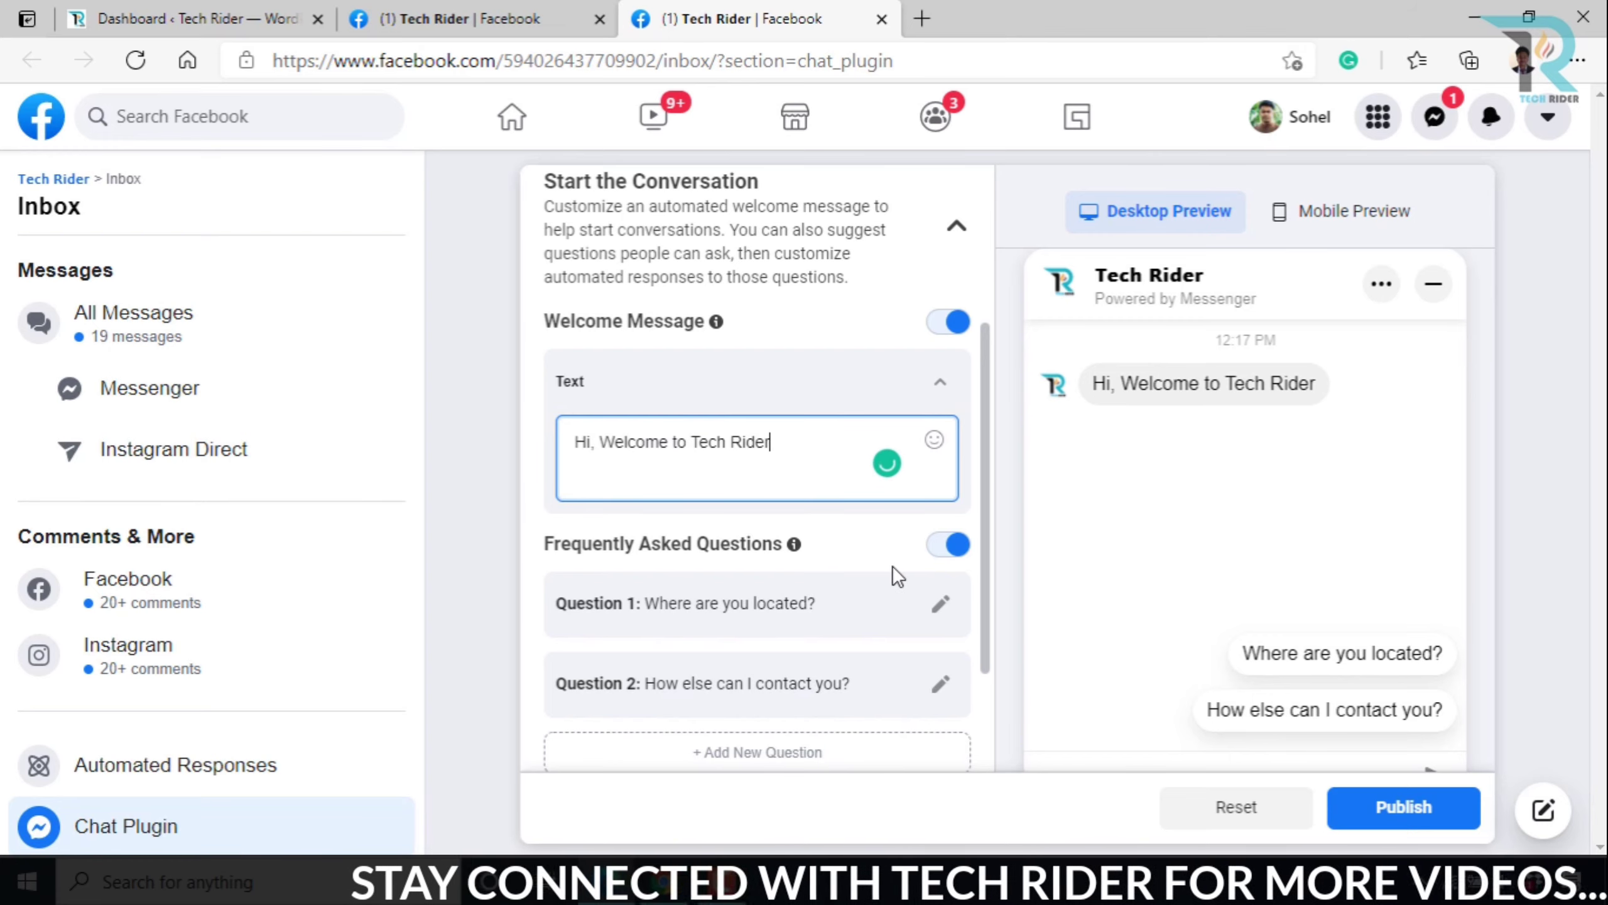
Turn the frequently asked questions off and back on.
click(939, 546)
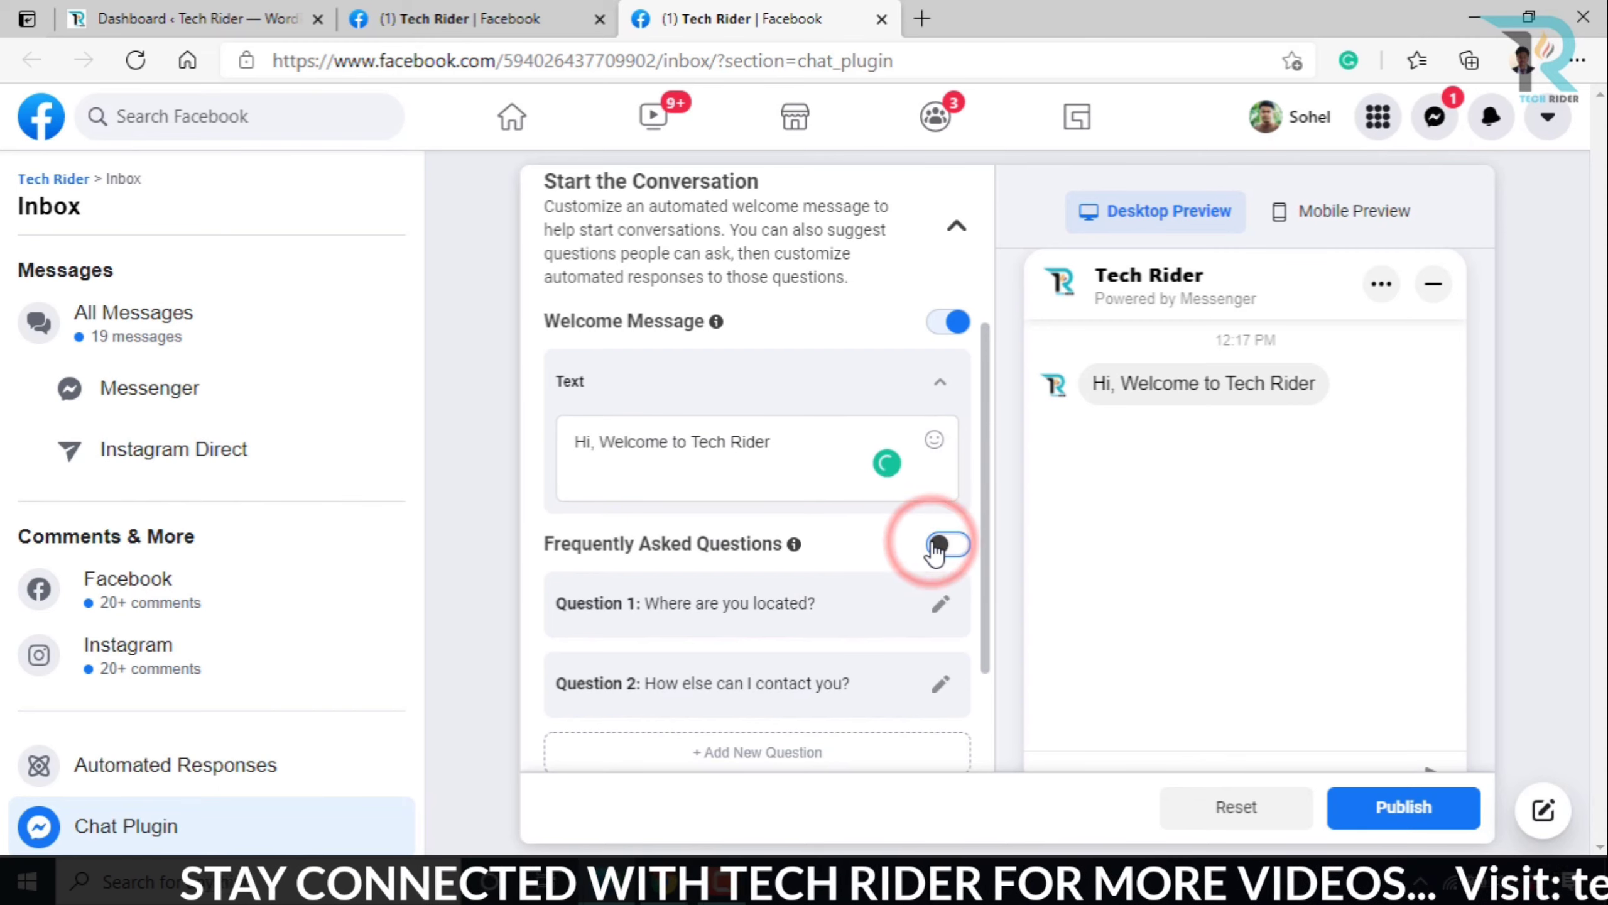
click(935, 547)
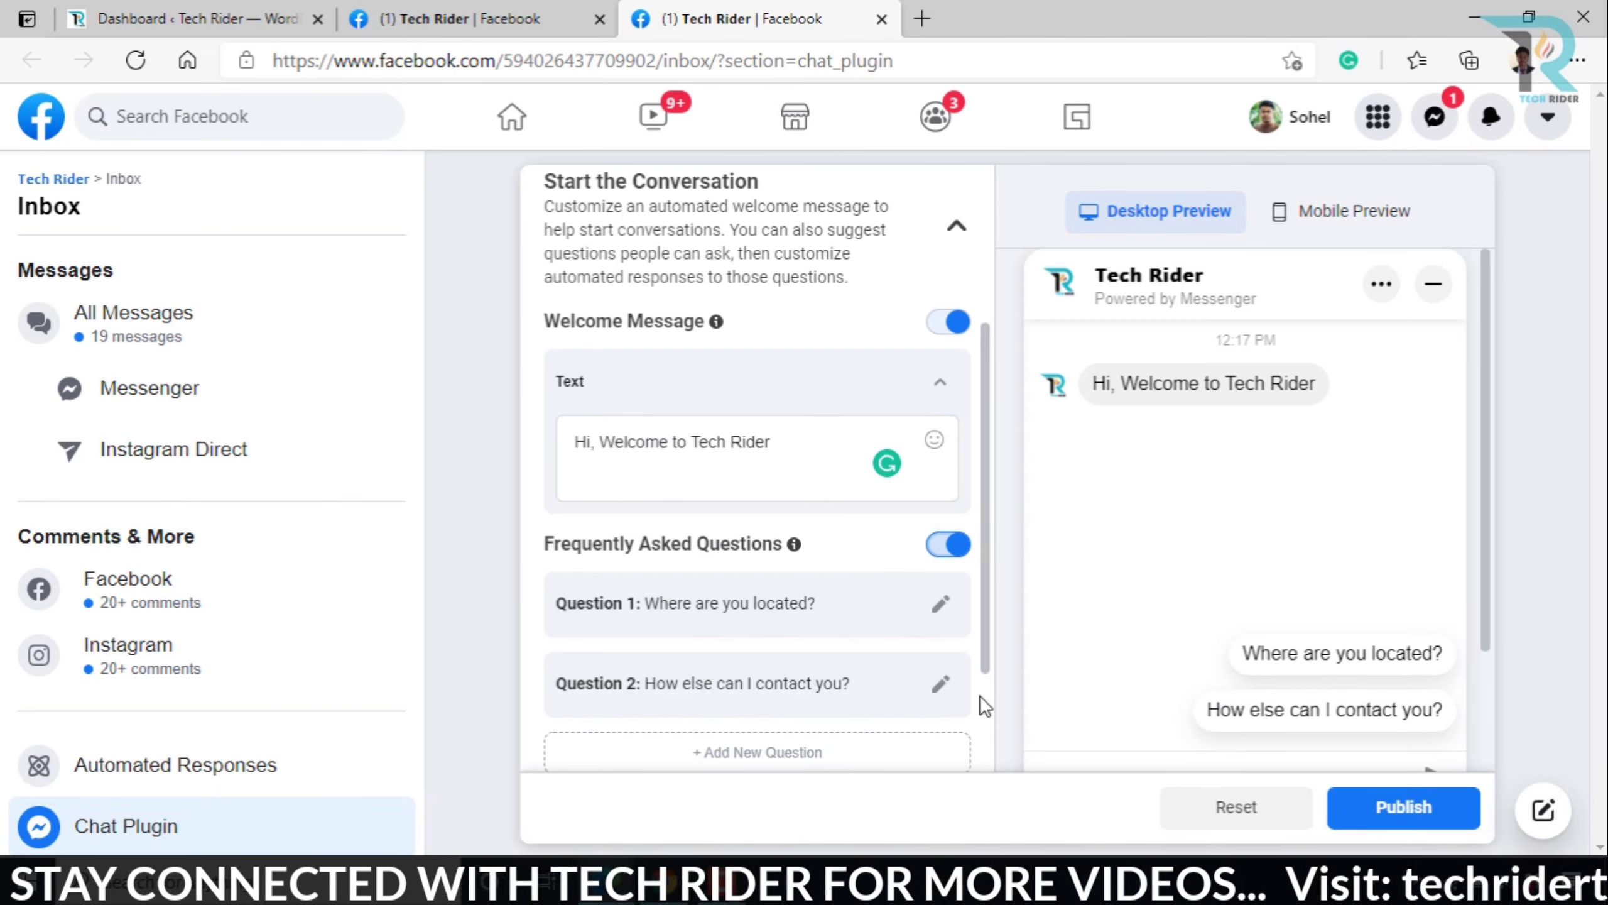
Change the text of Question 1 to "Can you help me right now?".
click(941, 603)
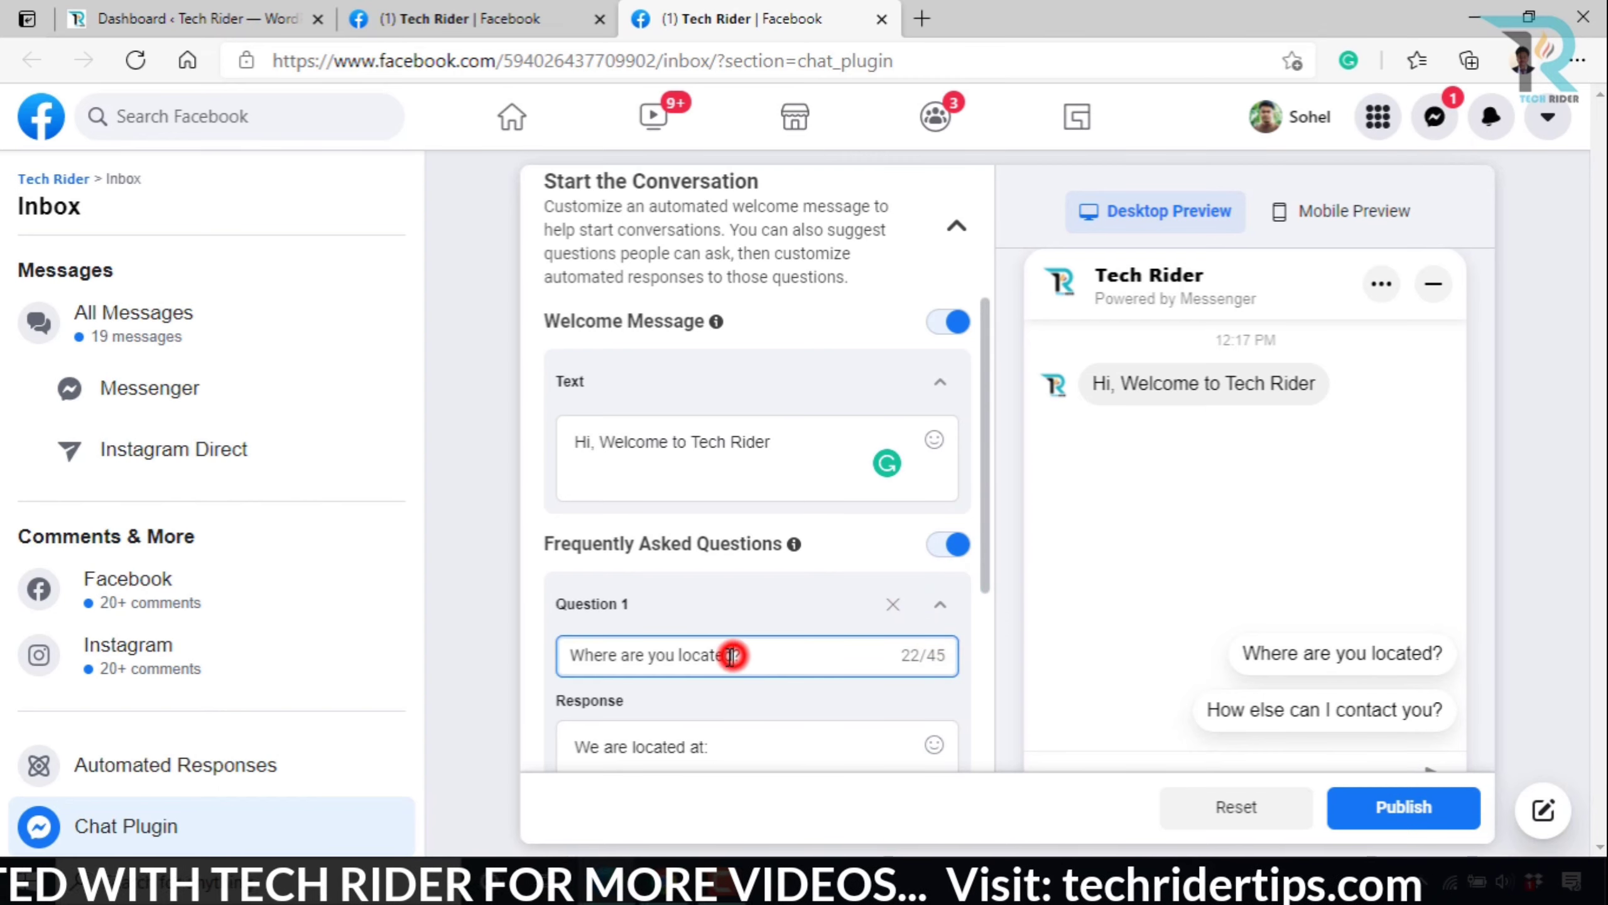
drag(734, 656, 570, 659)
text(Can you help me)
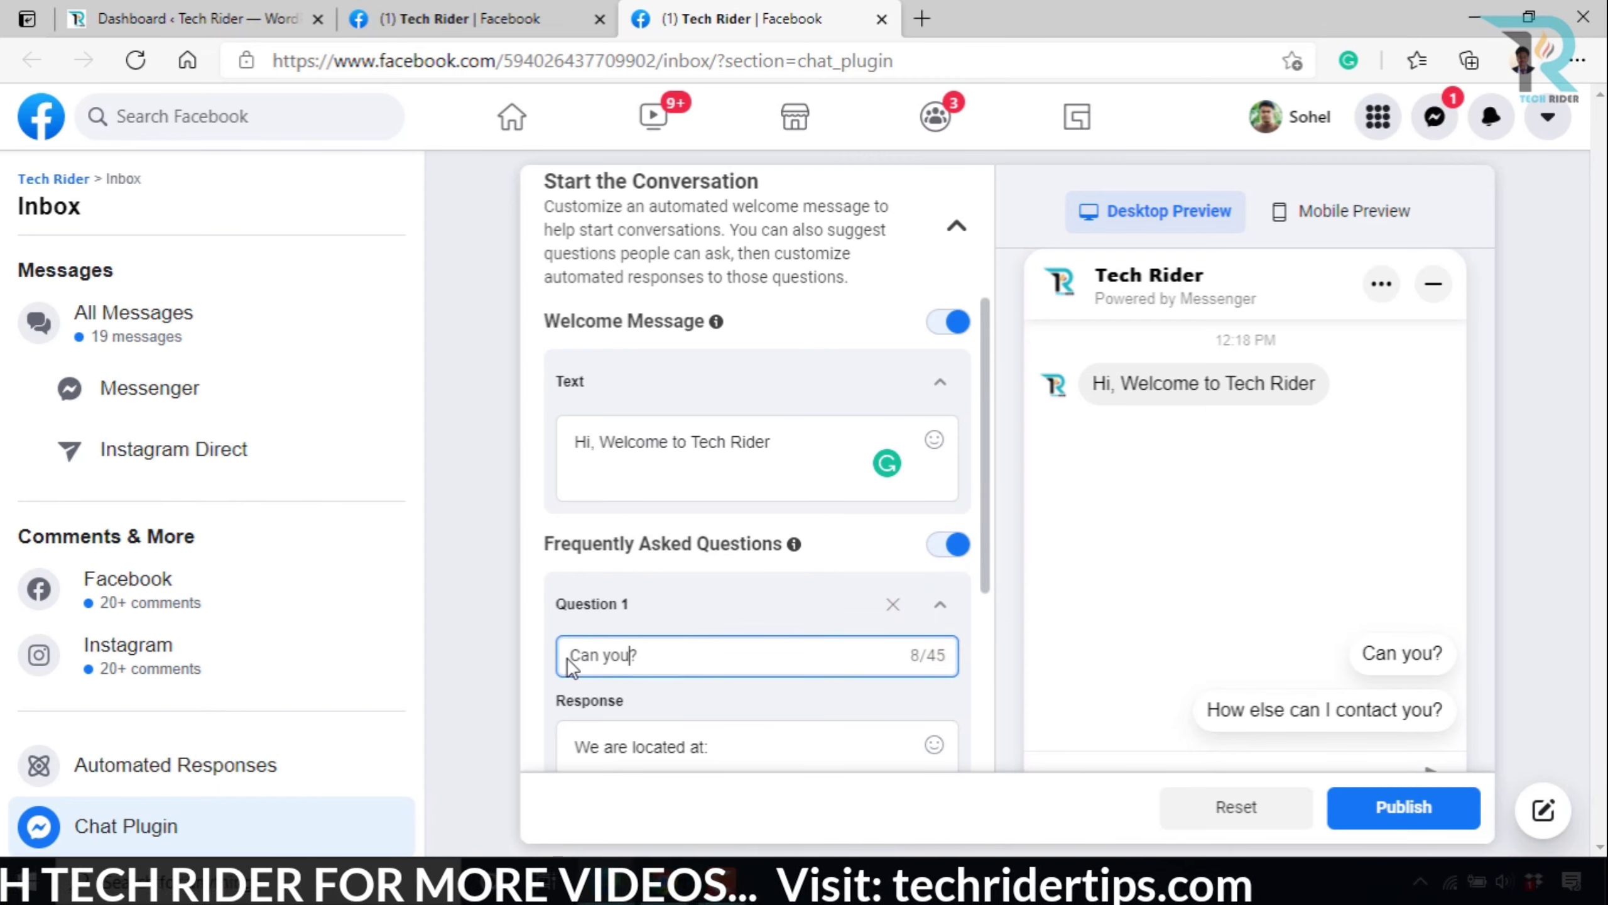
text( right now)
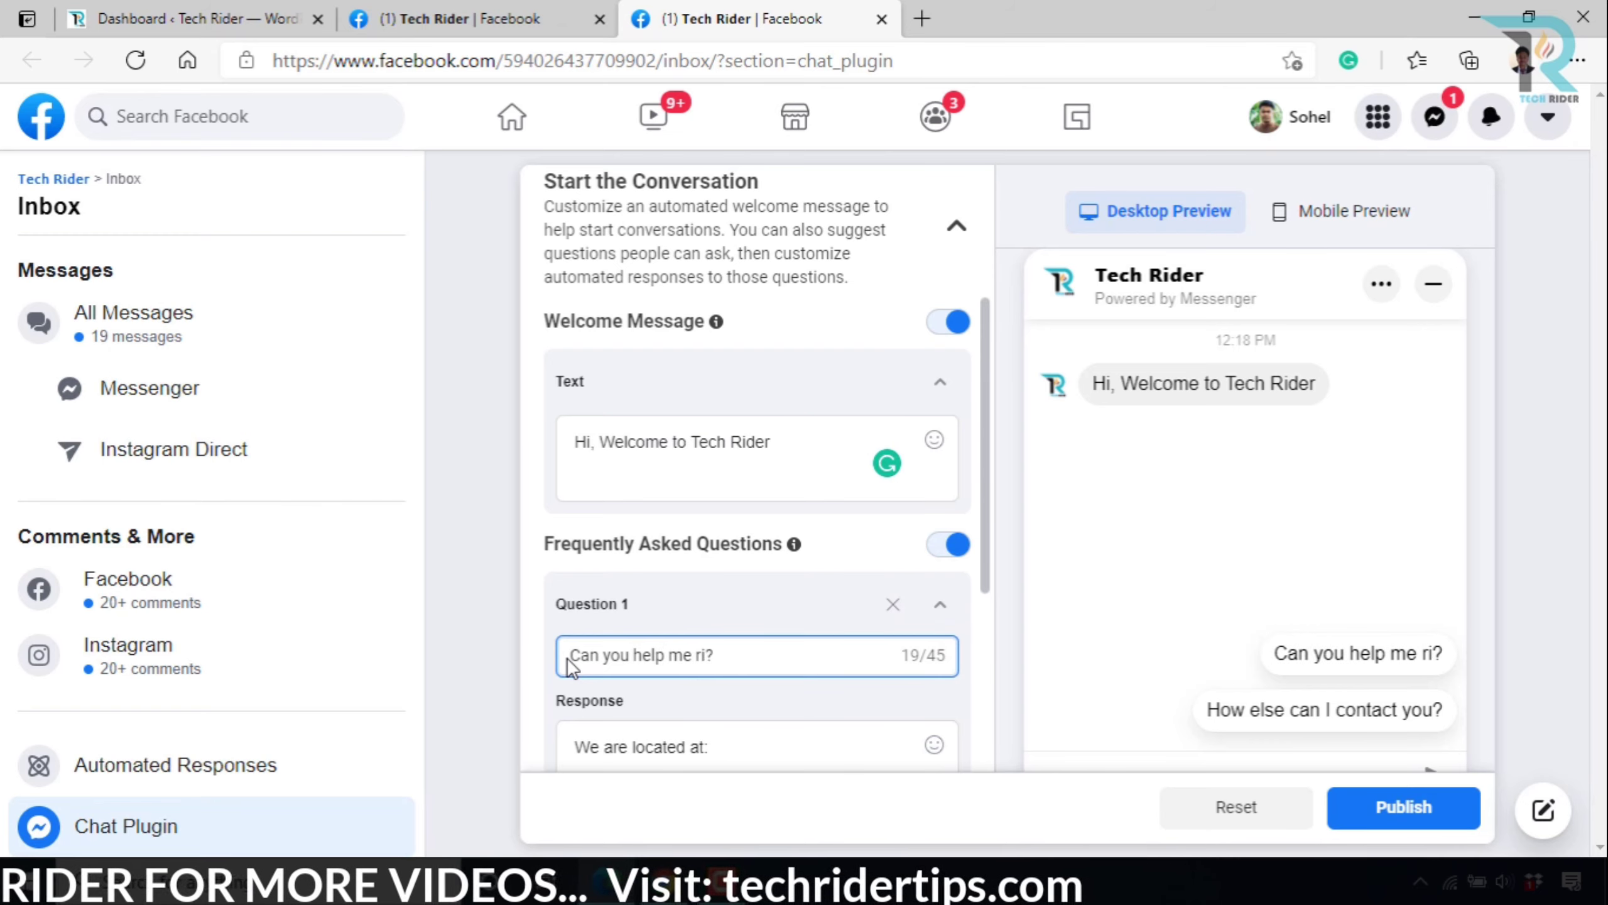
Replace the automated response to Question 1 with "Yes, Tell in details about the problem".
scroll(566, 658, down, 3)
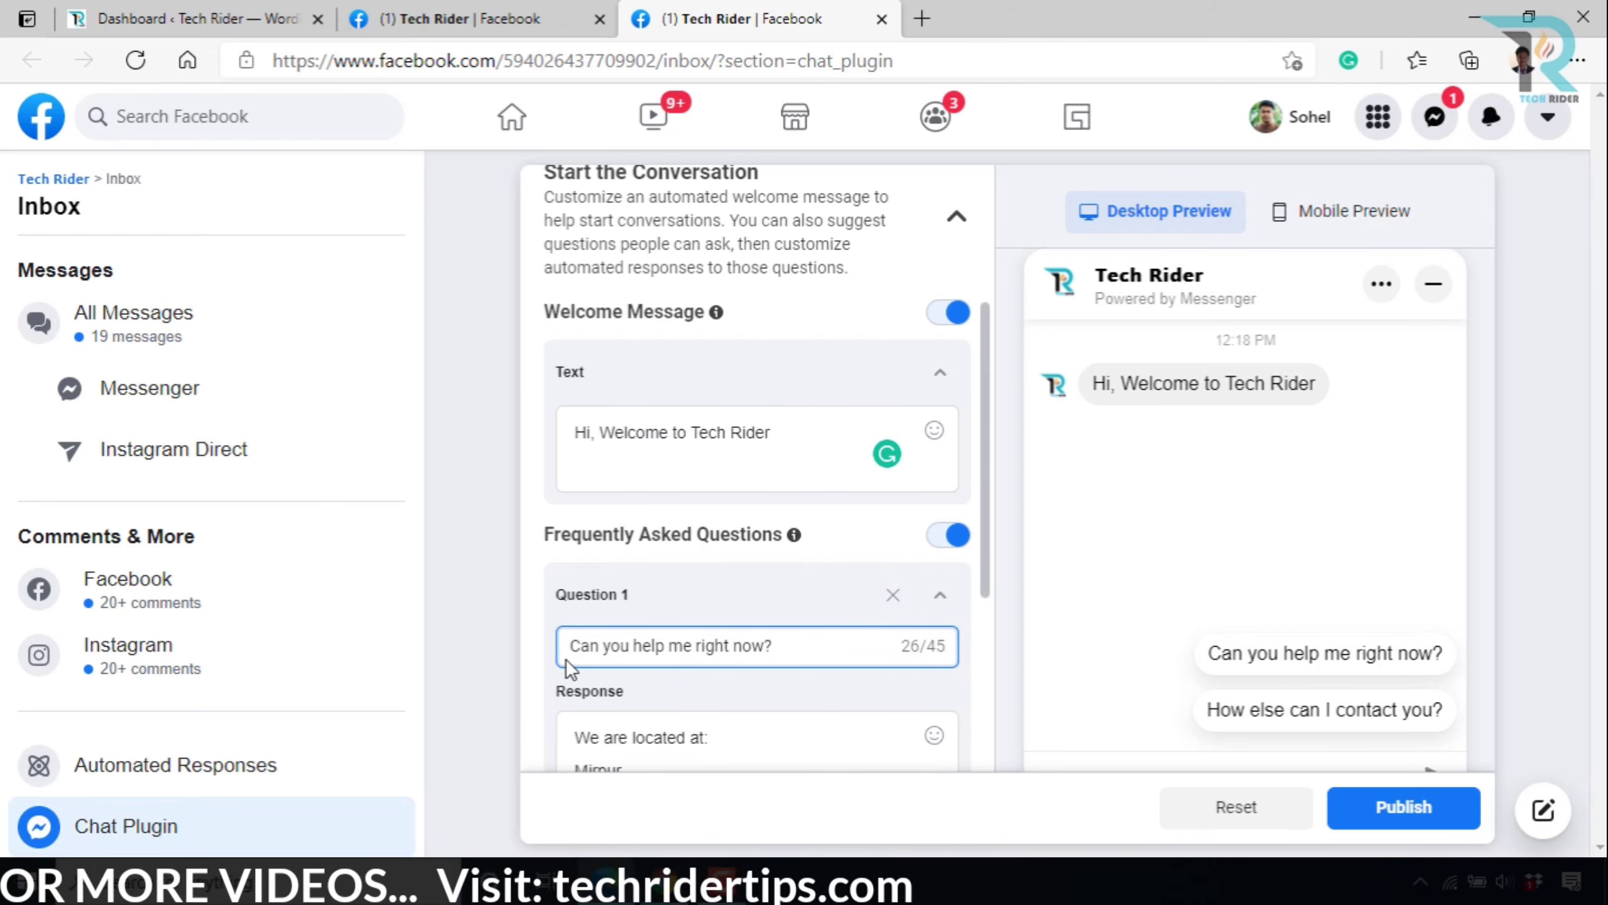
click(627, 617)
key(ctrl+a)
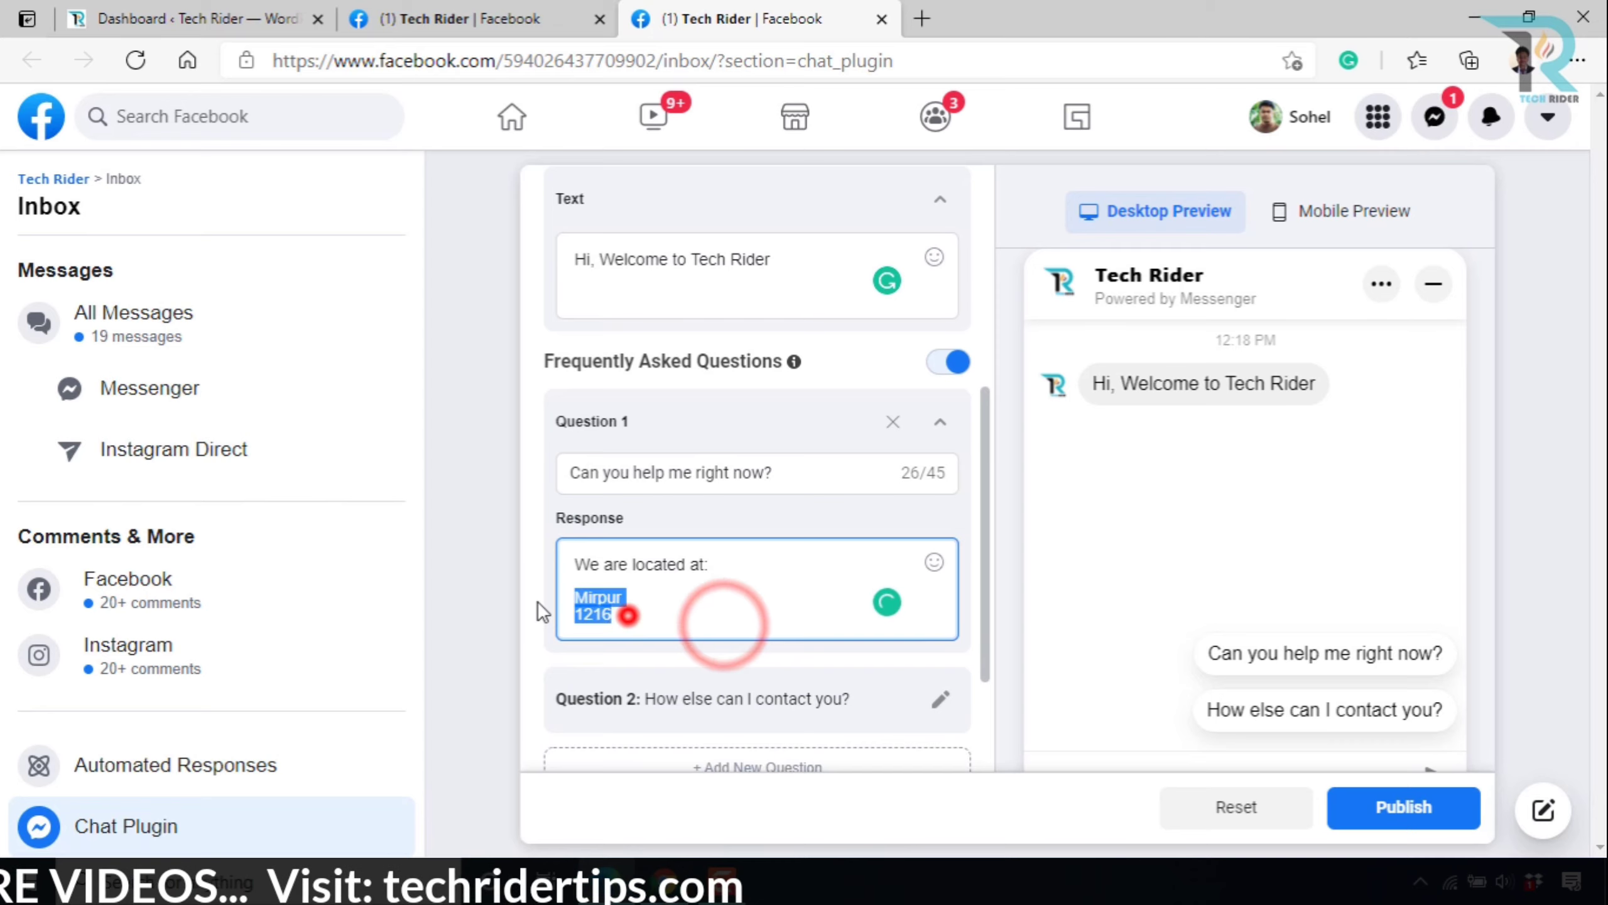
text(Yes, Tell in de)
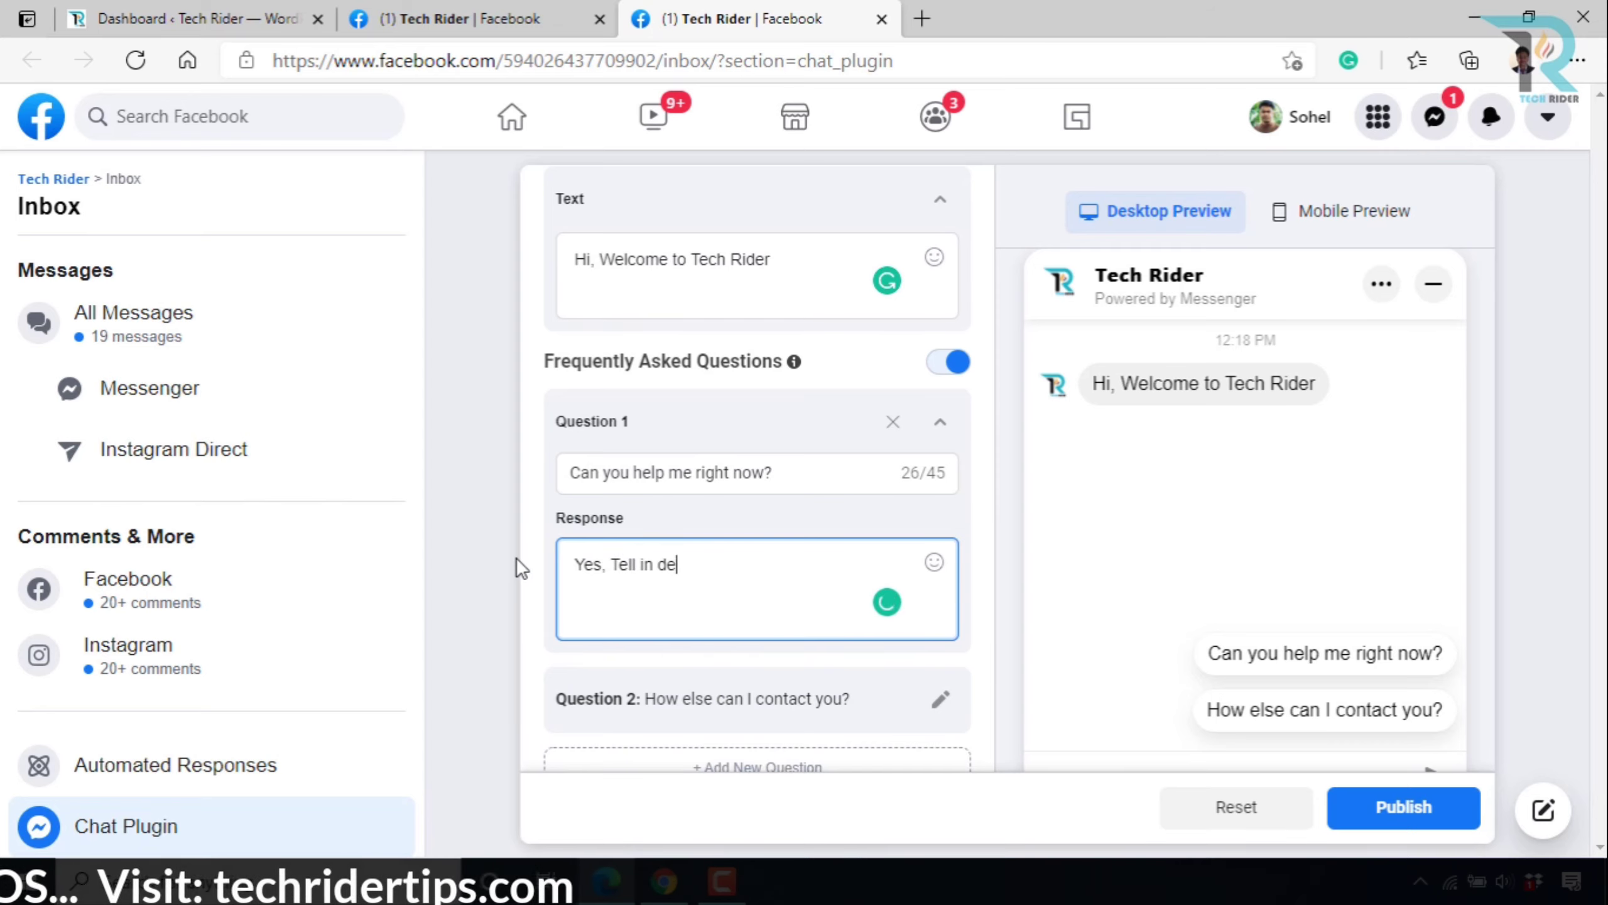
text(tails about the )
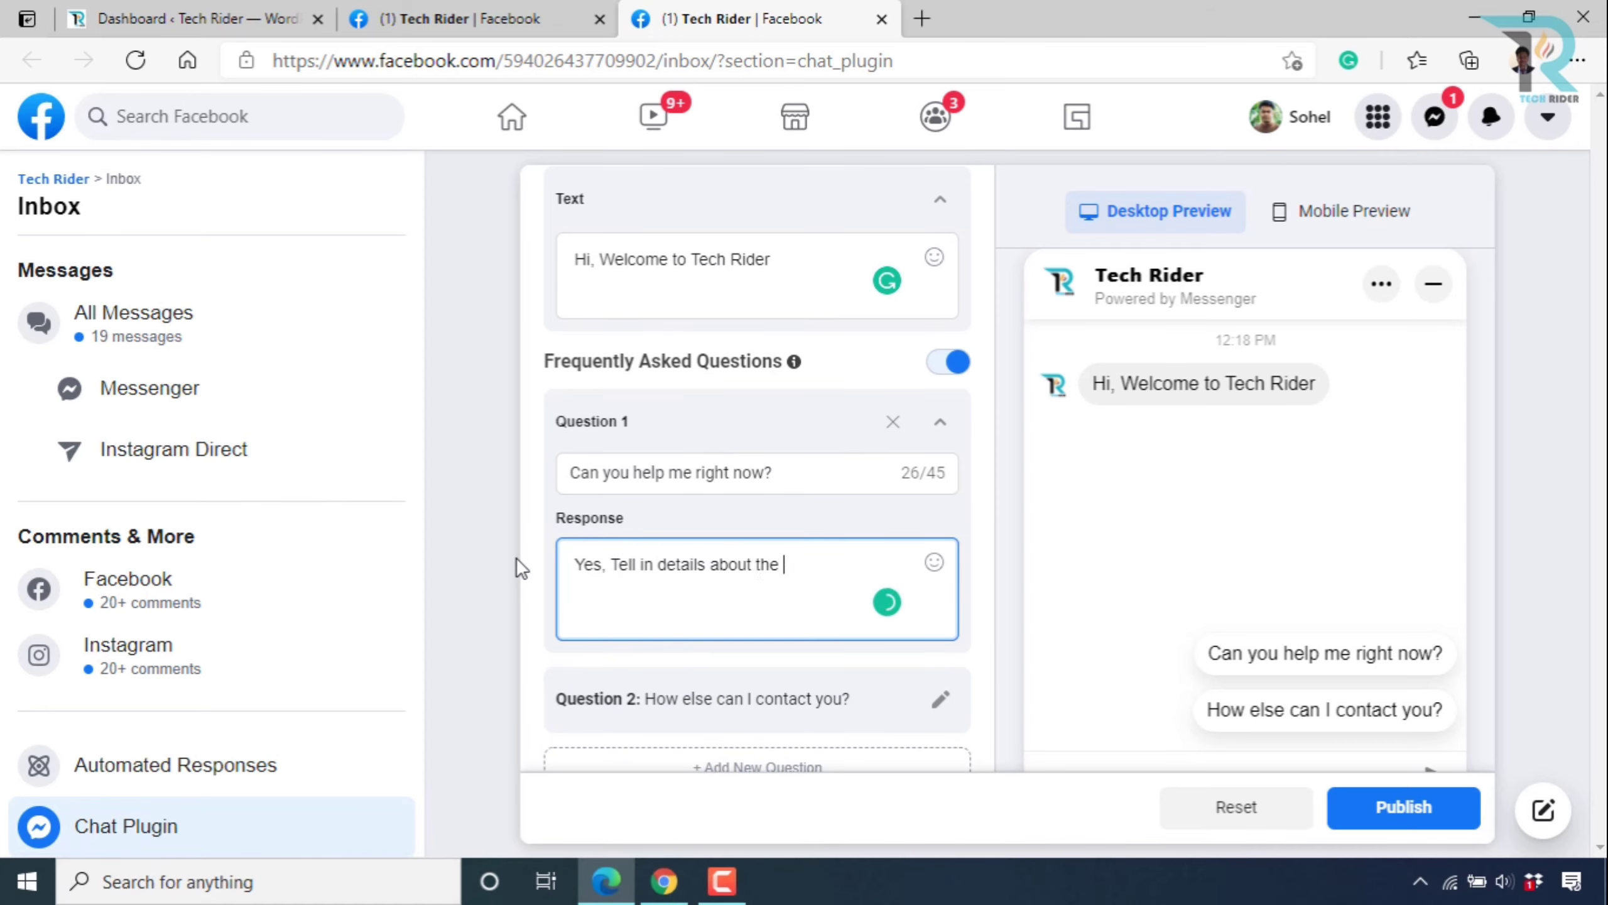
text(problem)
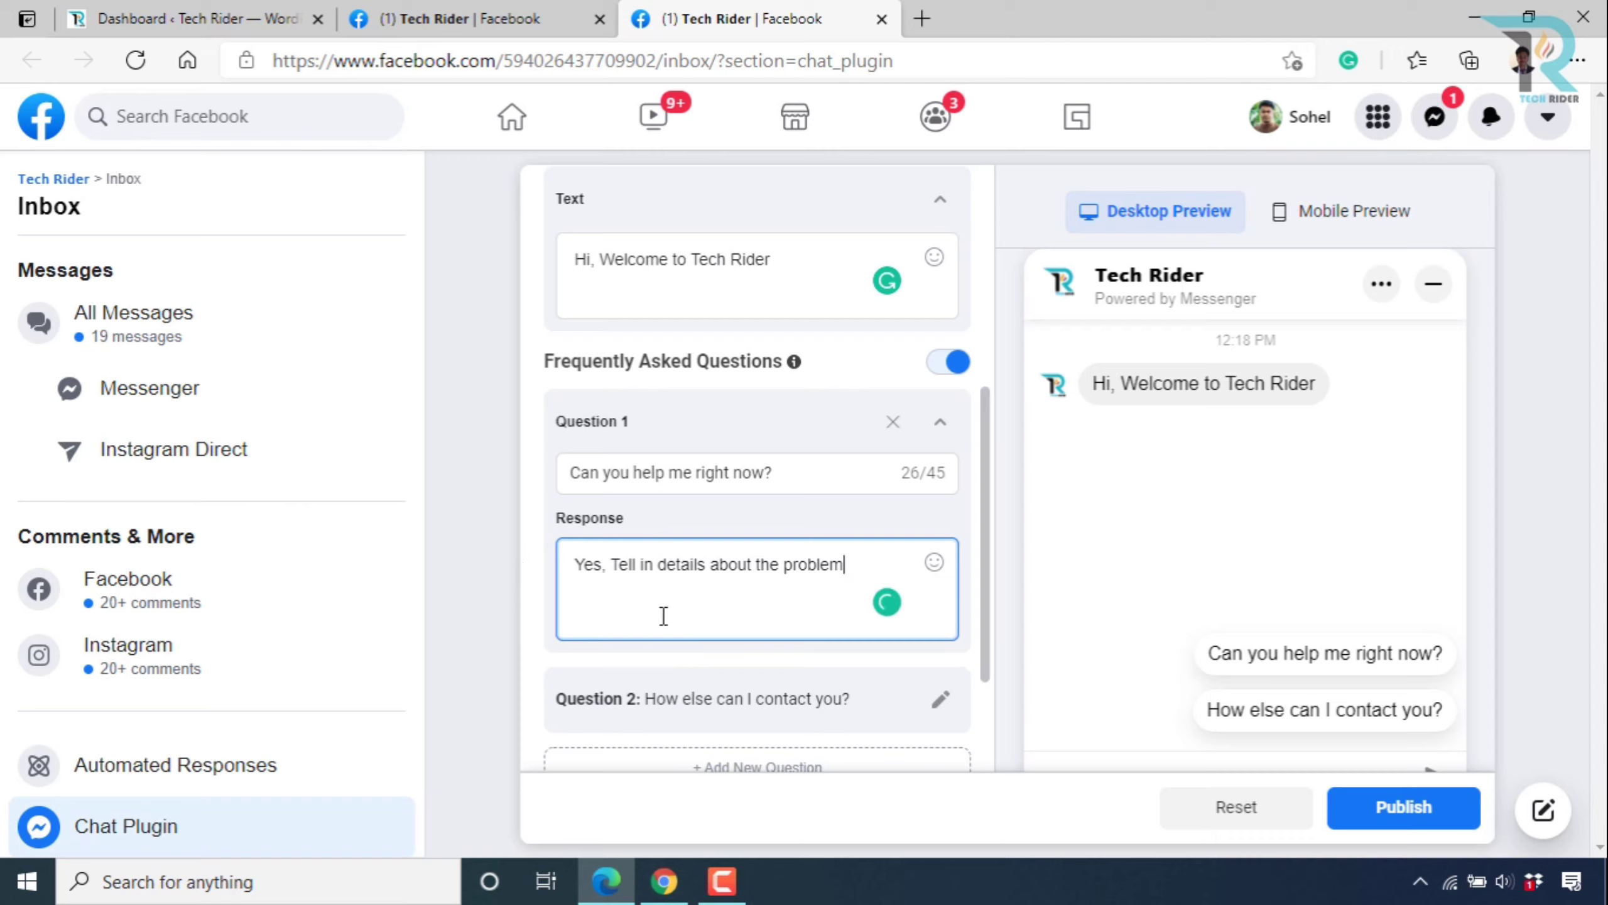
Expand Question 2 about contacting the Page and review its automated response.
scroll(662, 617, down, 3)
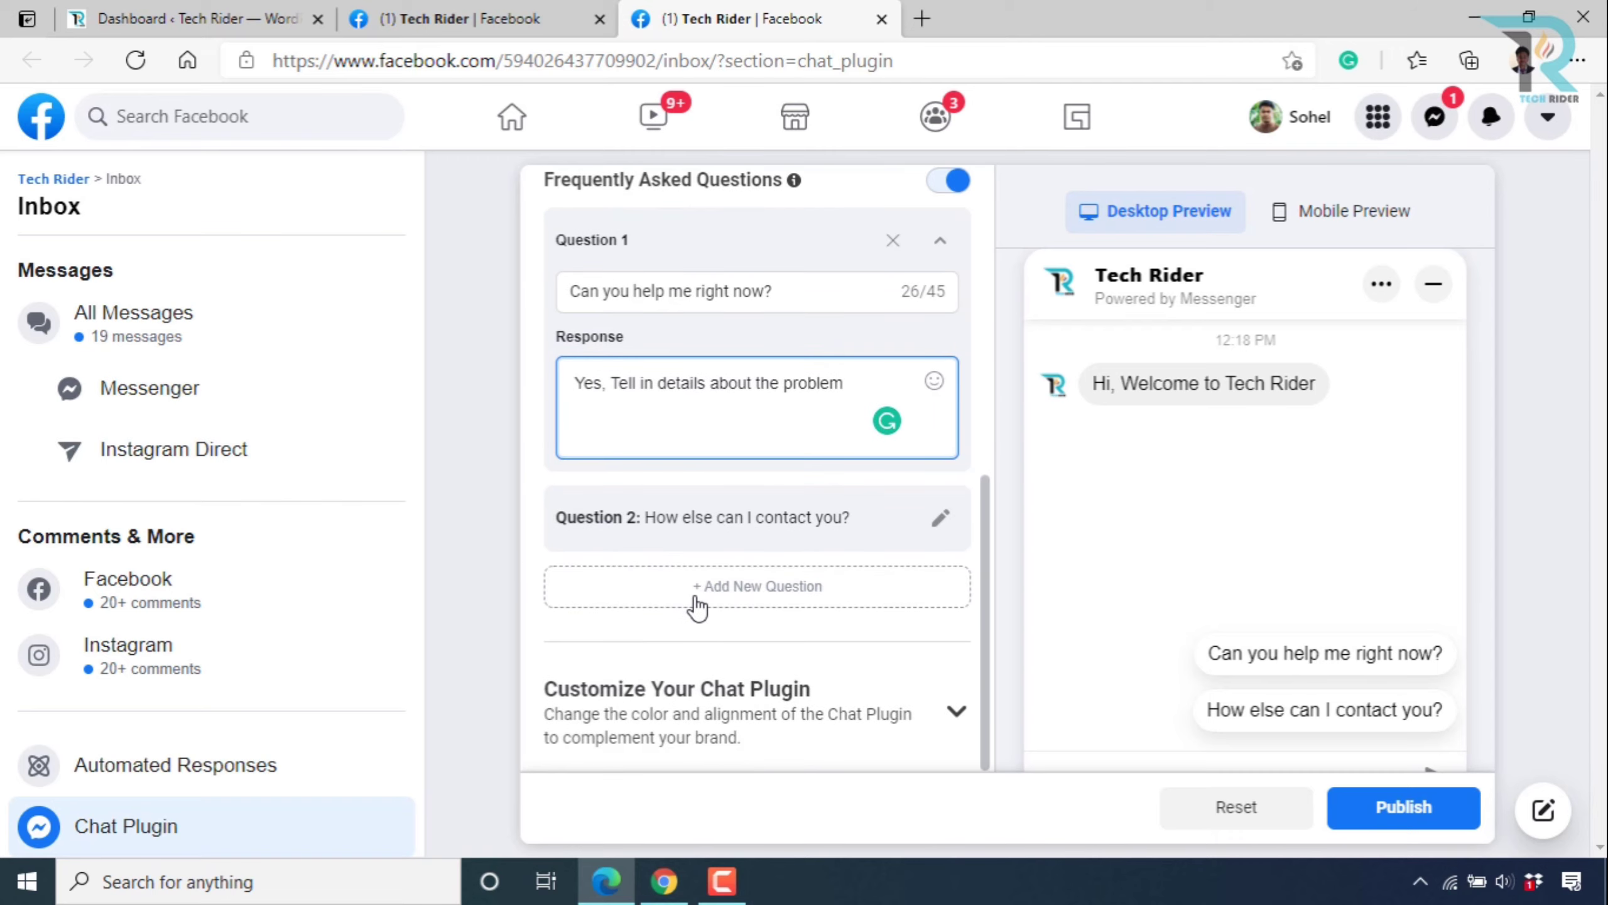
click(758, 544)
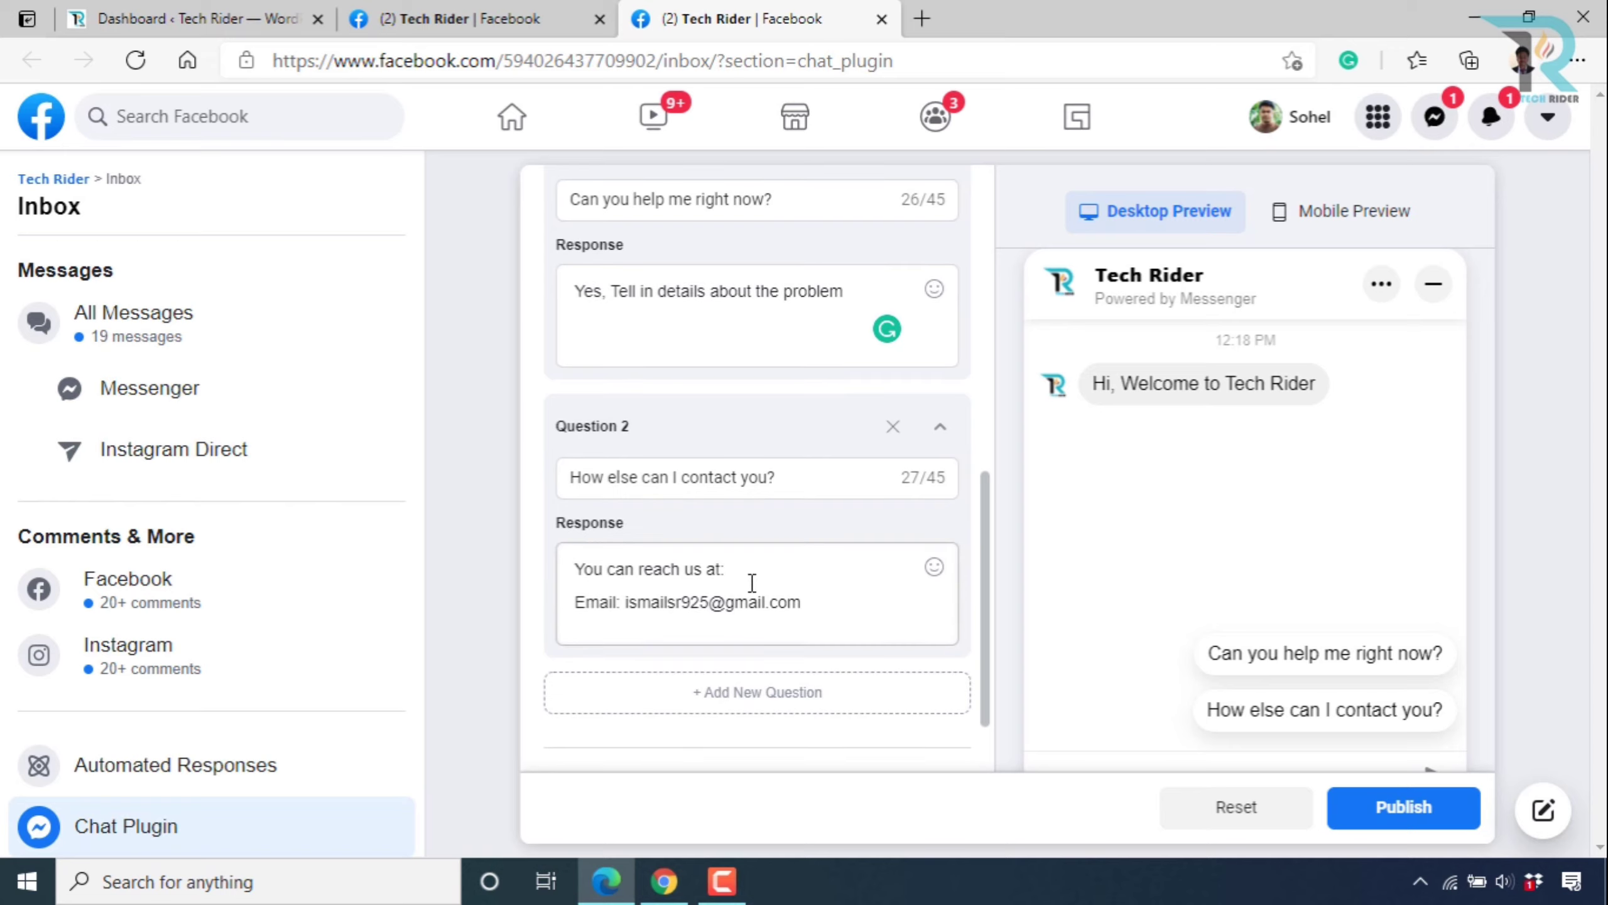
click(858, 616)
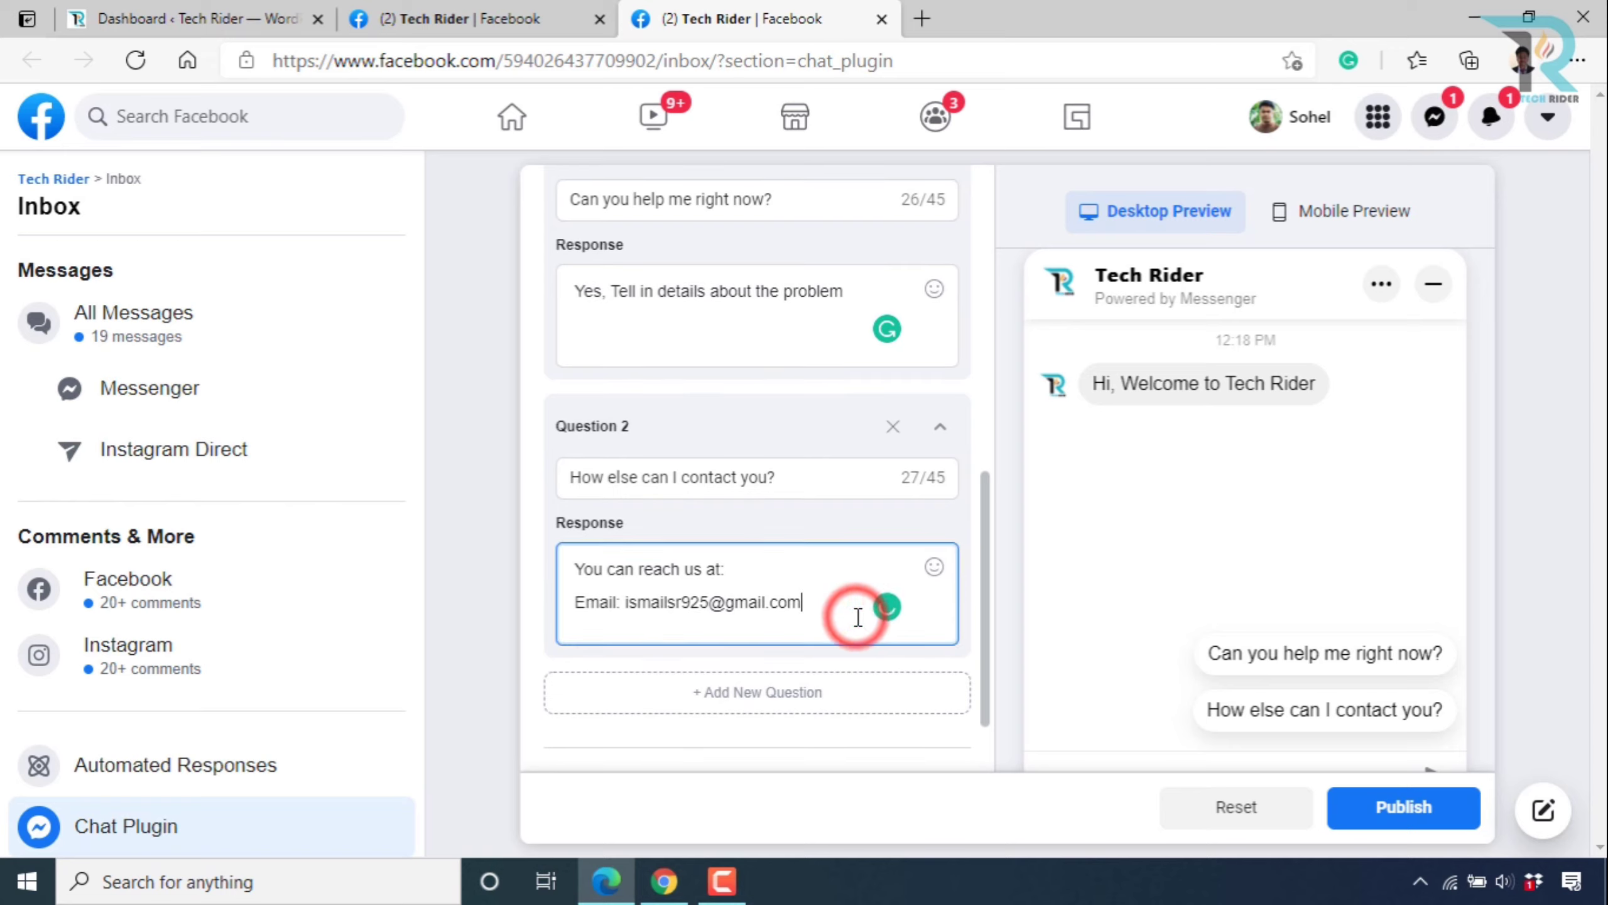
Add a third question "djg" with the response "dgdg", and remove that question again.
click(743, 696)
scroll(786, 684, down, 5)
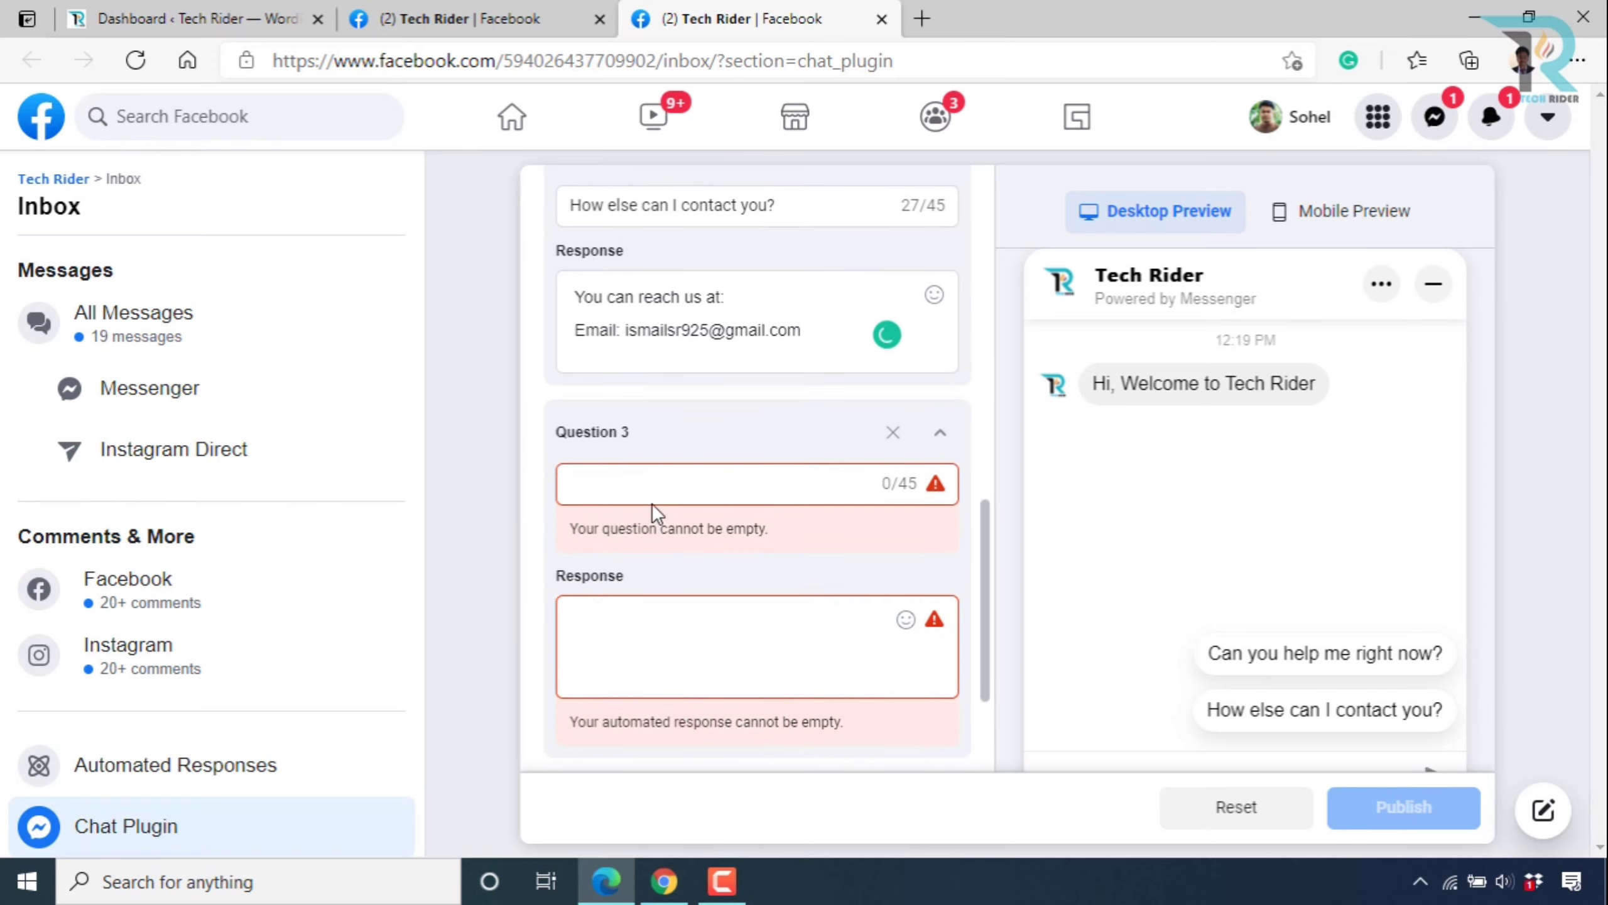
click(652, 482)
text(djg)
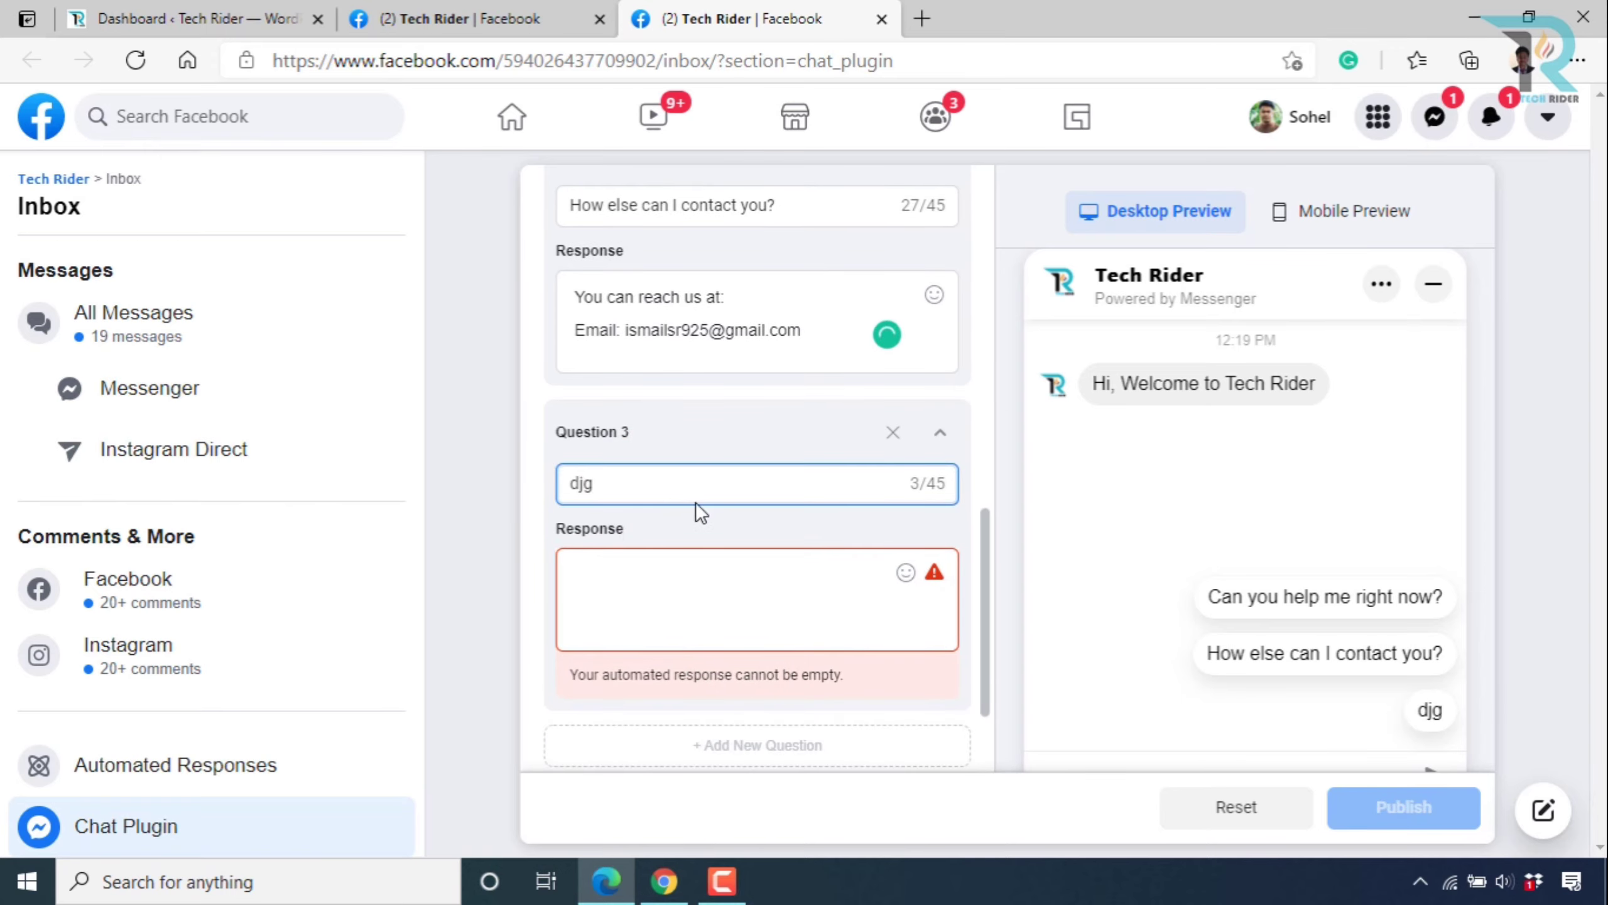
click(721, 595)
text(dgdg)
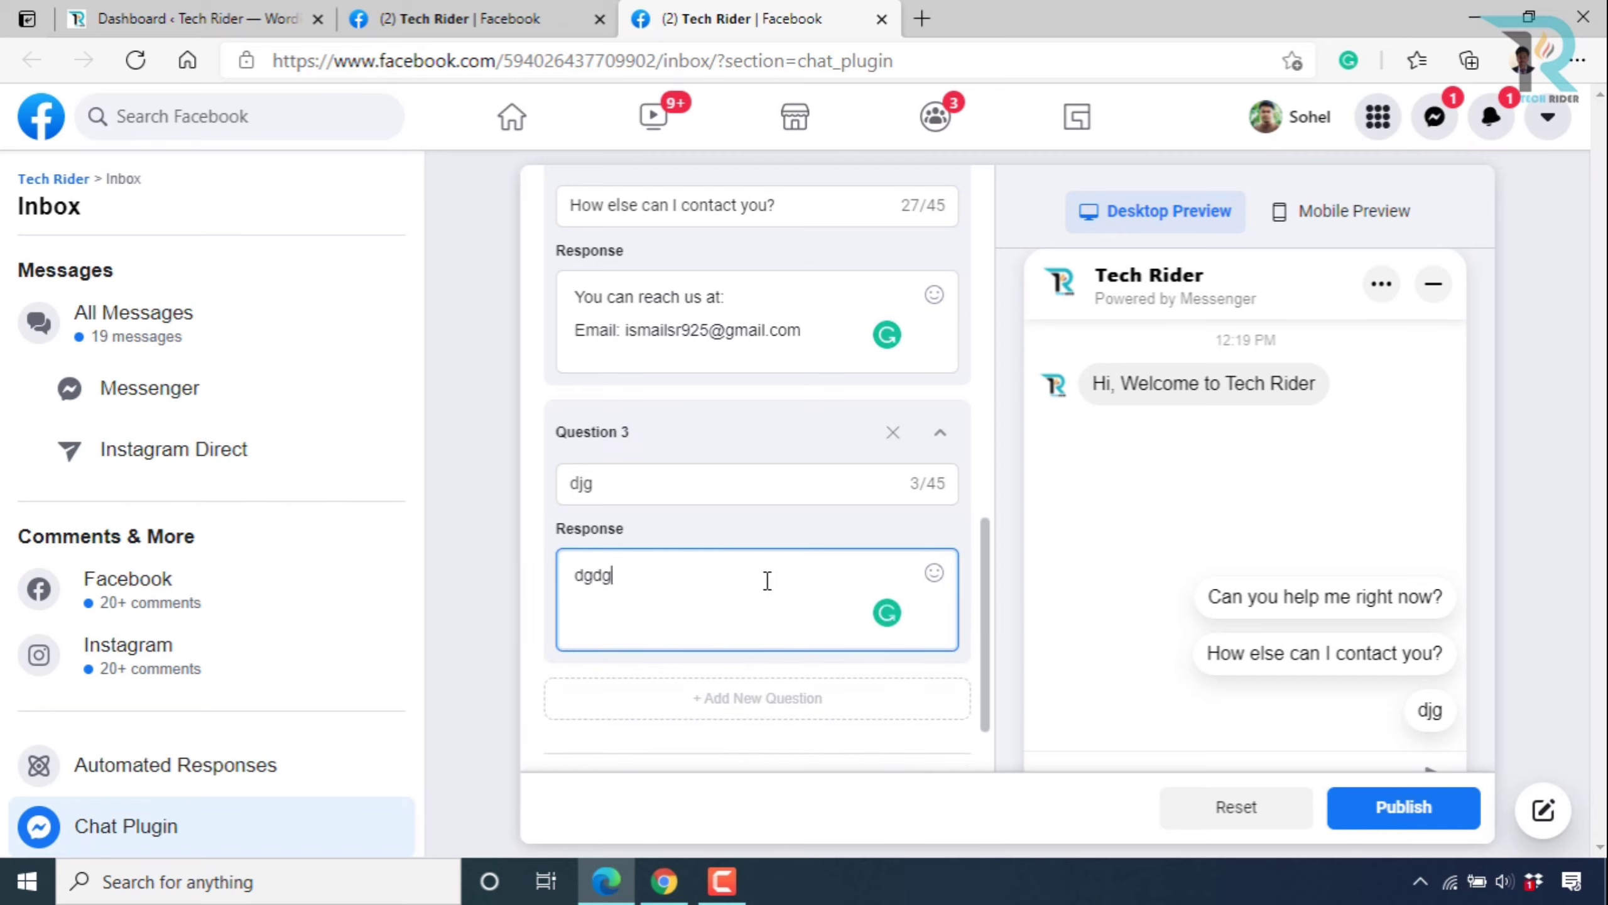
click(892, 432)
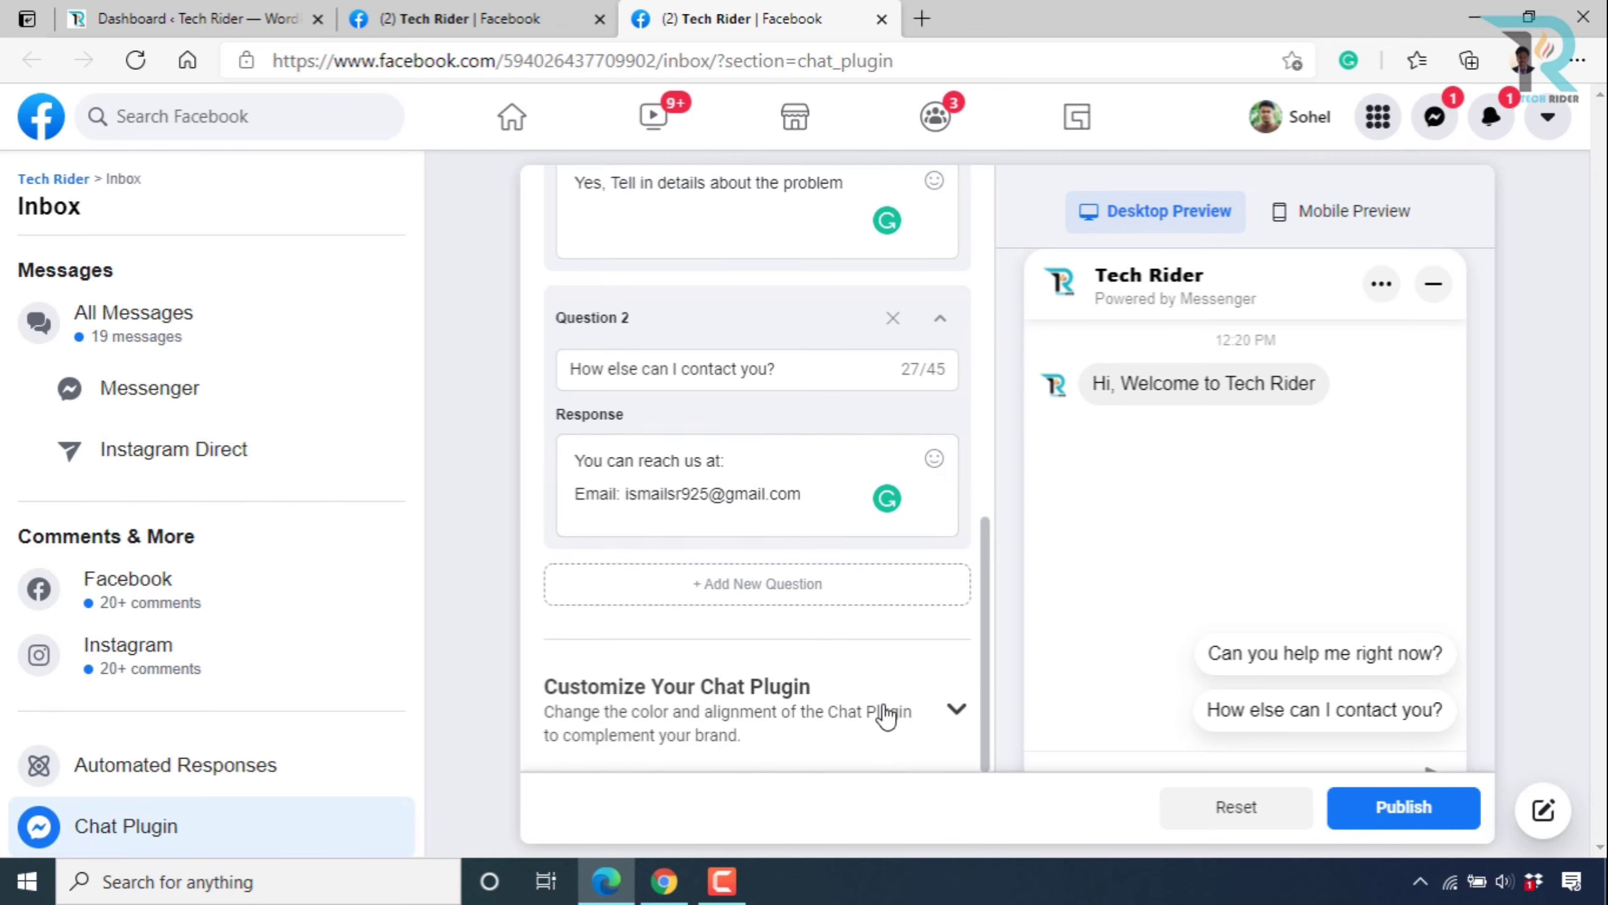
Expand the chat plugin's customization options, enable Custom Color and set it to orange #ff7e29.
click(957, 719)
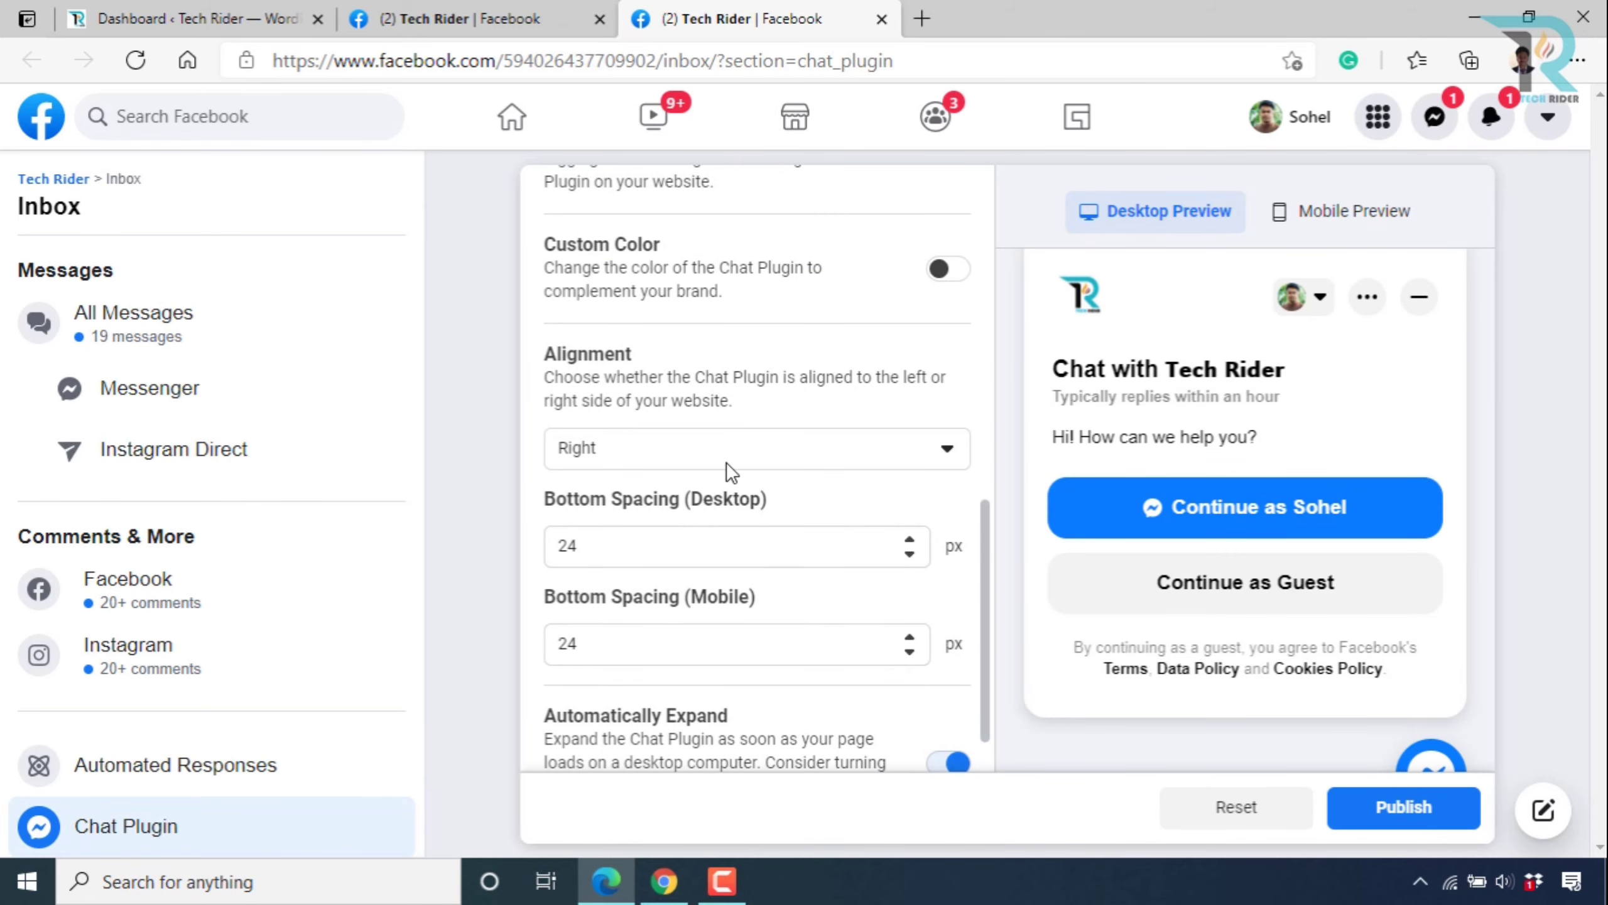
scroll(555, 467, up, 3)
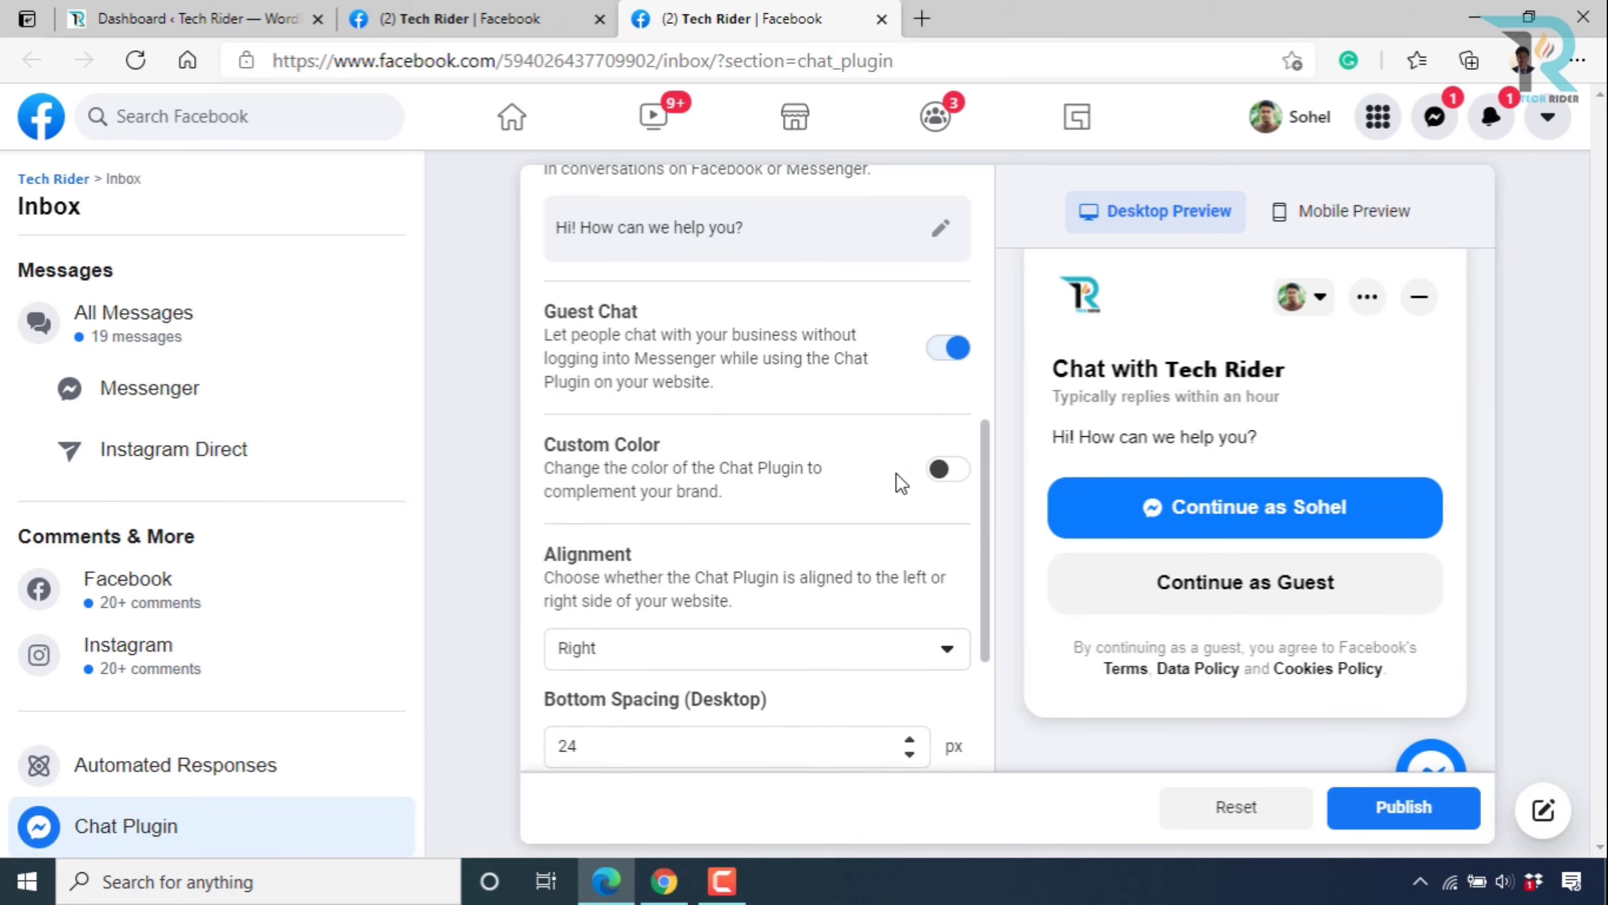
click(949, 472)
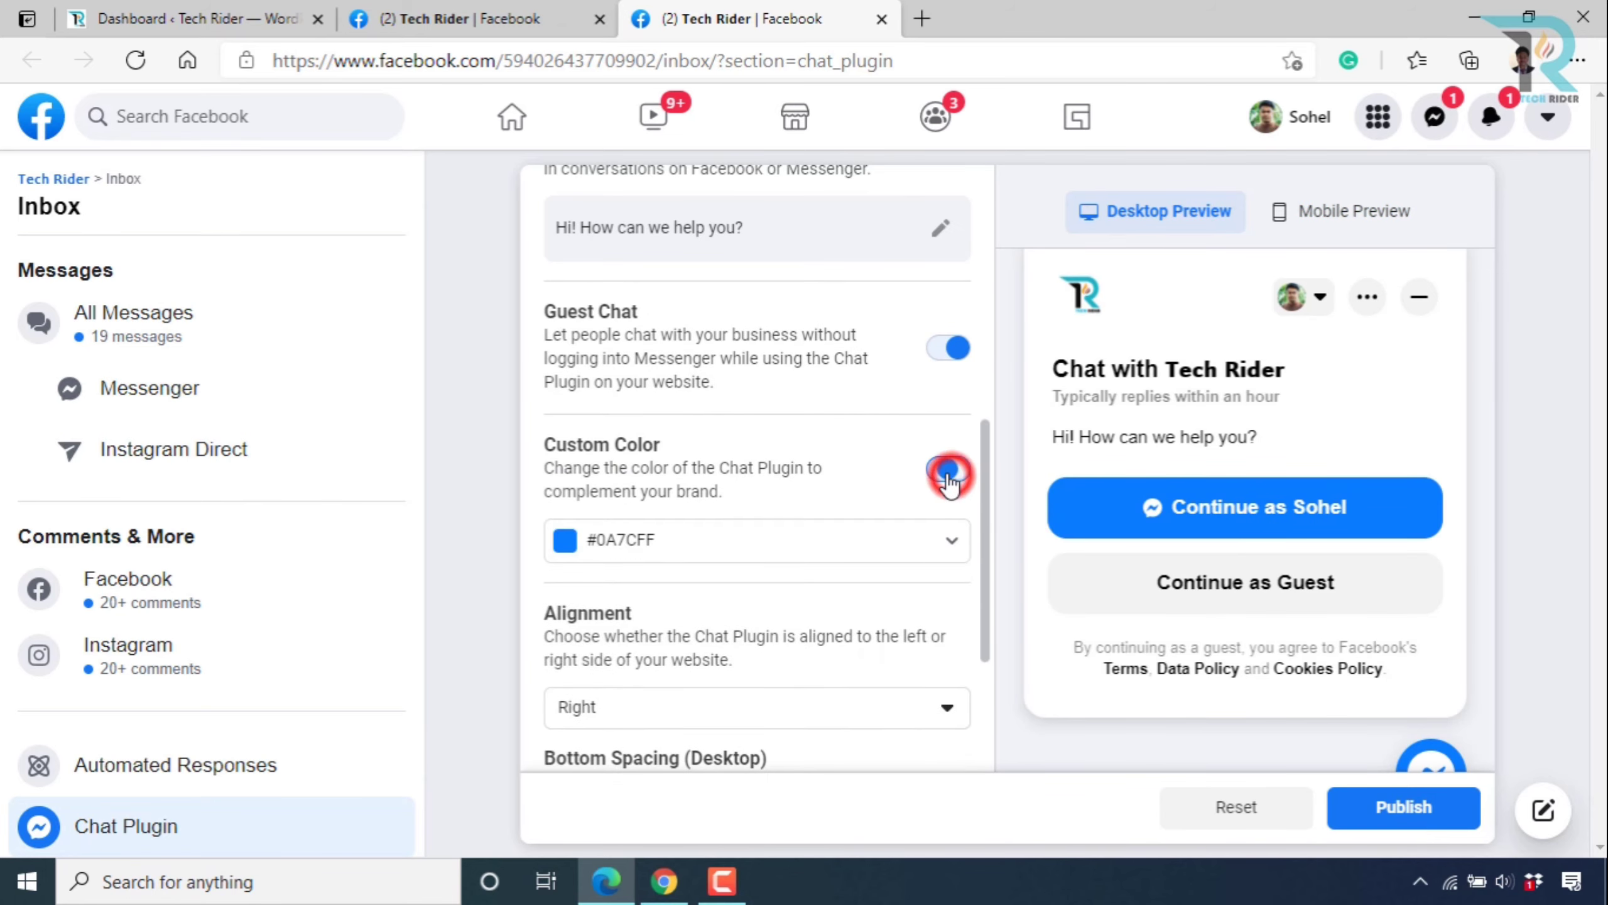
click(774, 550)
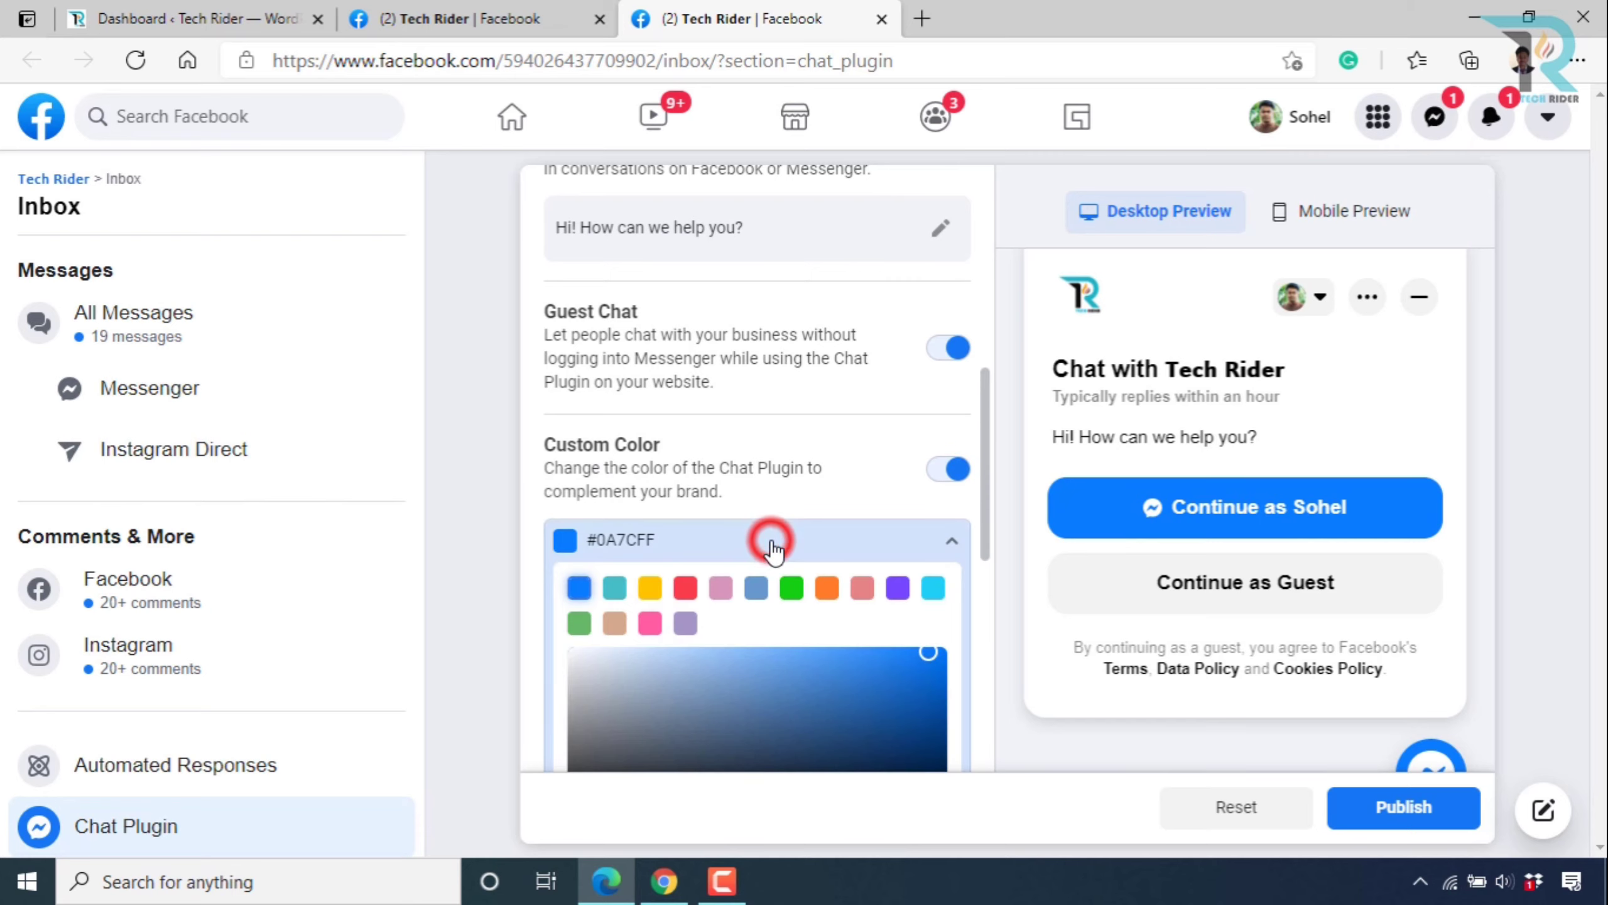
click(686, 592)
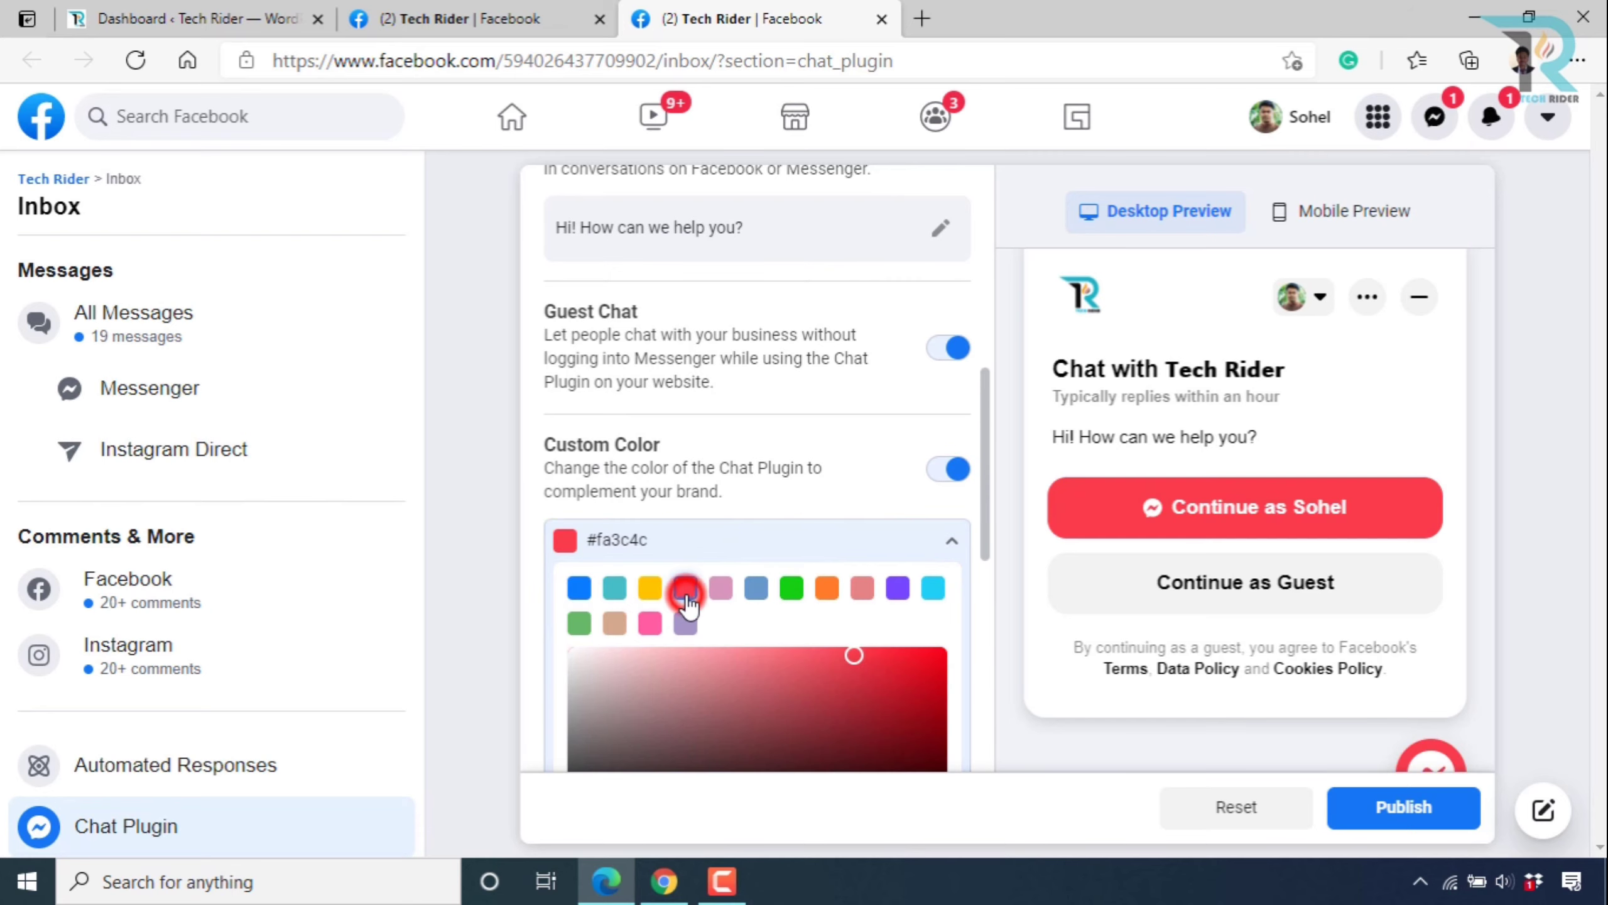
click(827, 589)
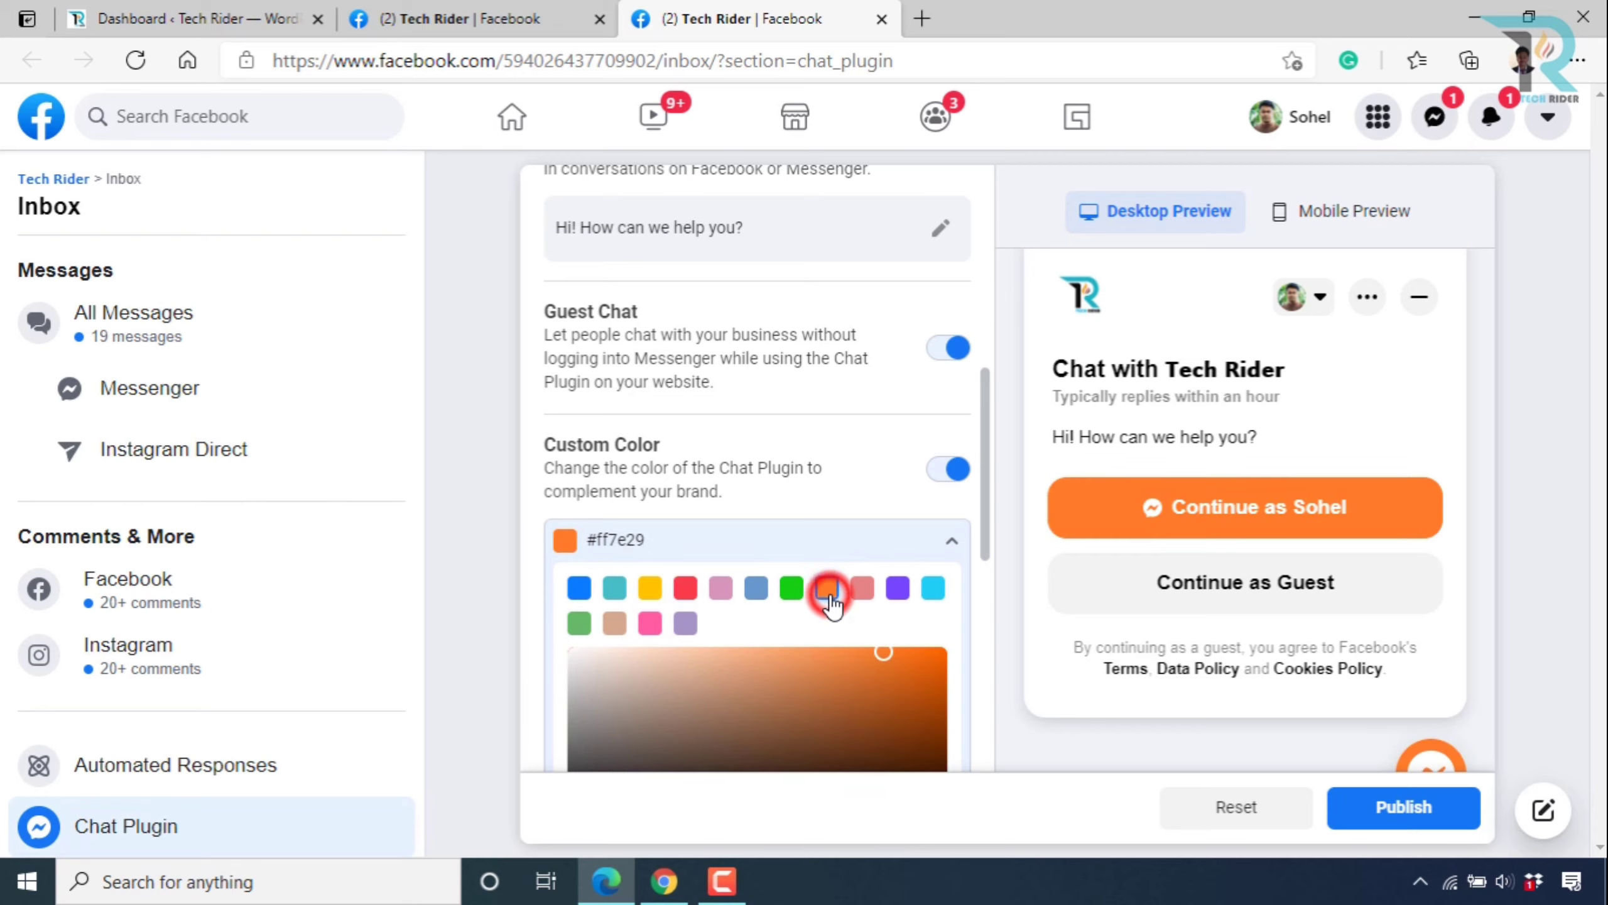
Try the pink swatch #e68585 as the plugin's custom color, and return it to orange #ff7e29.
click(870, 597)
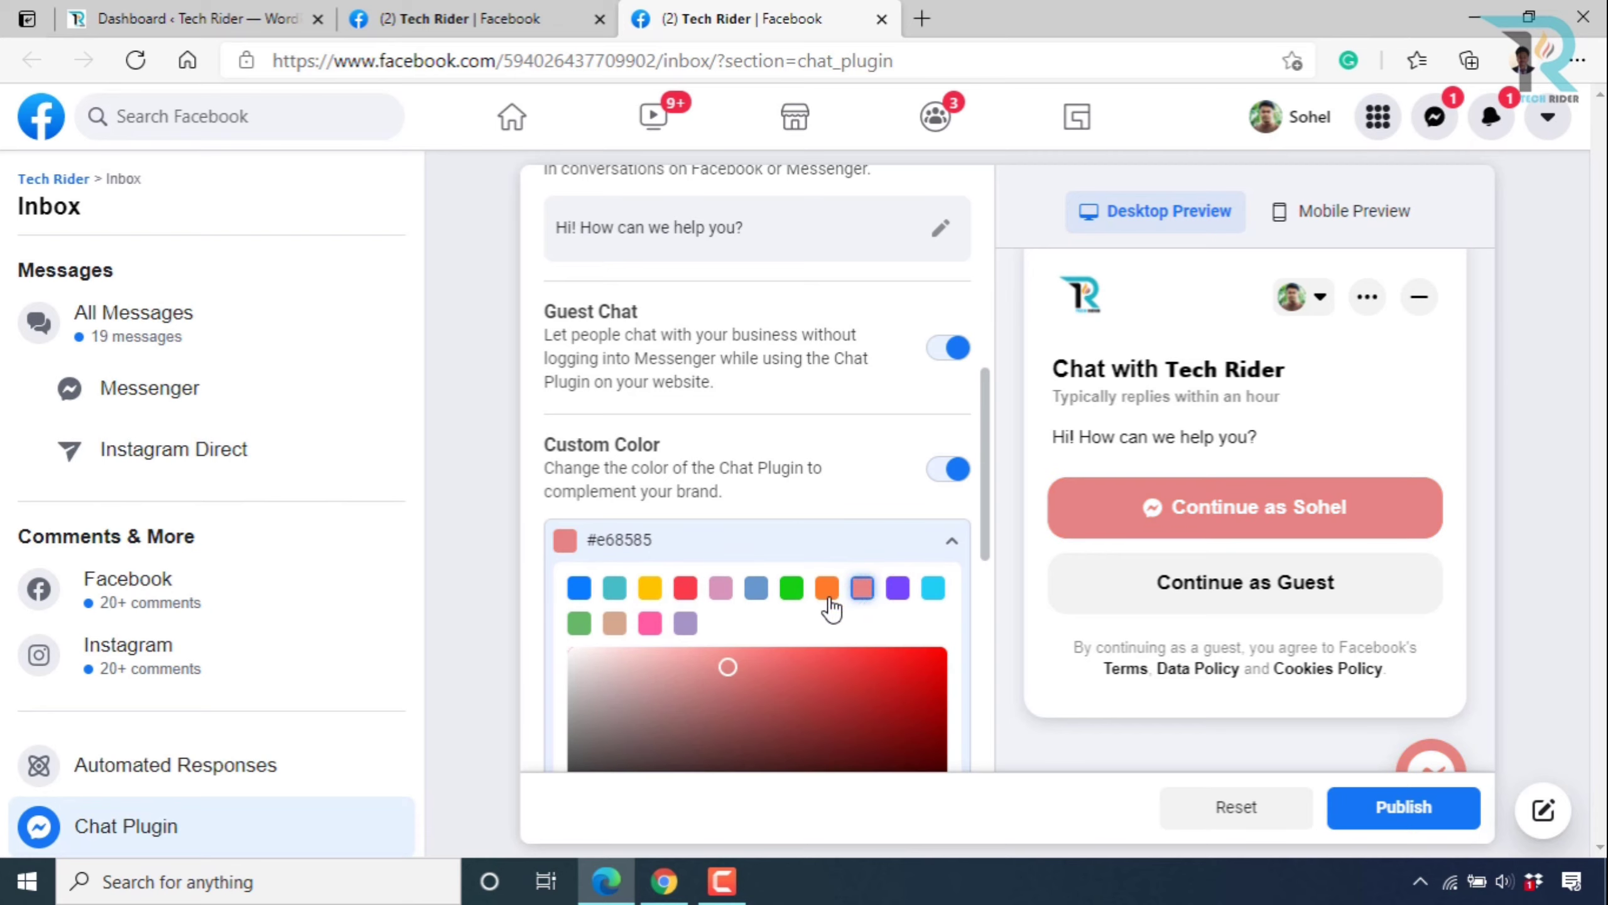
click(828, 595)
click(867, 501)
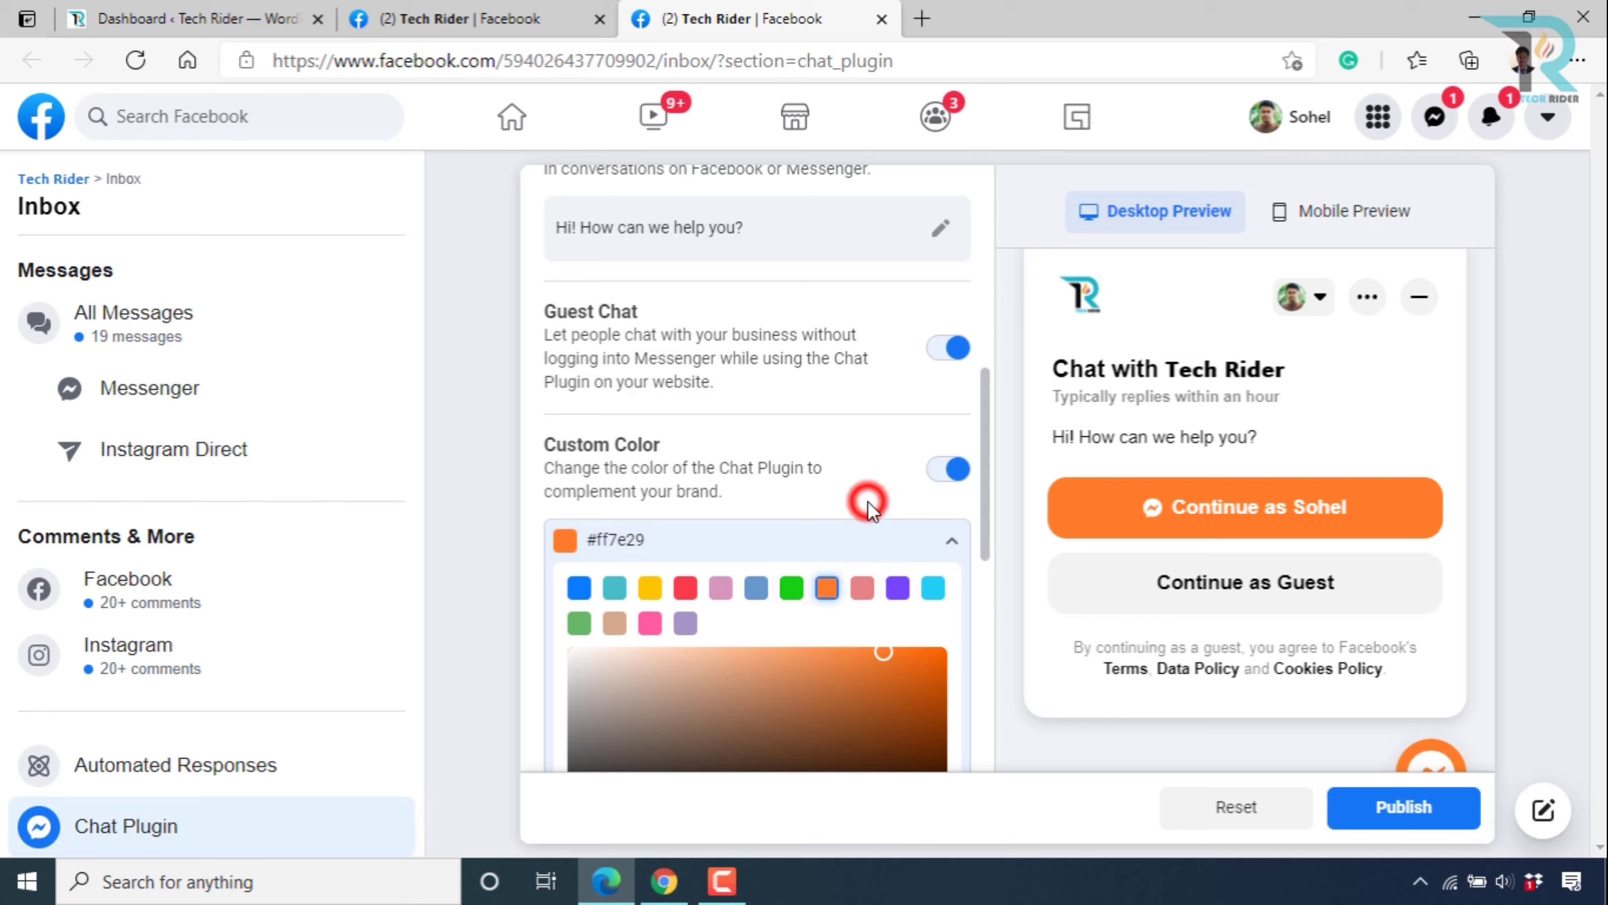
click(952, 542)
Try the Left alignment for the Chat Plugin, and set the alignment back to Right.
scroll(817, 602, down, 3)
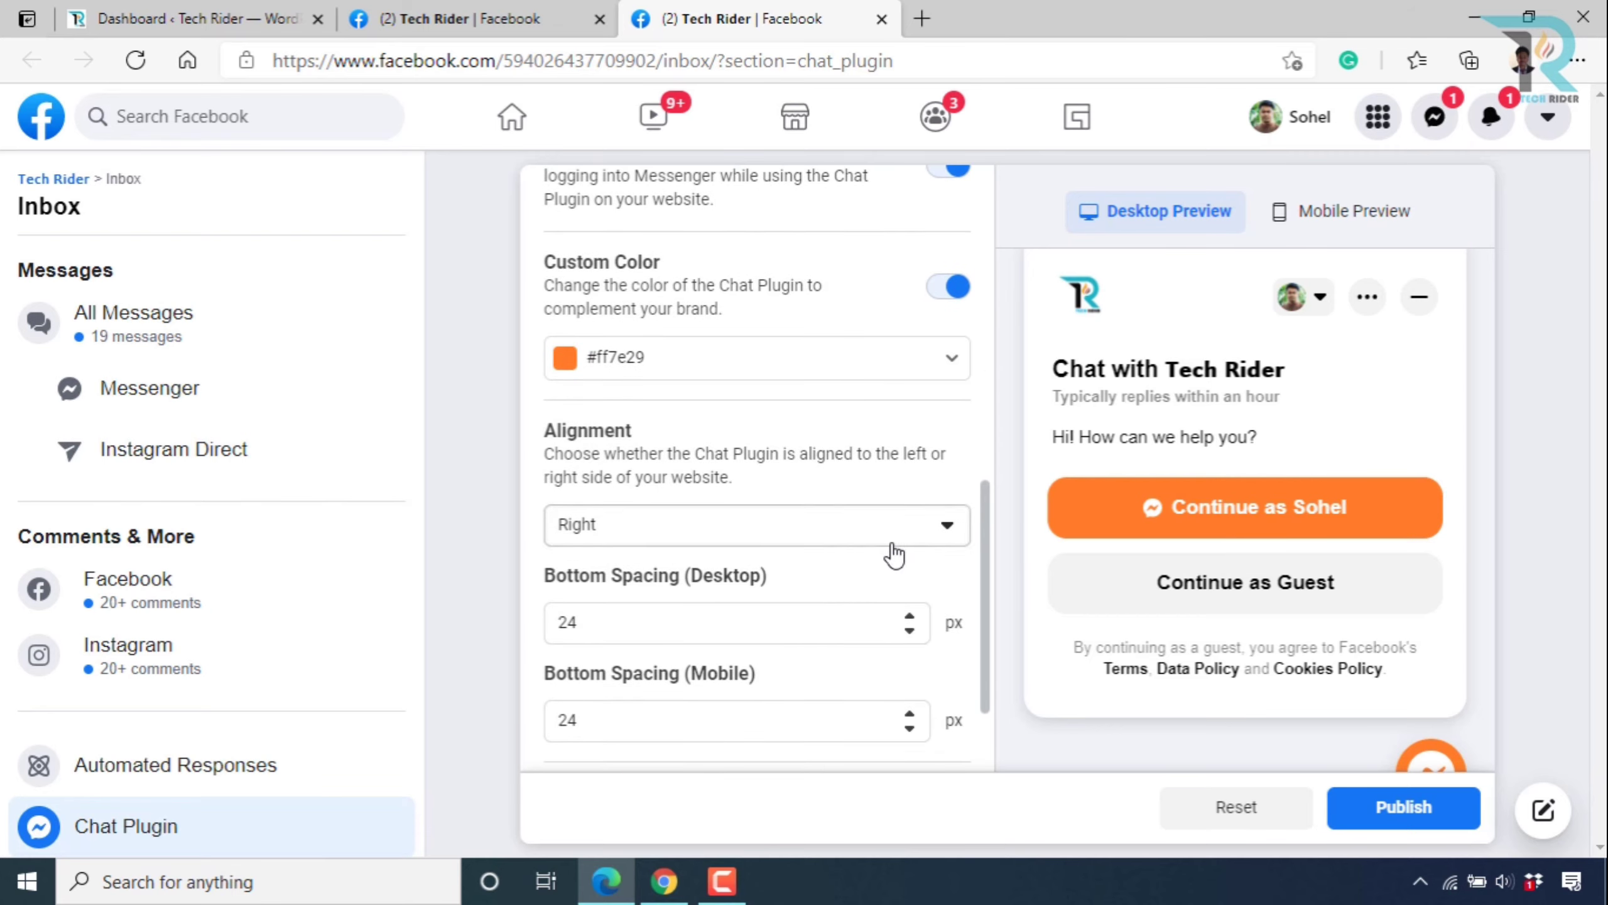
scroll(921, 572, down, 1)
scroll(919, 567, up, 1)
click(947, 528)
click(607, 583)
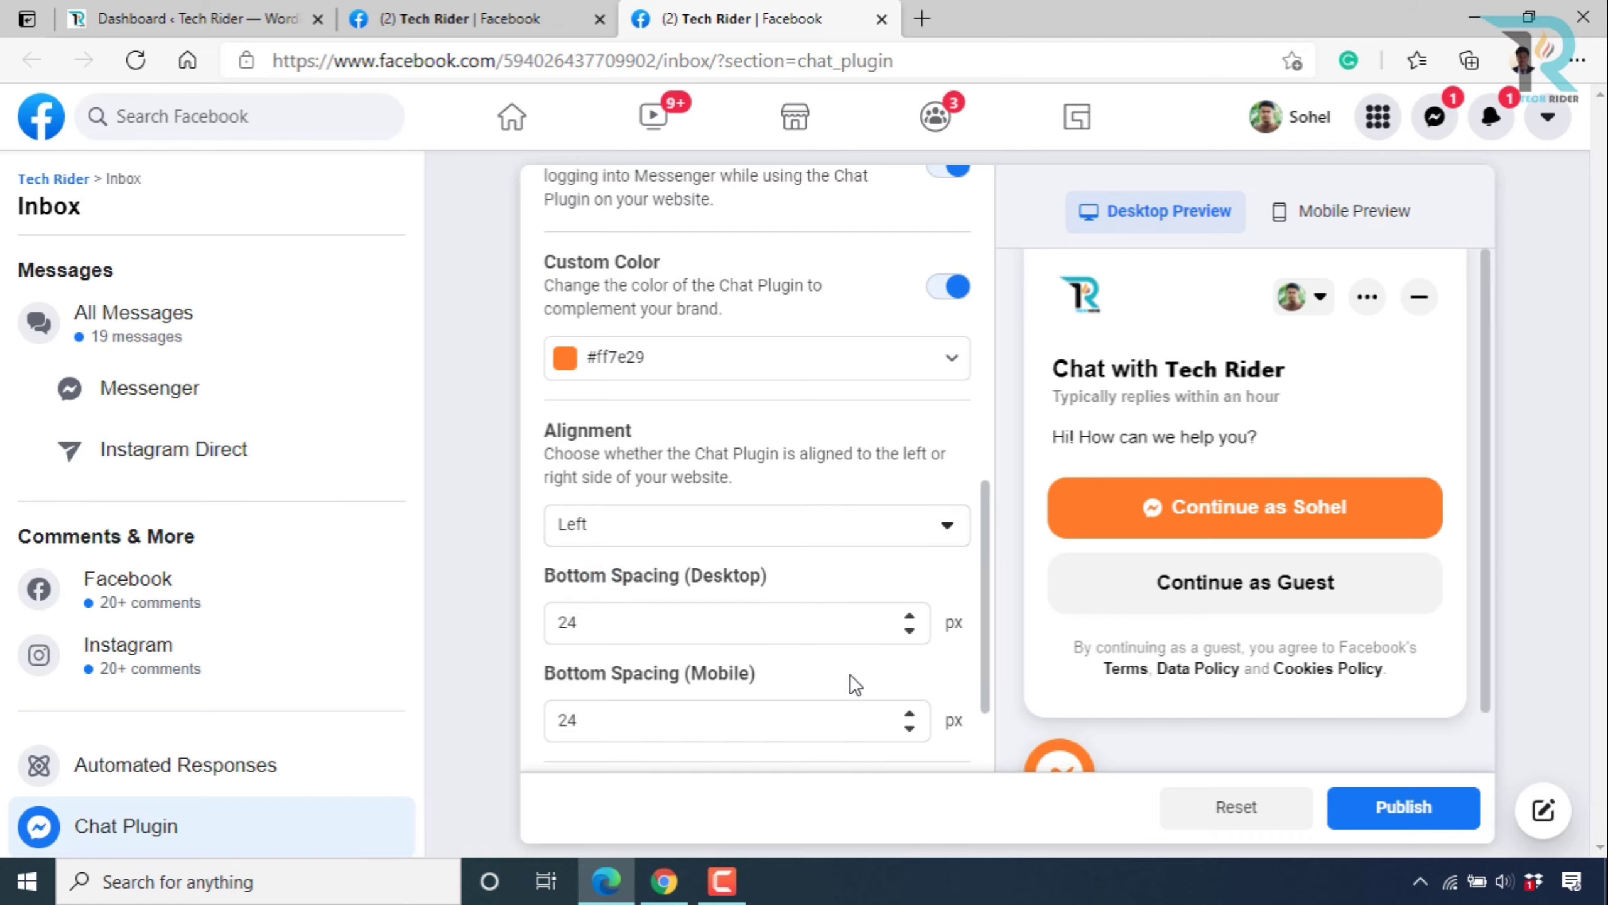
click(916, 524)
click(693, 611)
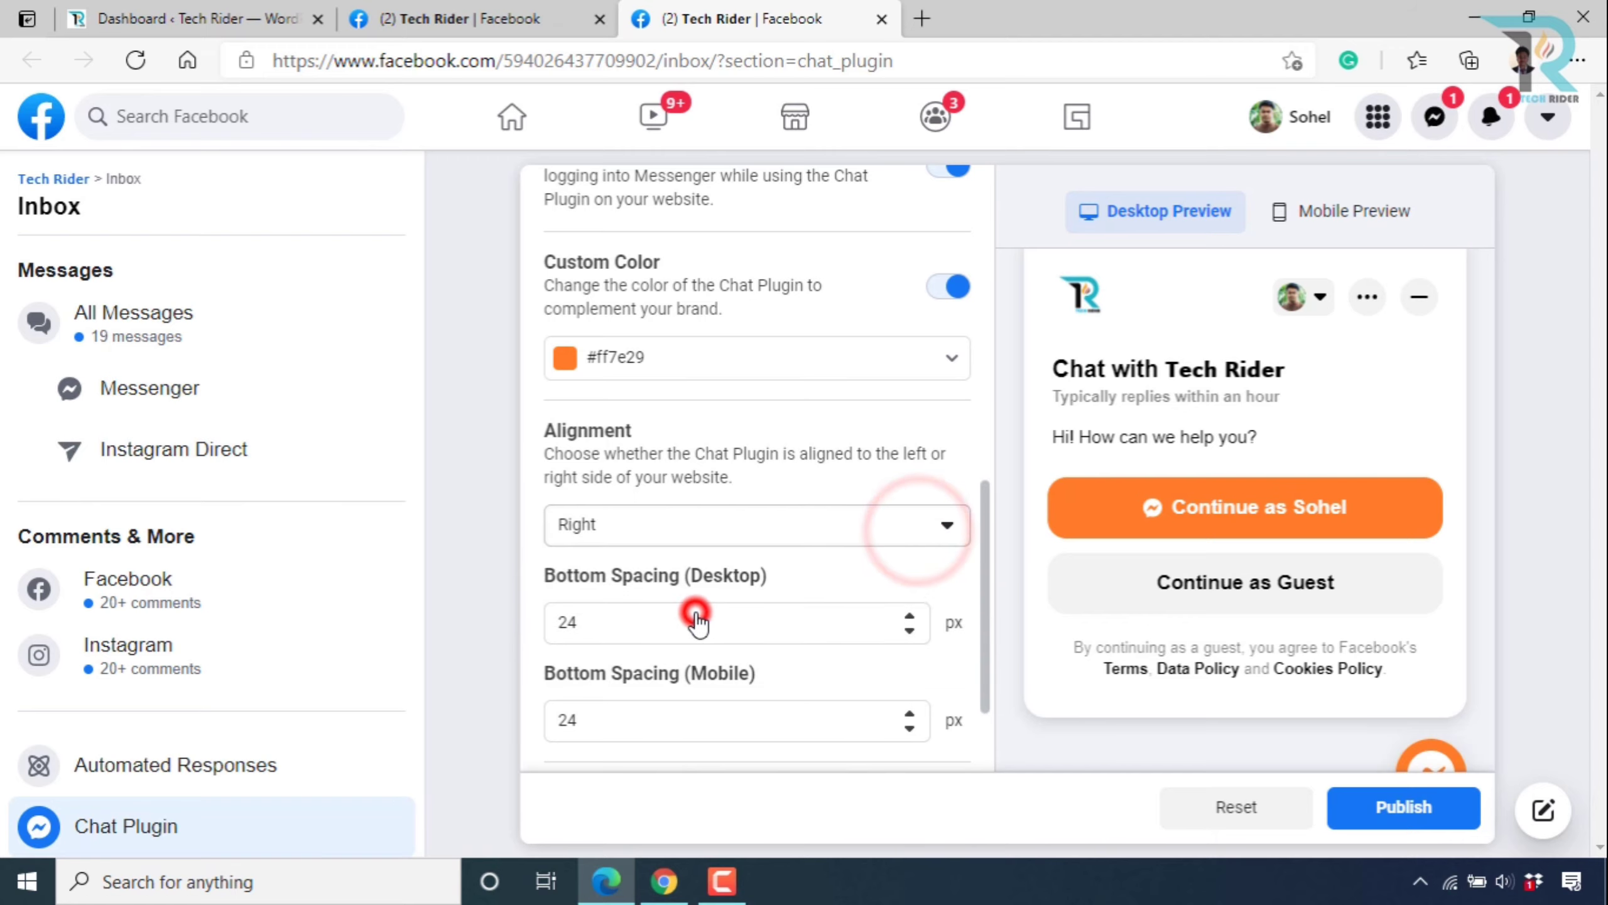
Examine the Bottom Spacing settings and the description of the Automatically Expand option.
scroll(817, 574, down, 2)
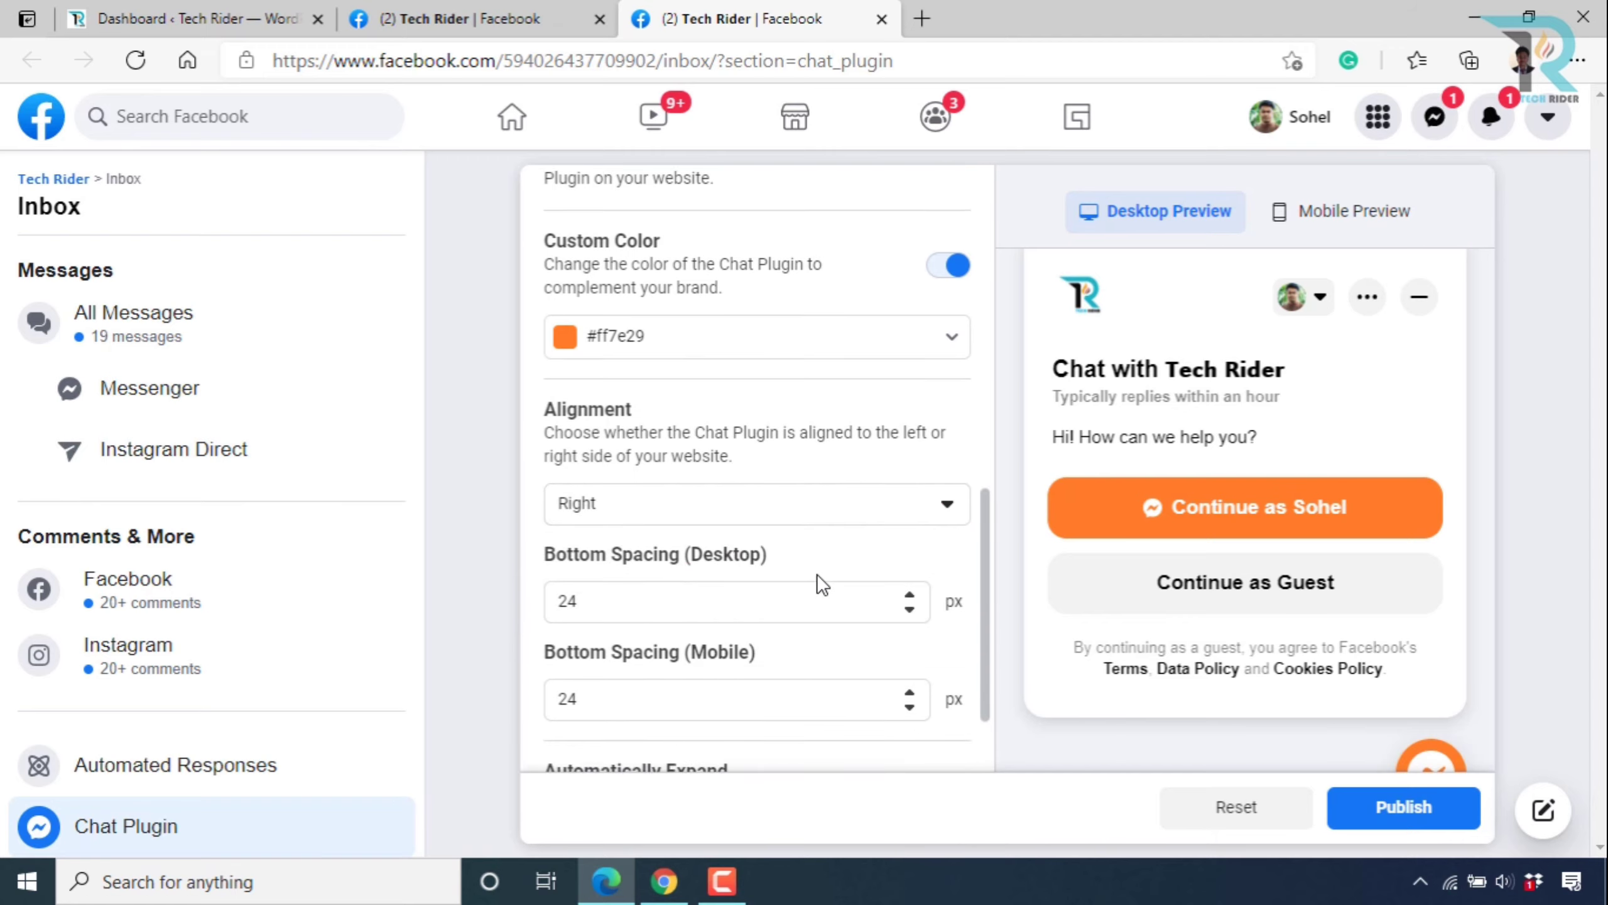
scroll(758, 568, down, 1)
click(839, 651)
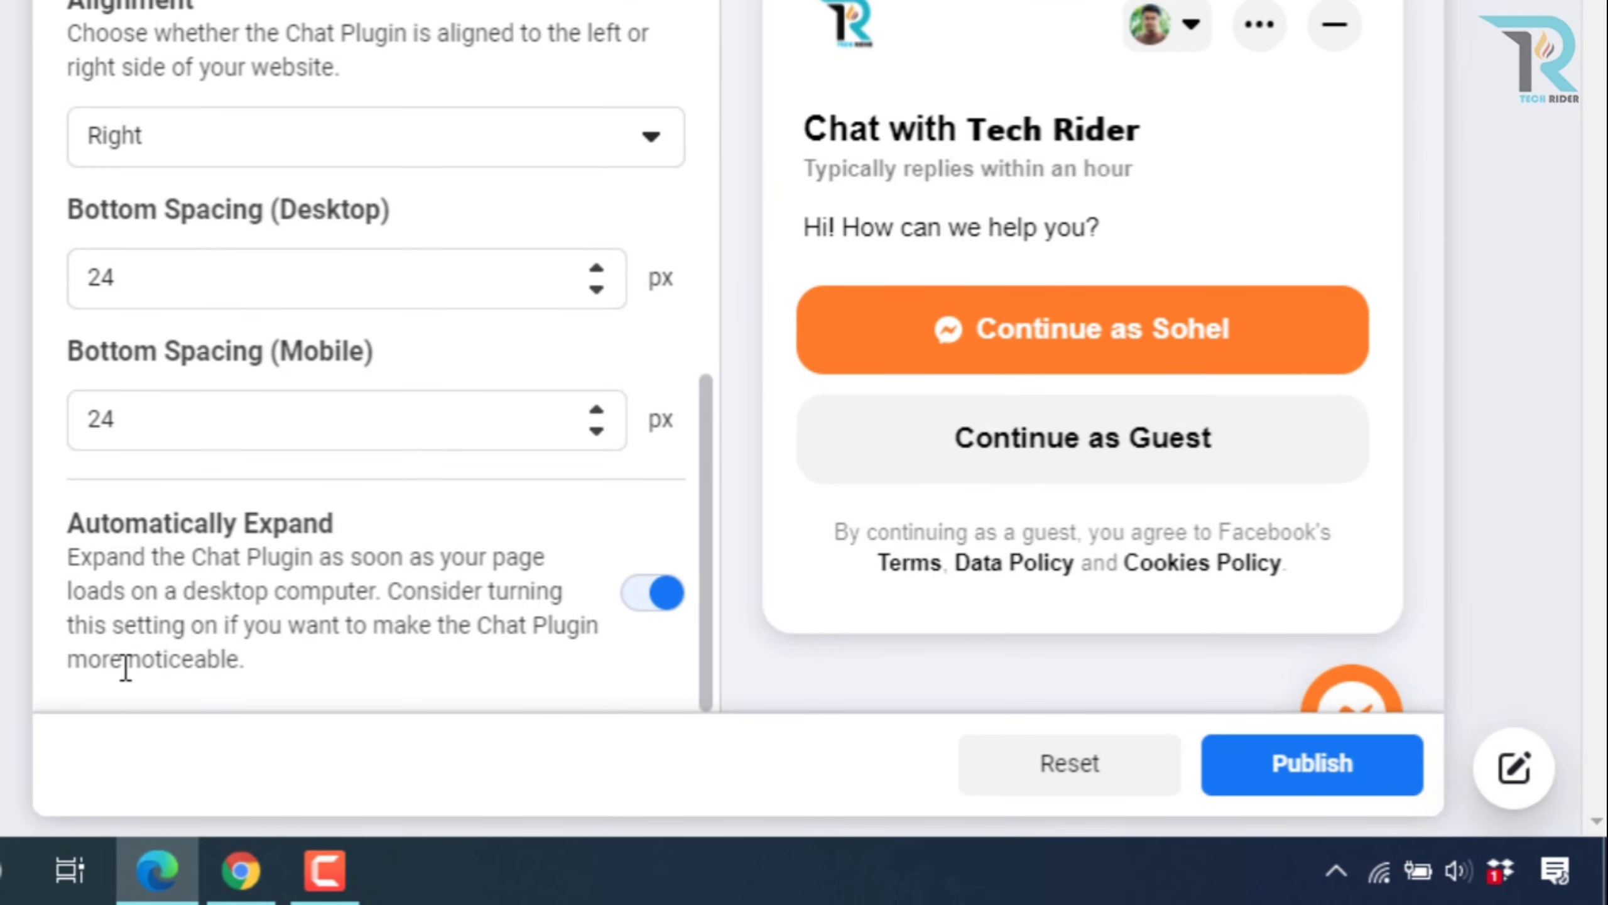
drag(141, 659, 279, 659)
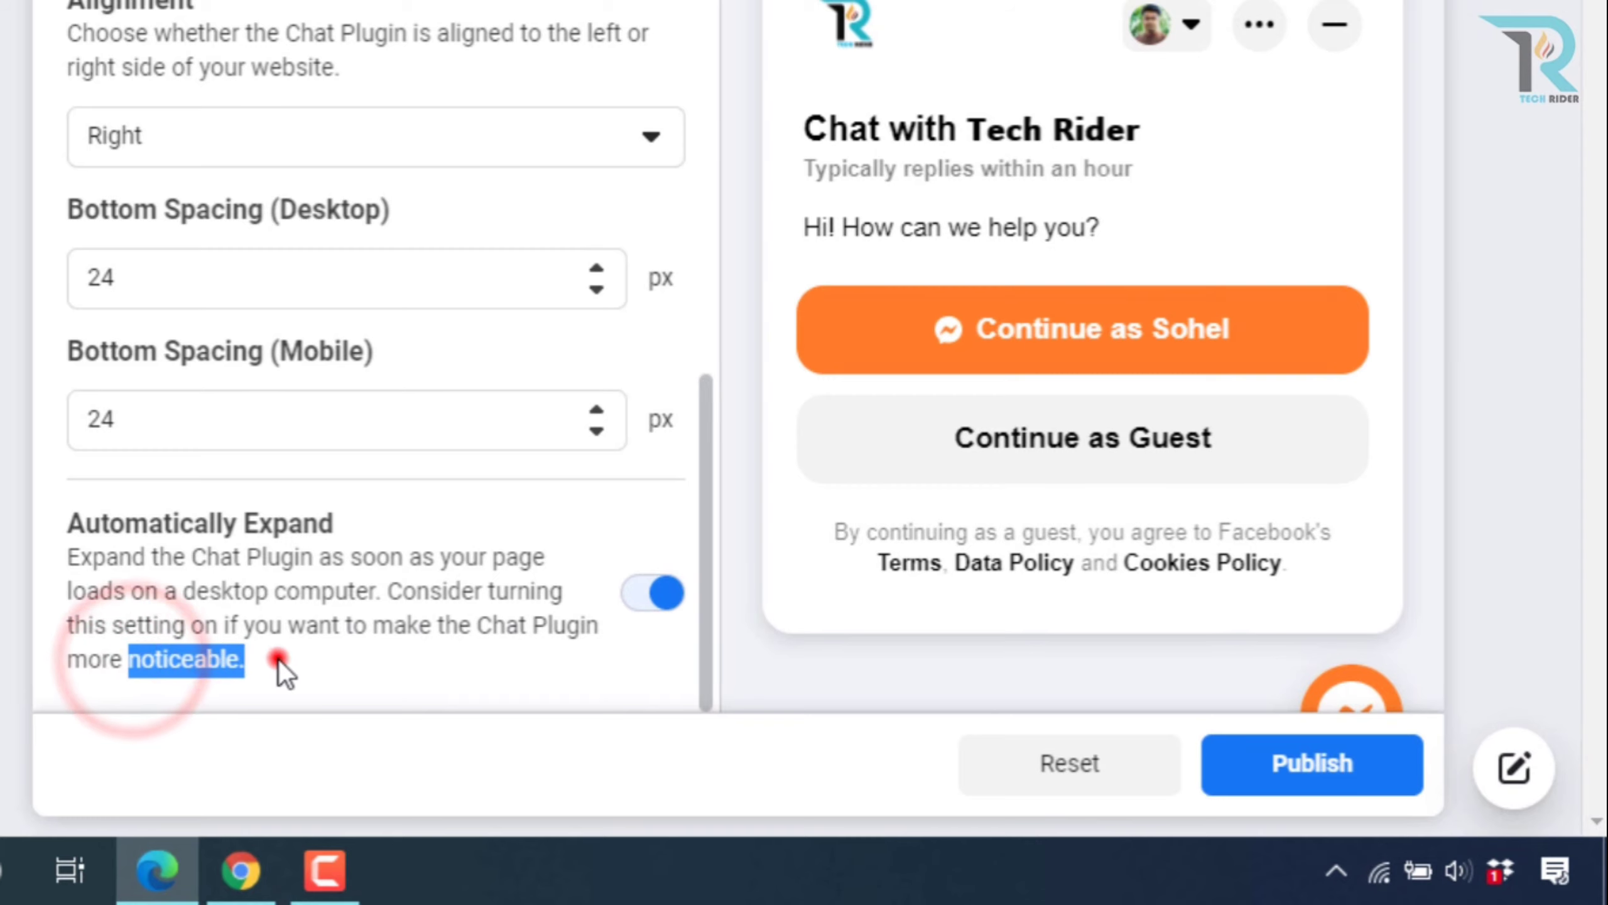
click(279, 659)
Publish the Chat Plugin customizations and dismiss the resulting notification.
scroll(455, 516, up, 10)
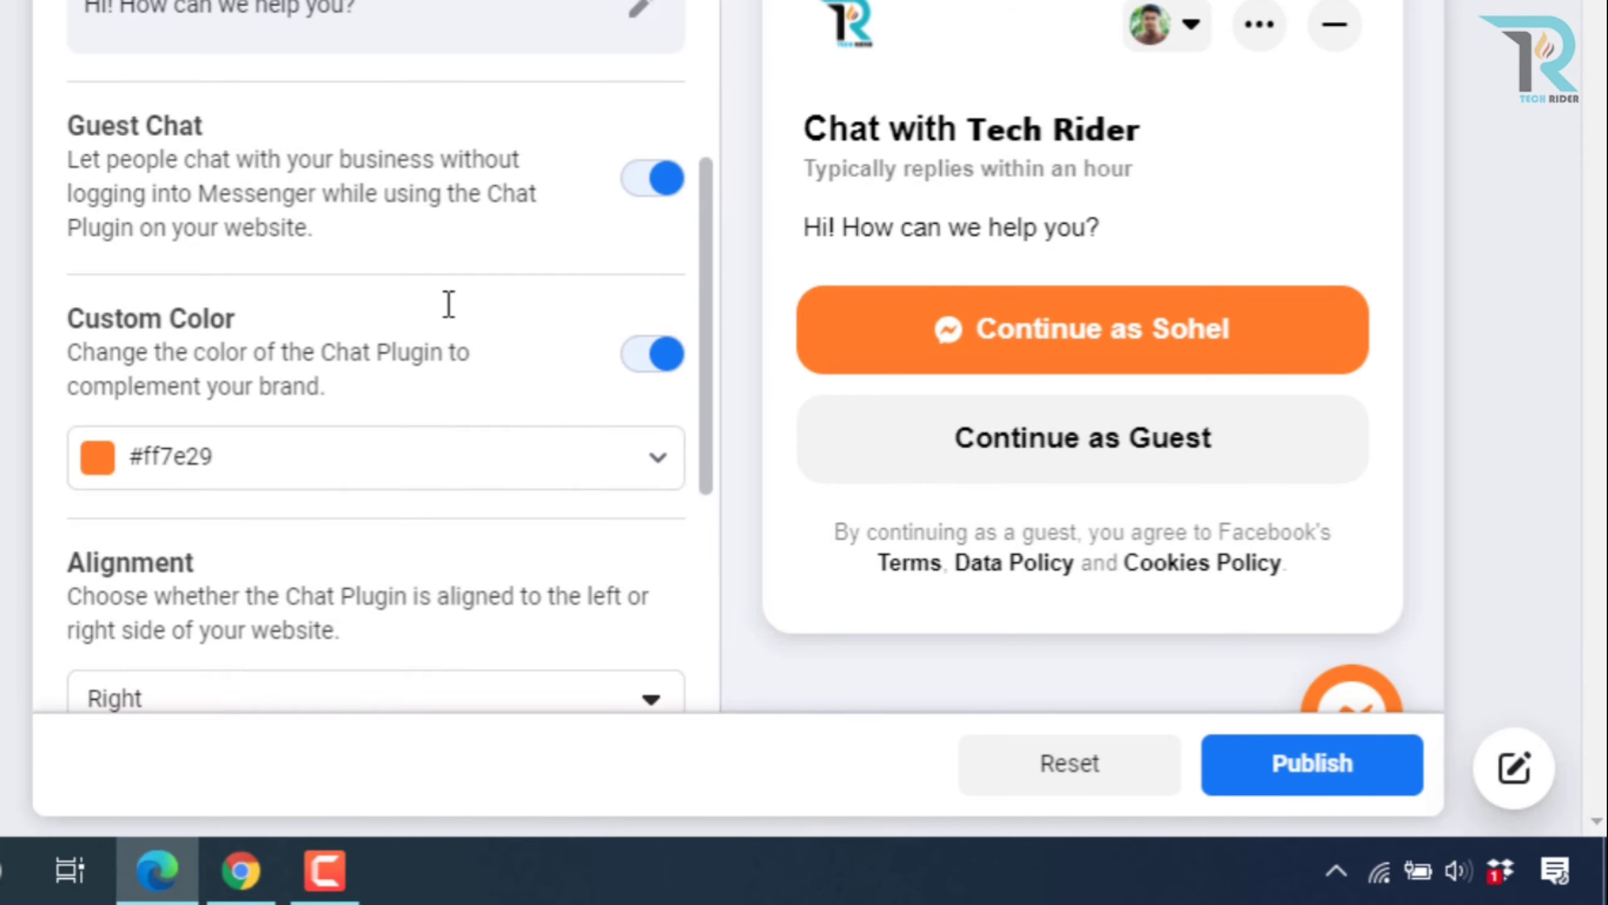
scroll(448, 304, down, 4)
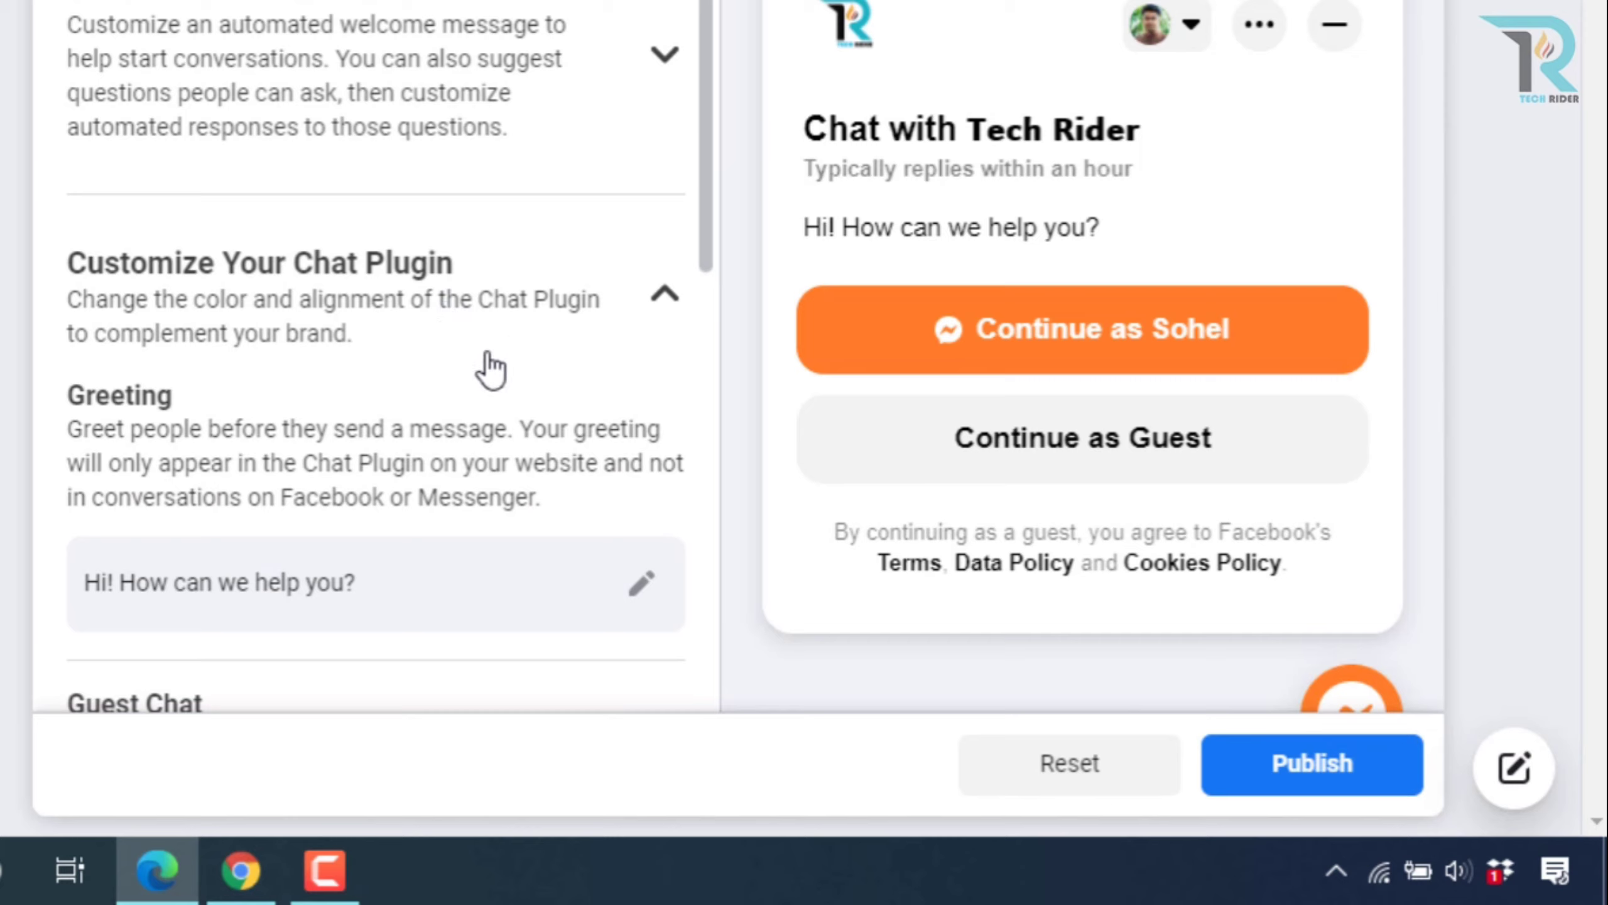
click(1341, 776)
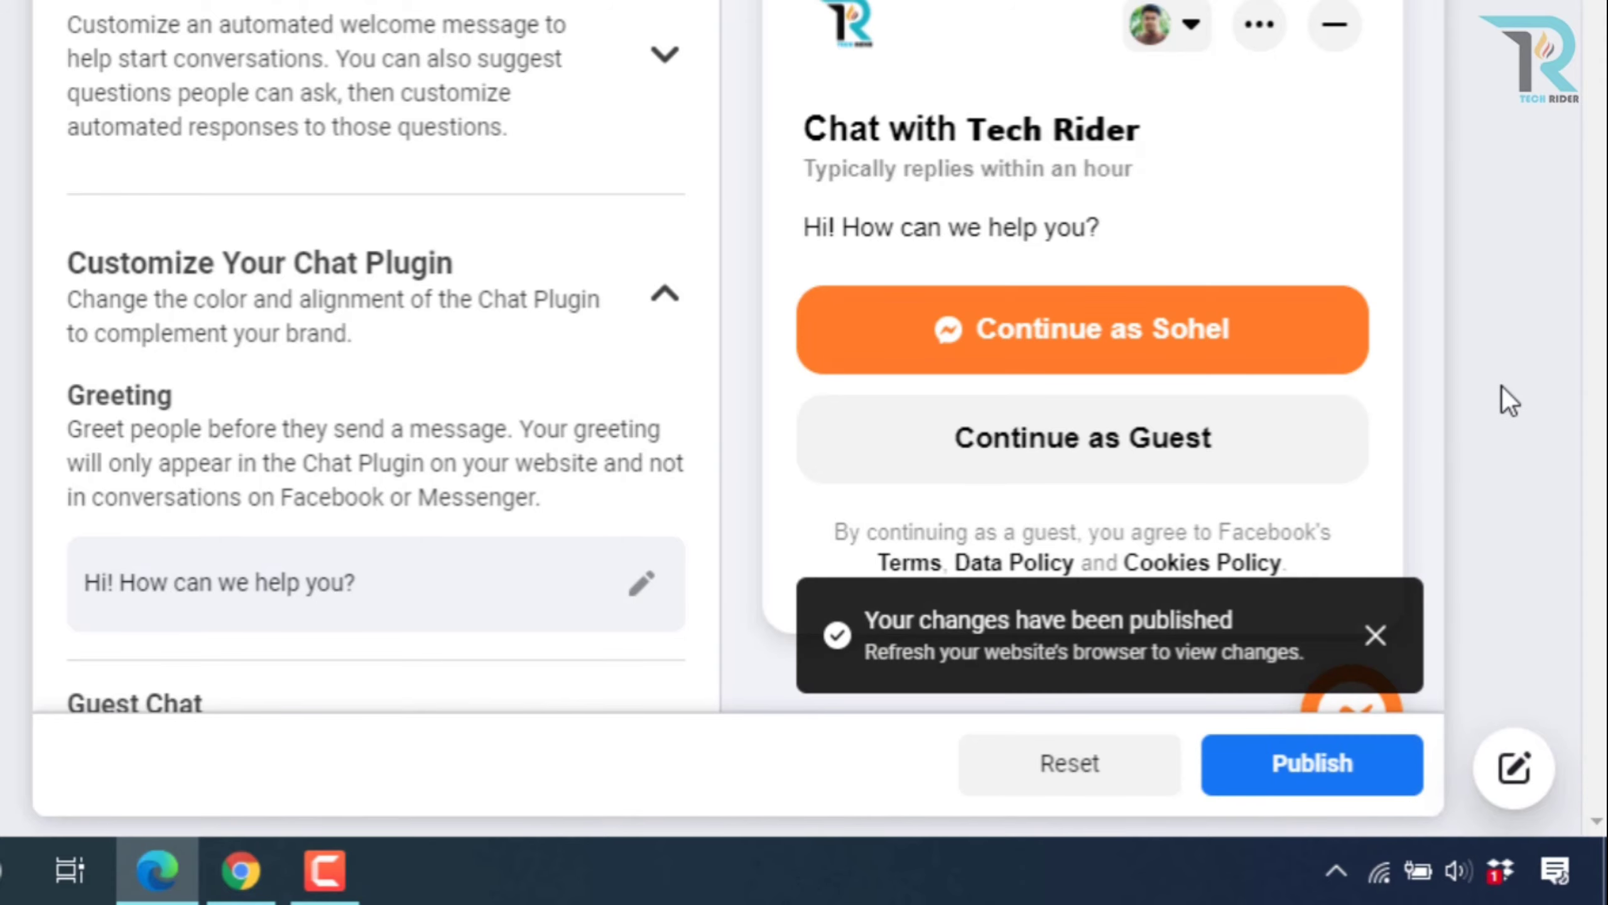
click(1386, 632)
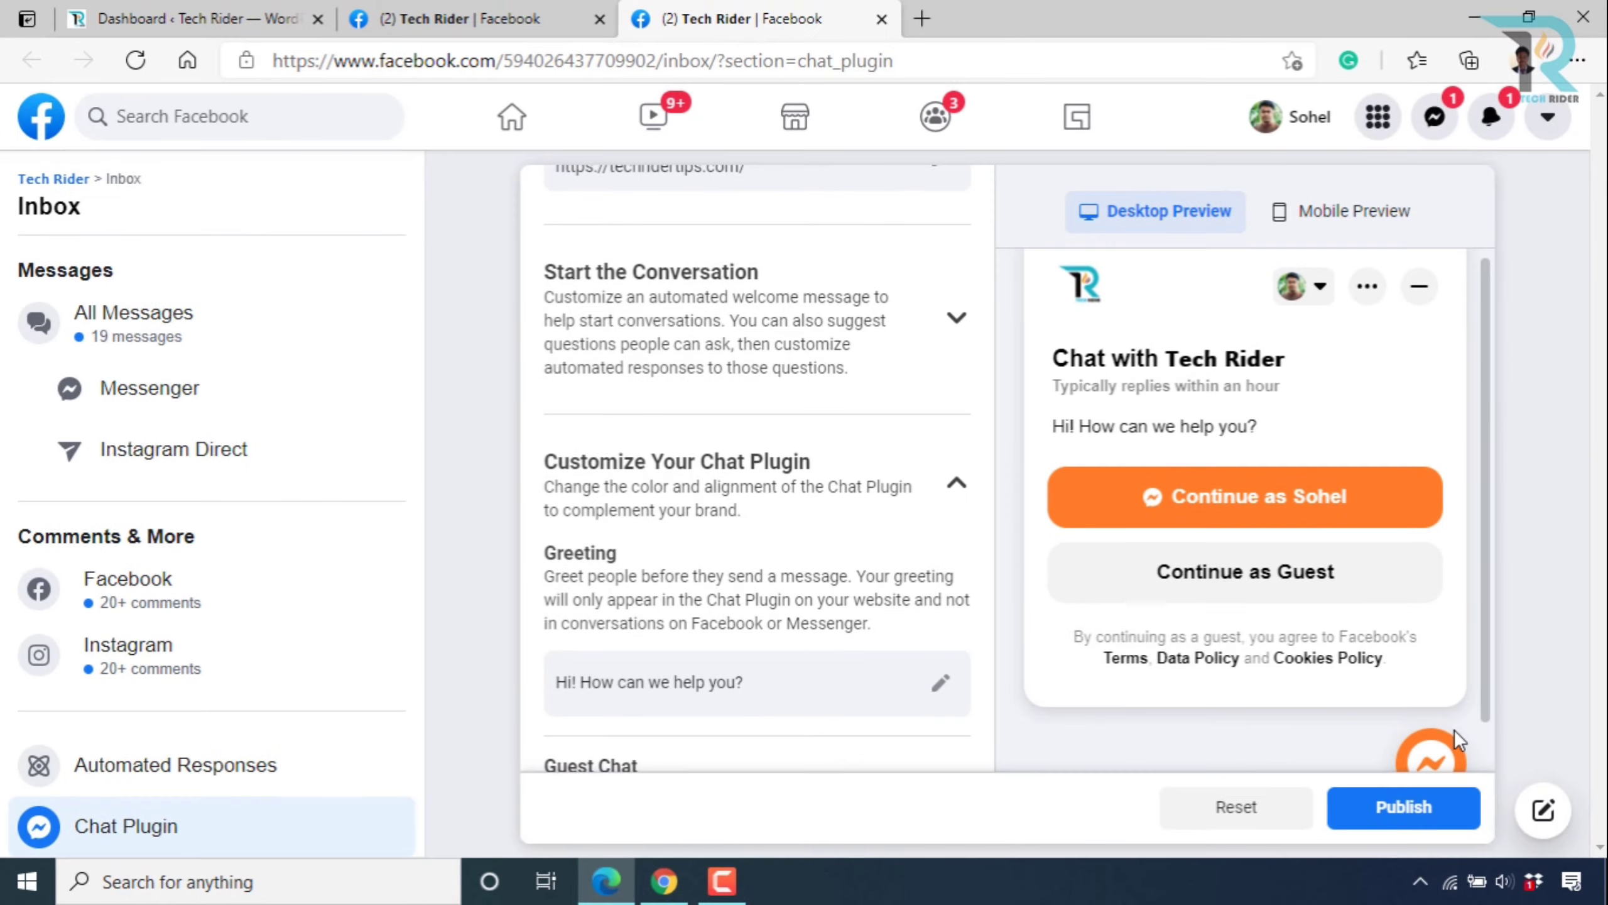
scroll(1361, 681, down, 1)
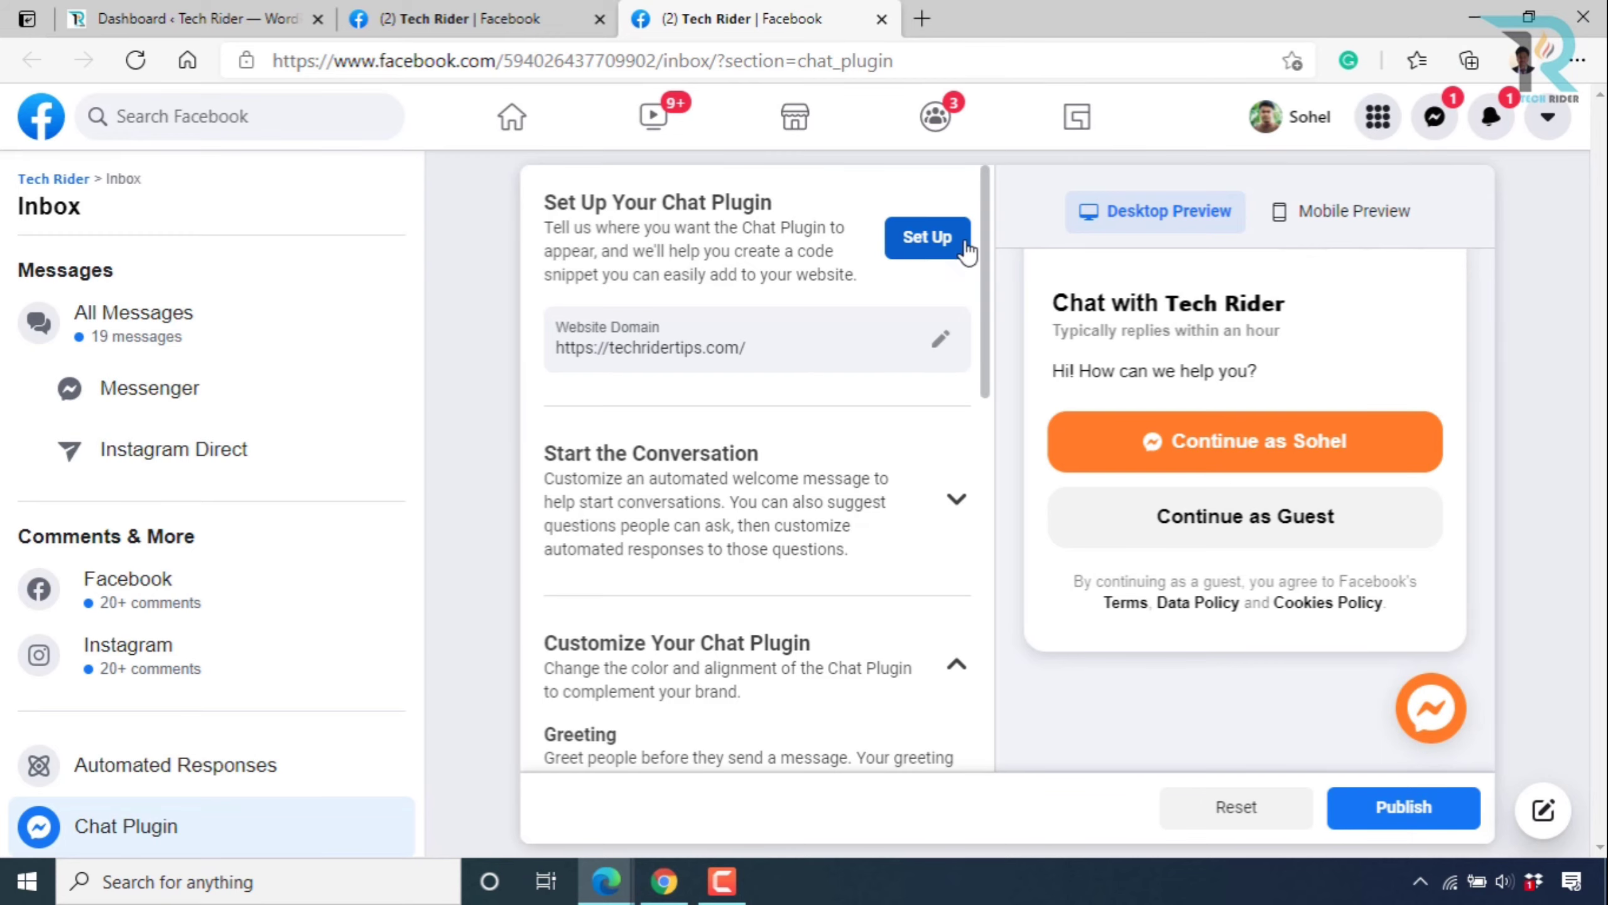
click(922, 249)
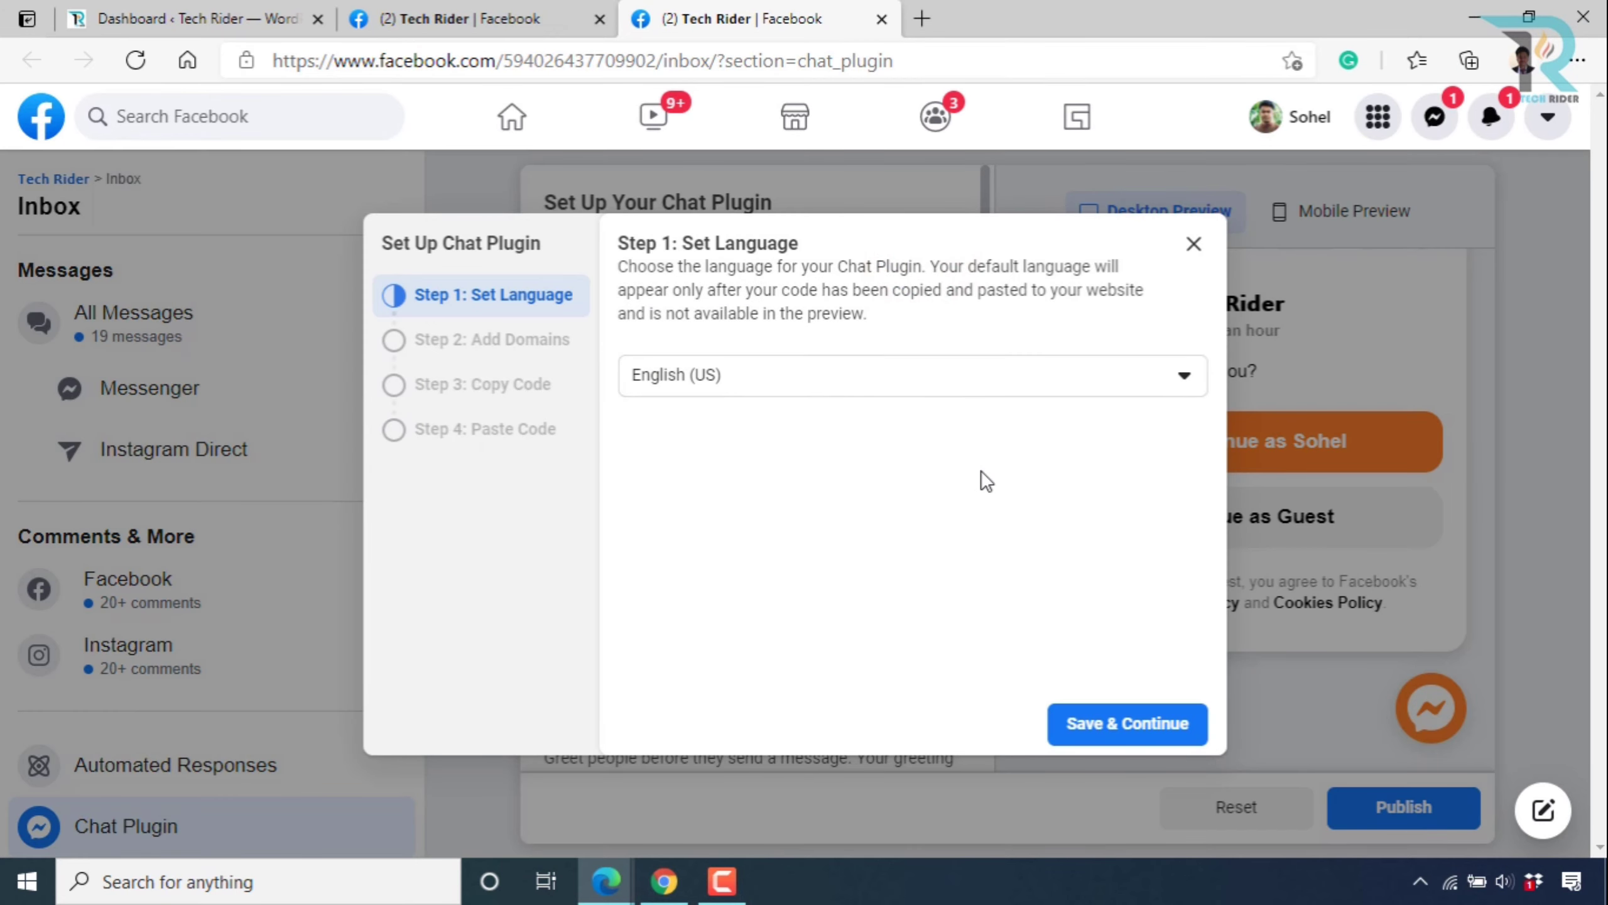
click(1091, 732)
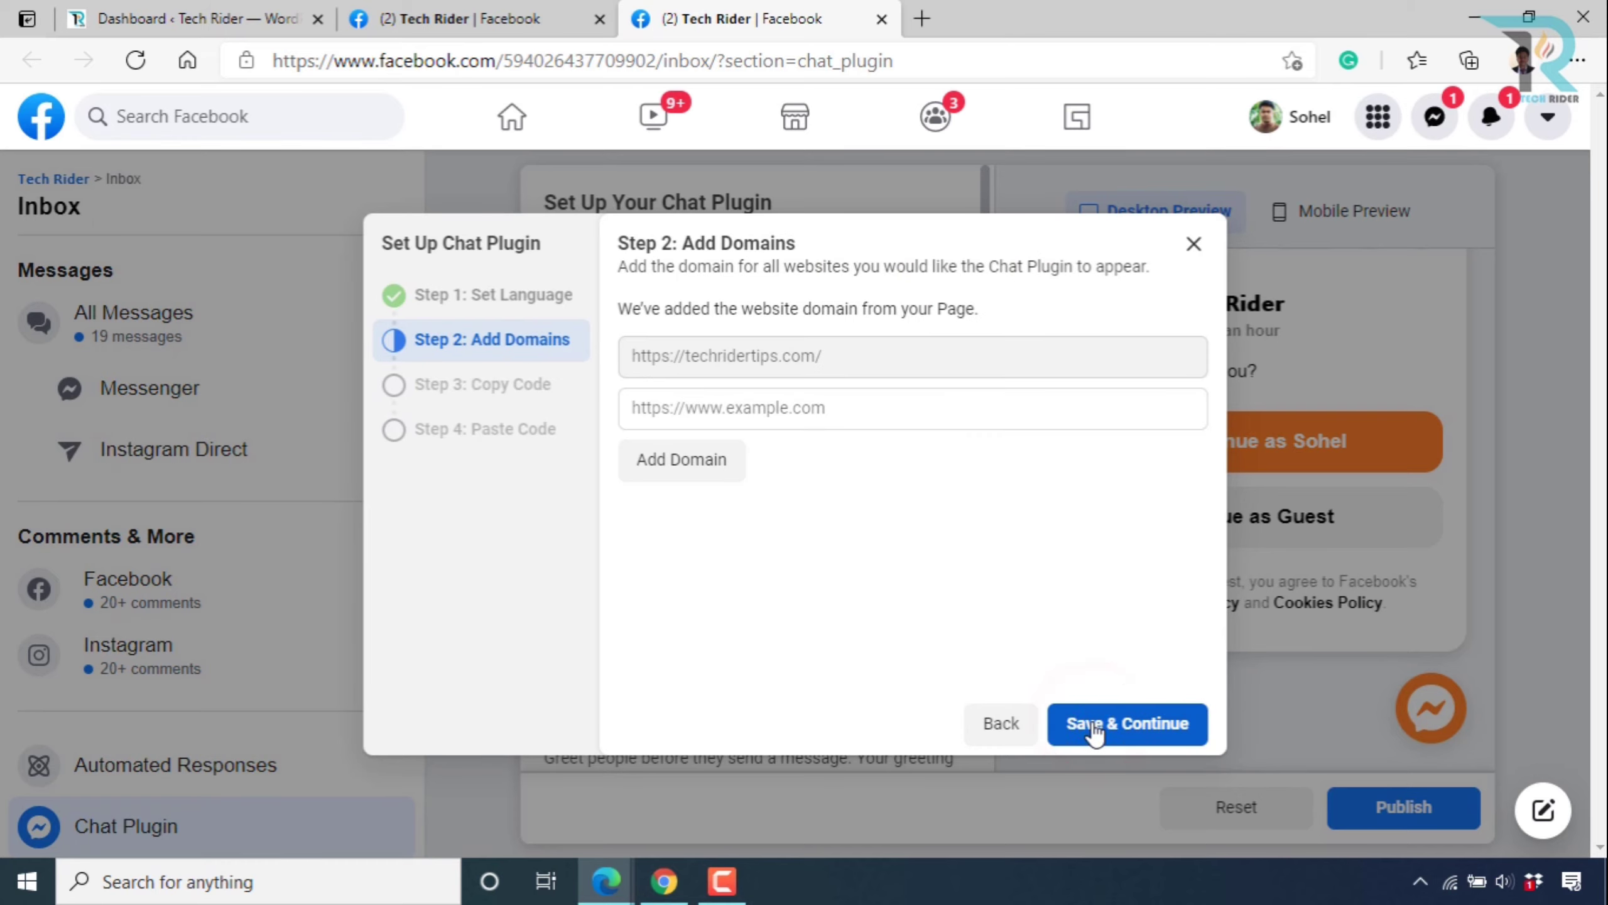
click(1109, 725)
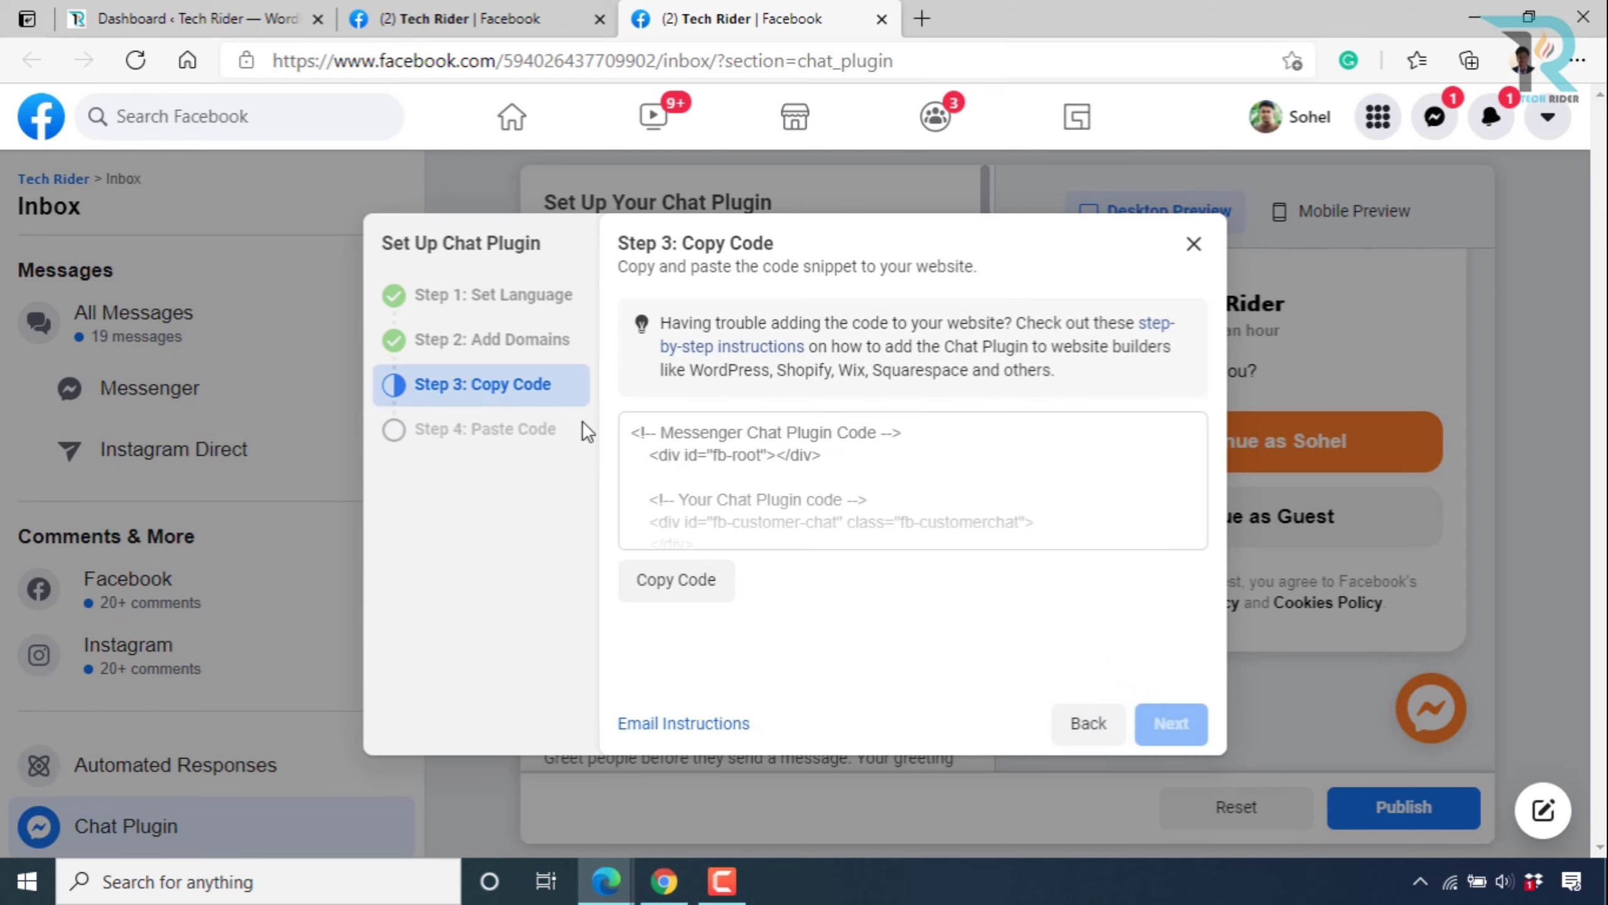
scroll(829, 457, down, 2)
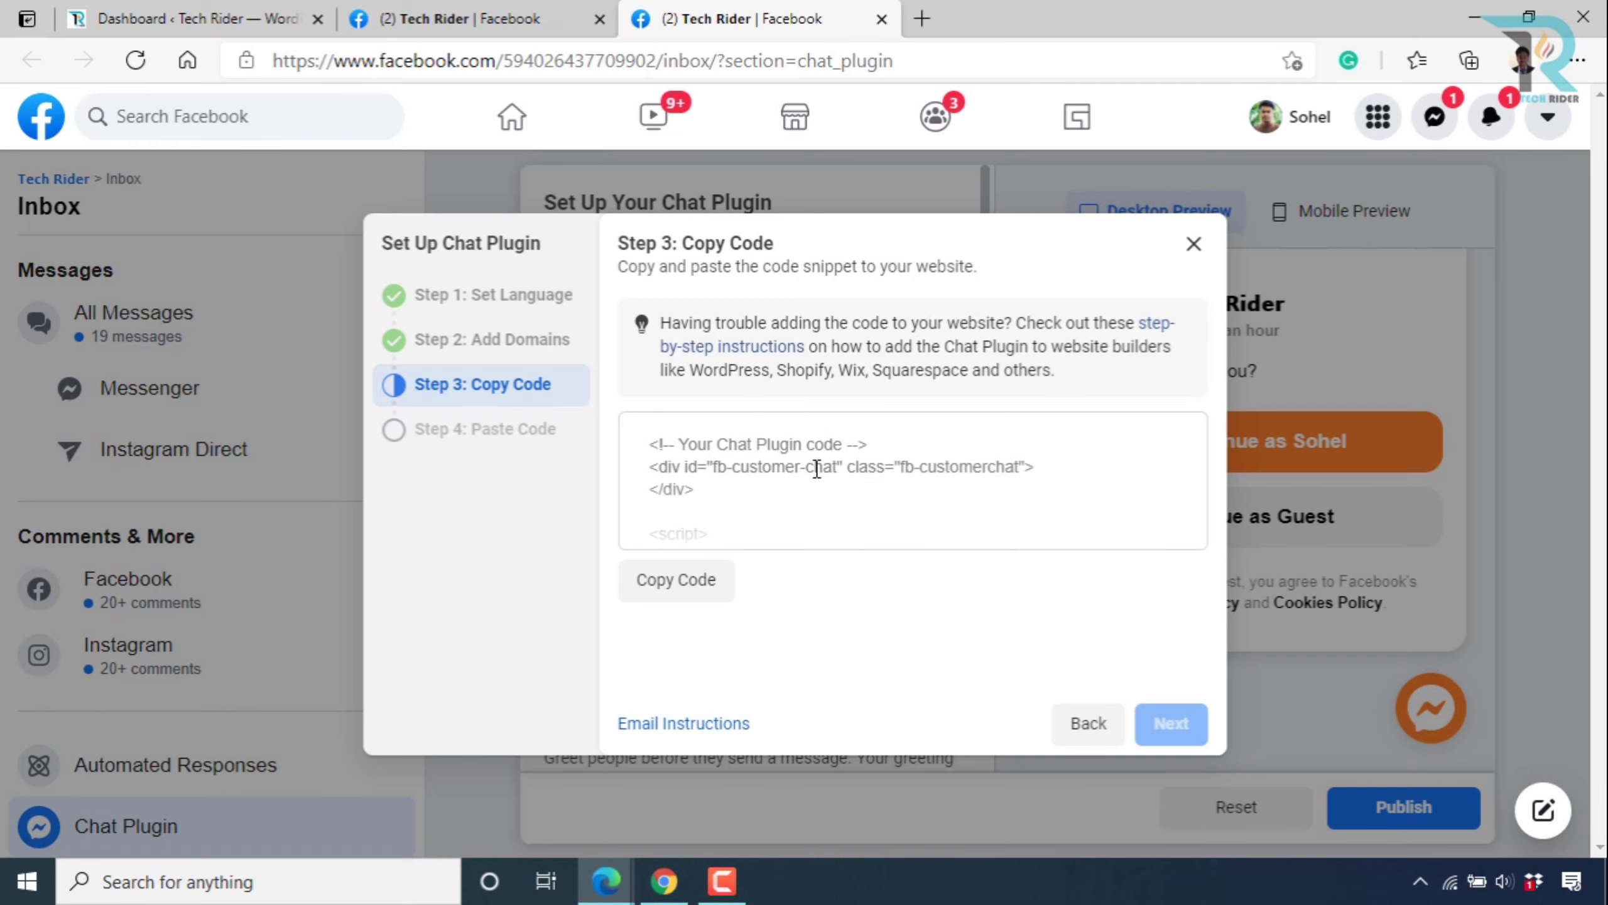
click(675, 582)
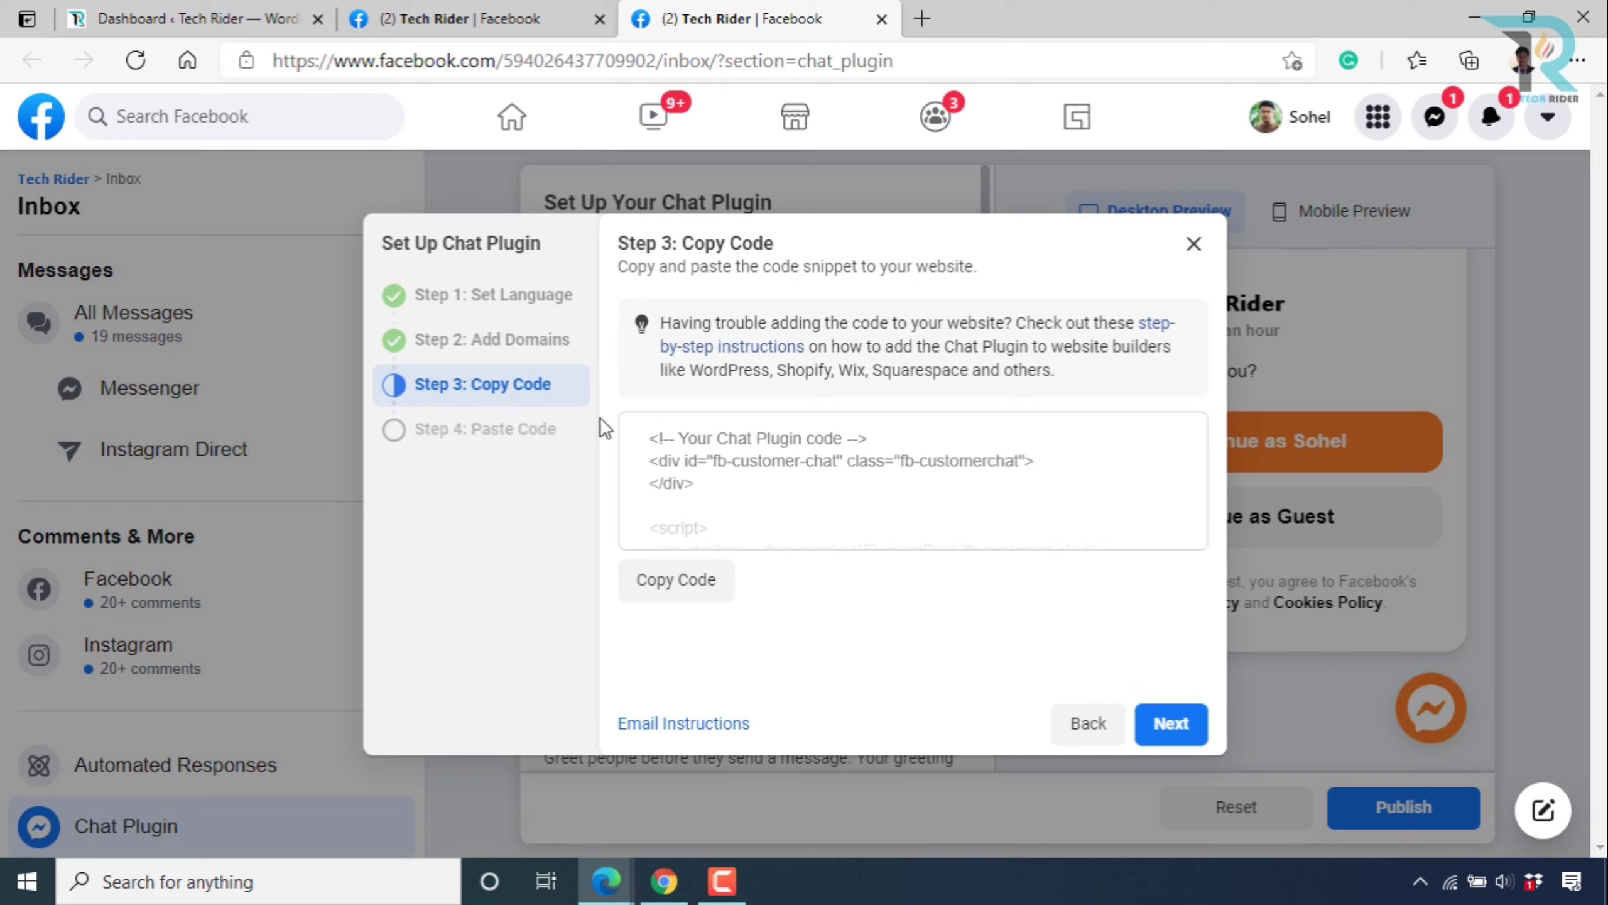
Switch to the website's WordPress dashboard and search the plugins available for installation for "facebook chat plugin".
click(196, 16)
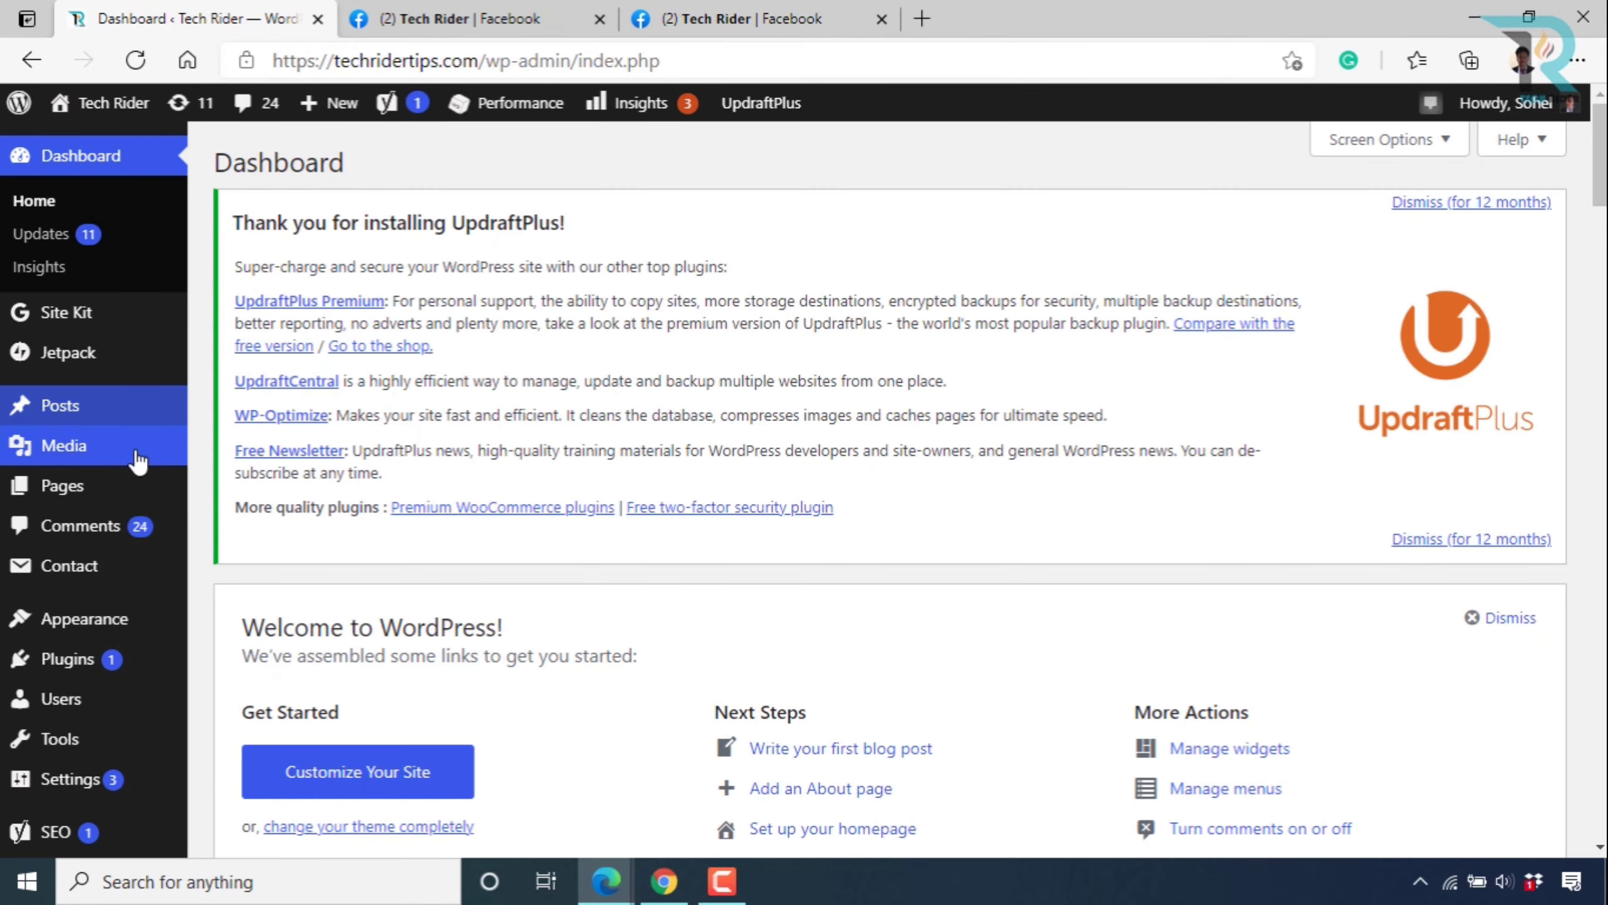
mouse_move(72, 665)
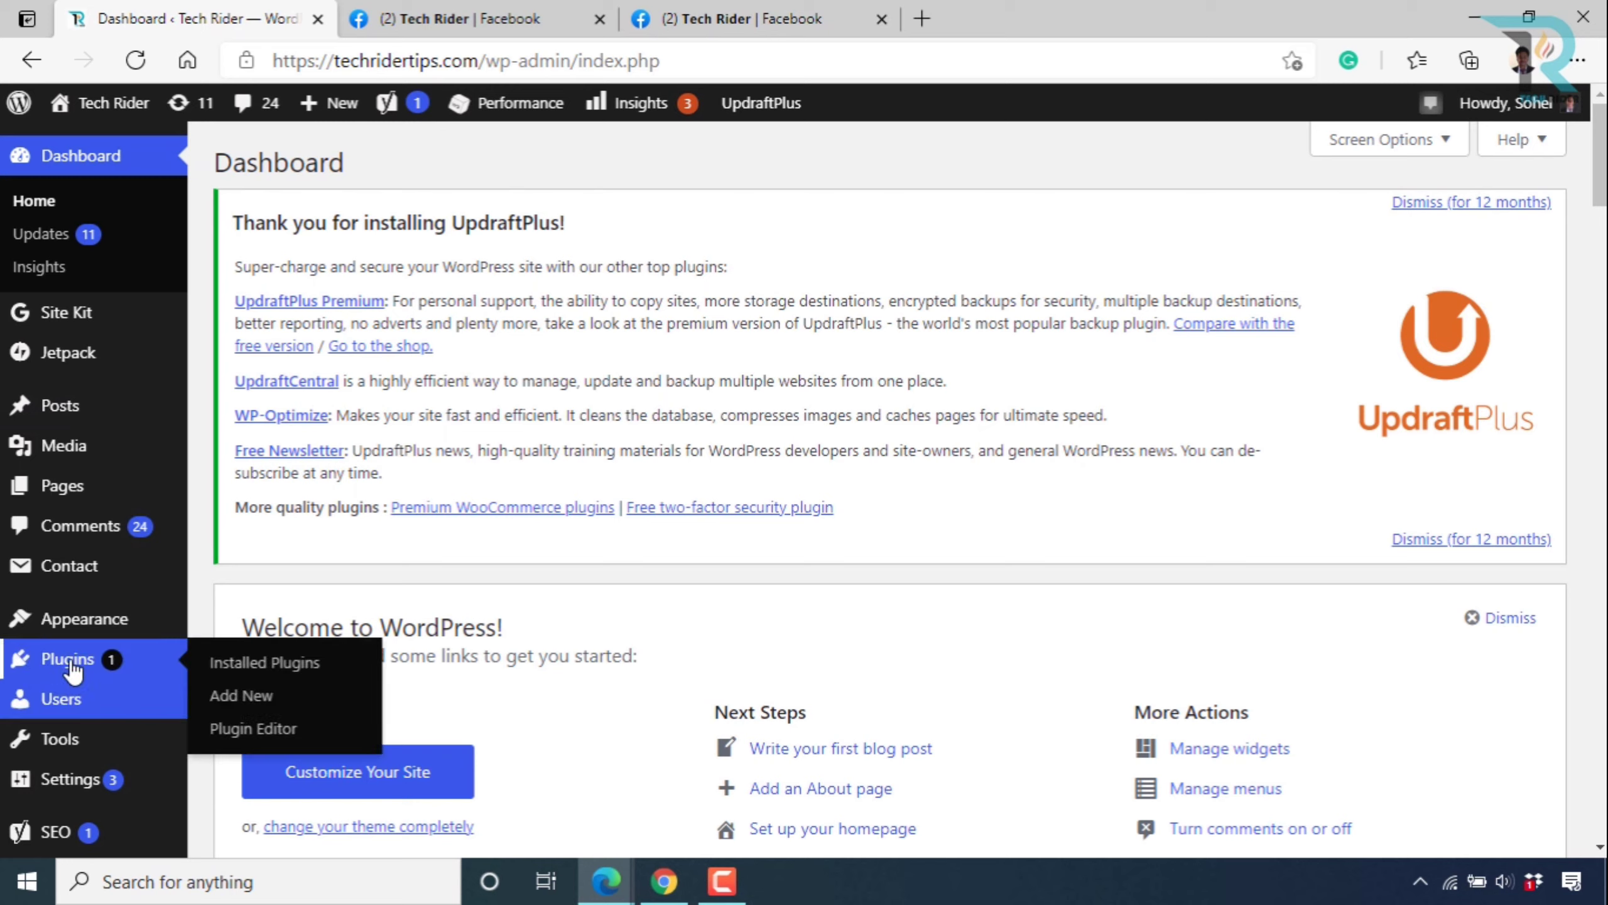
click(242, 693)
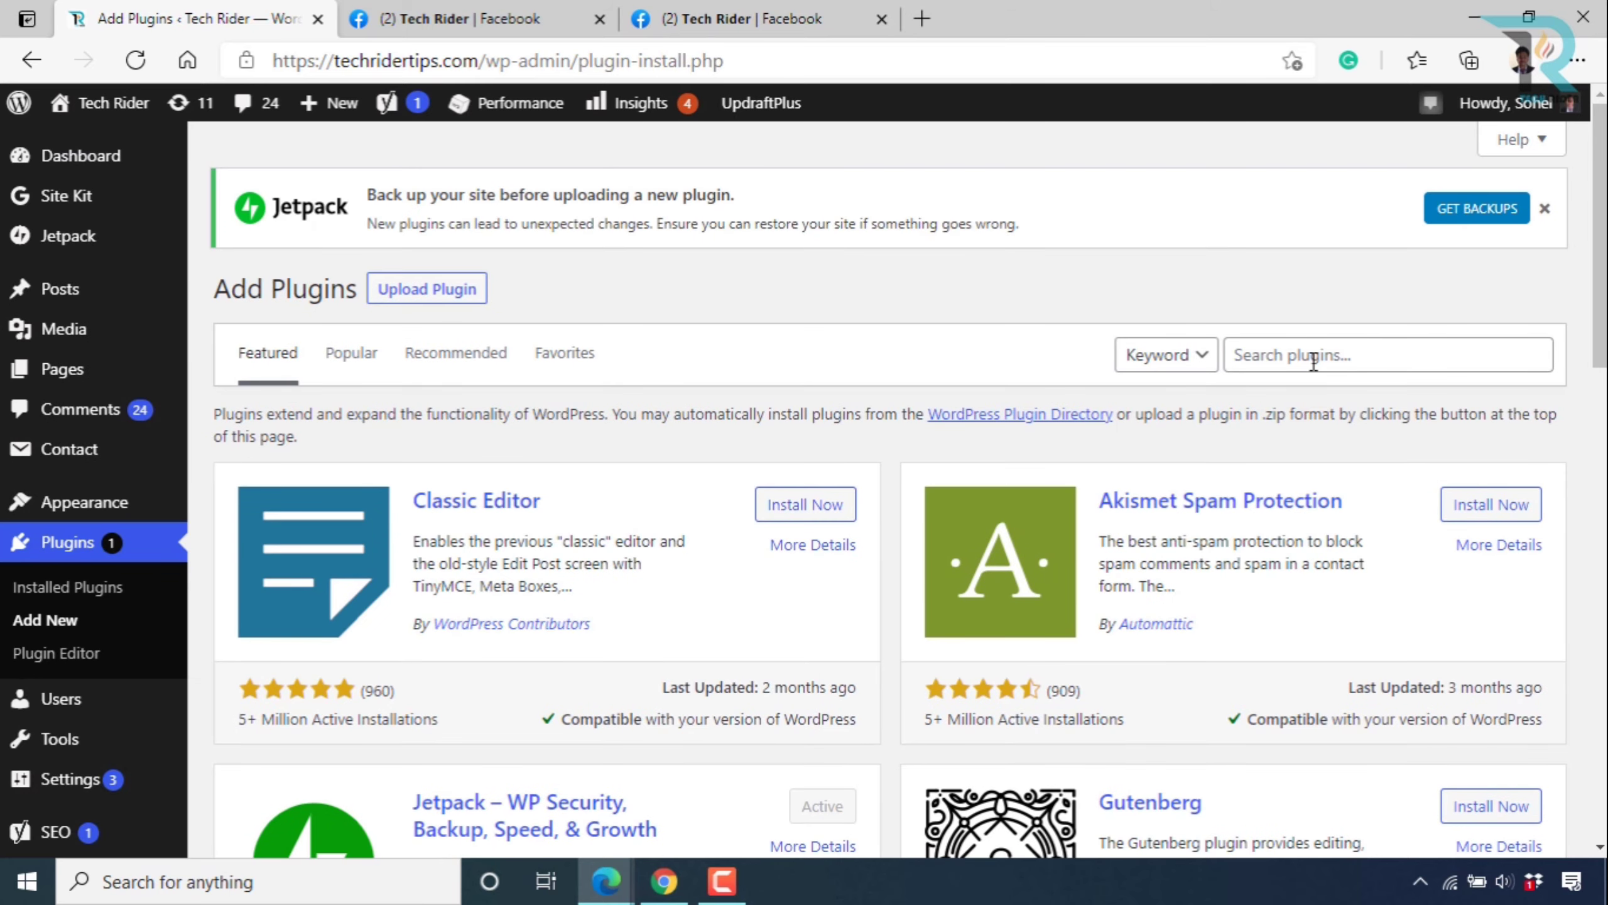
click(1310, 357)
text(facebook c)
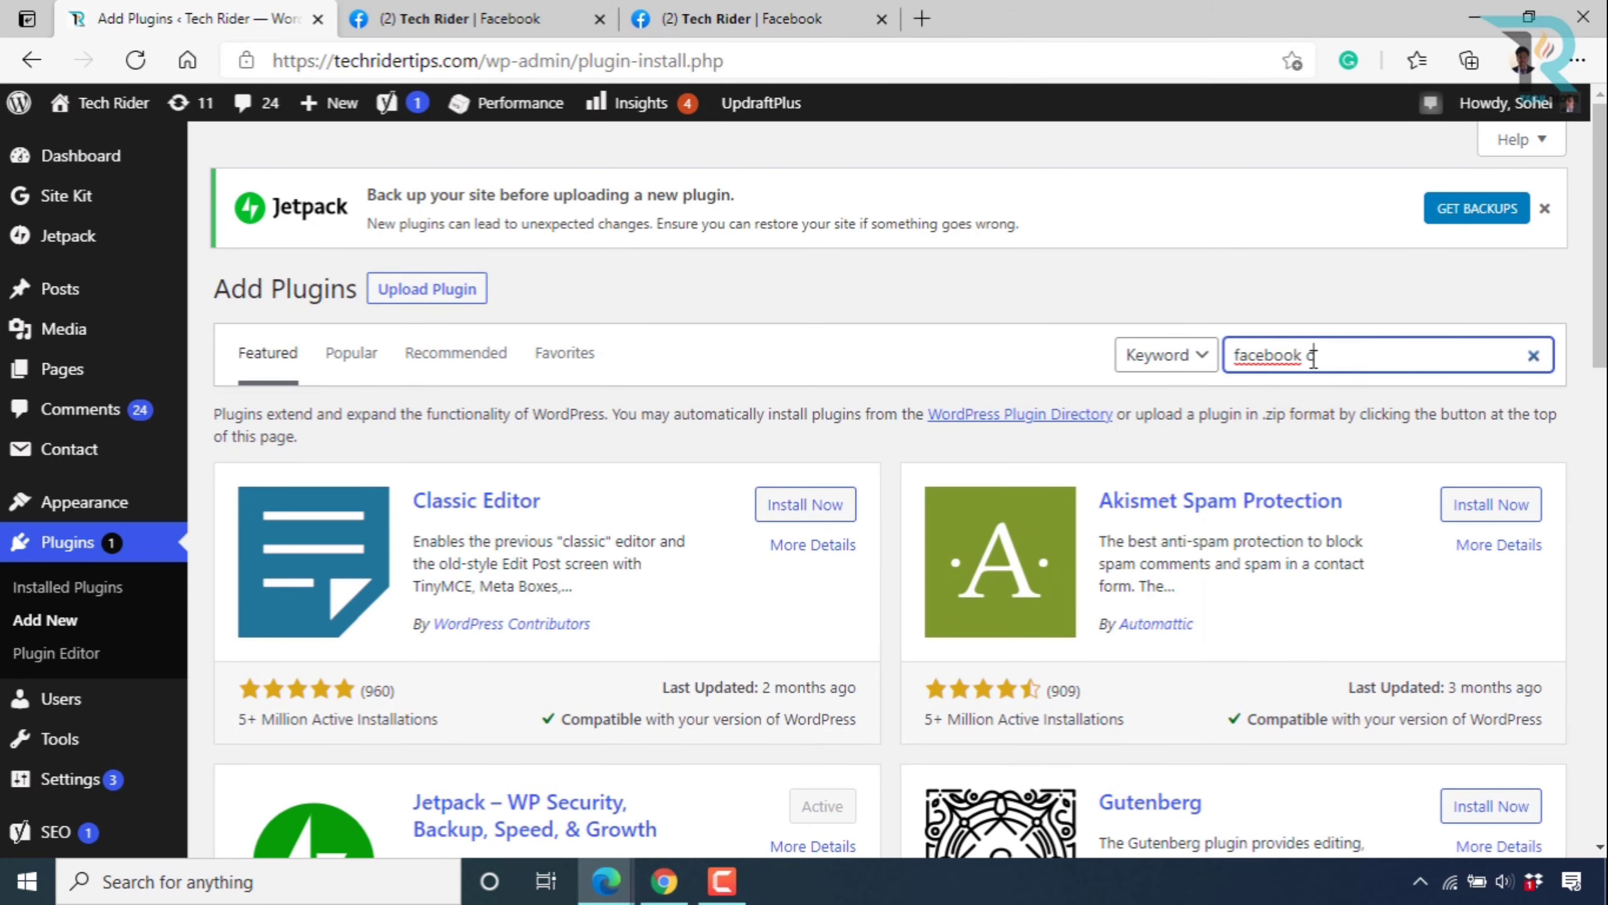
text(hat plugin)
key(Return)
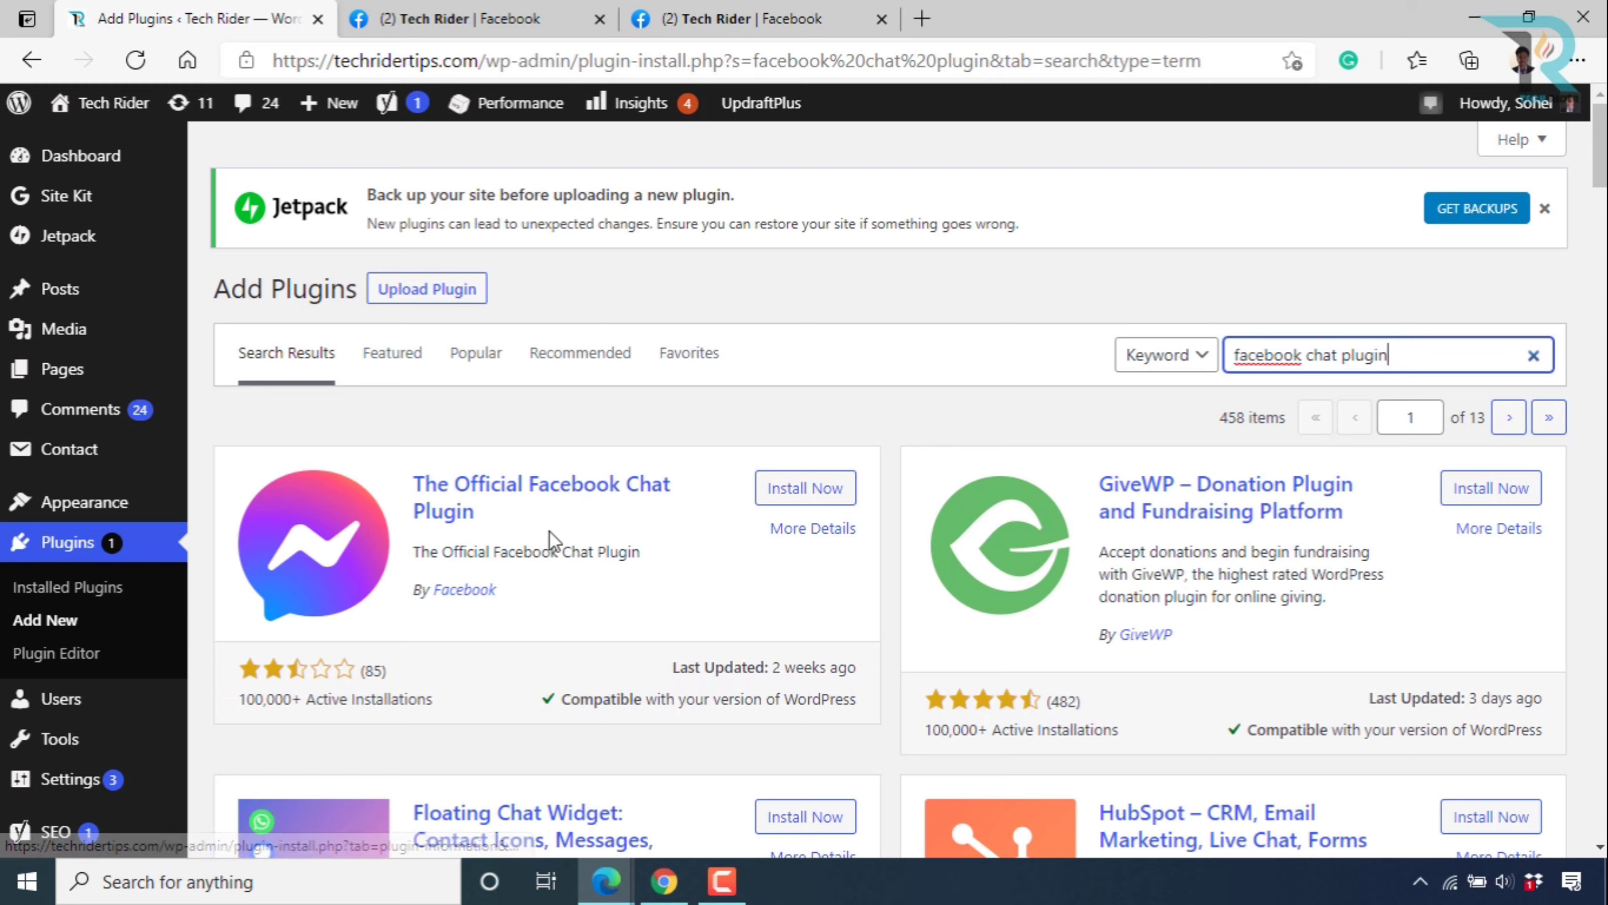
Install and activate The Official Facebook Chat Plugin on the WordPress site.
click(810, 499)
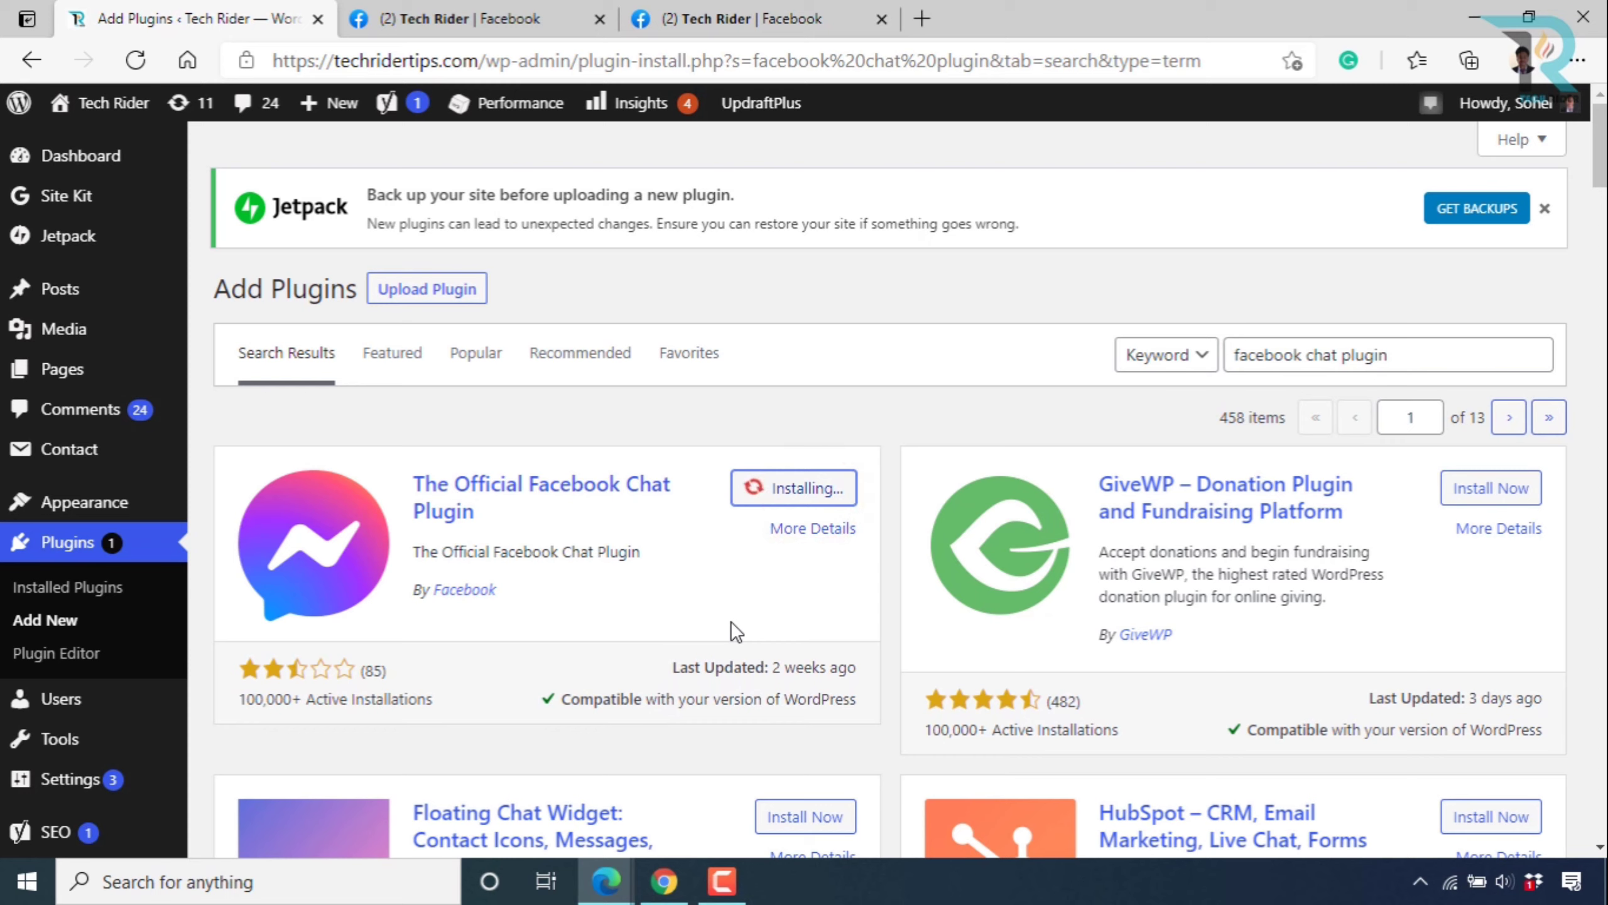
click(808, 488)
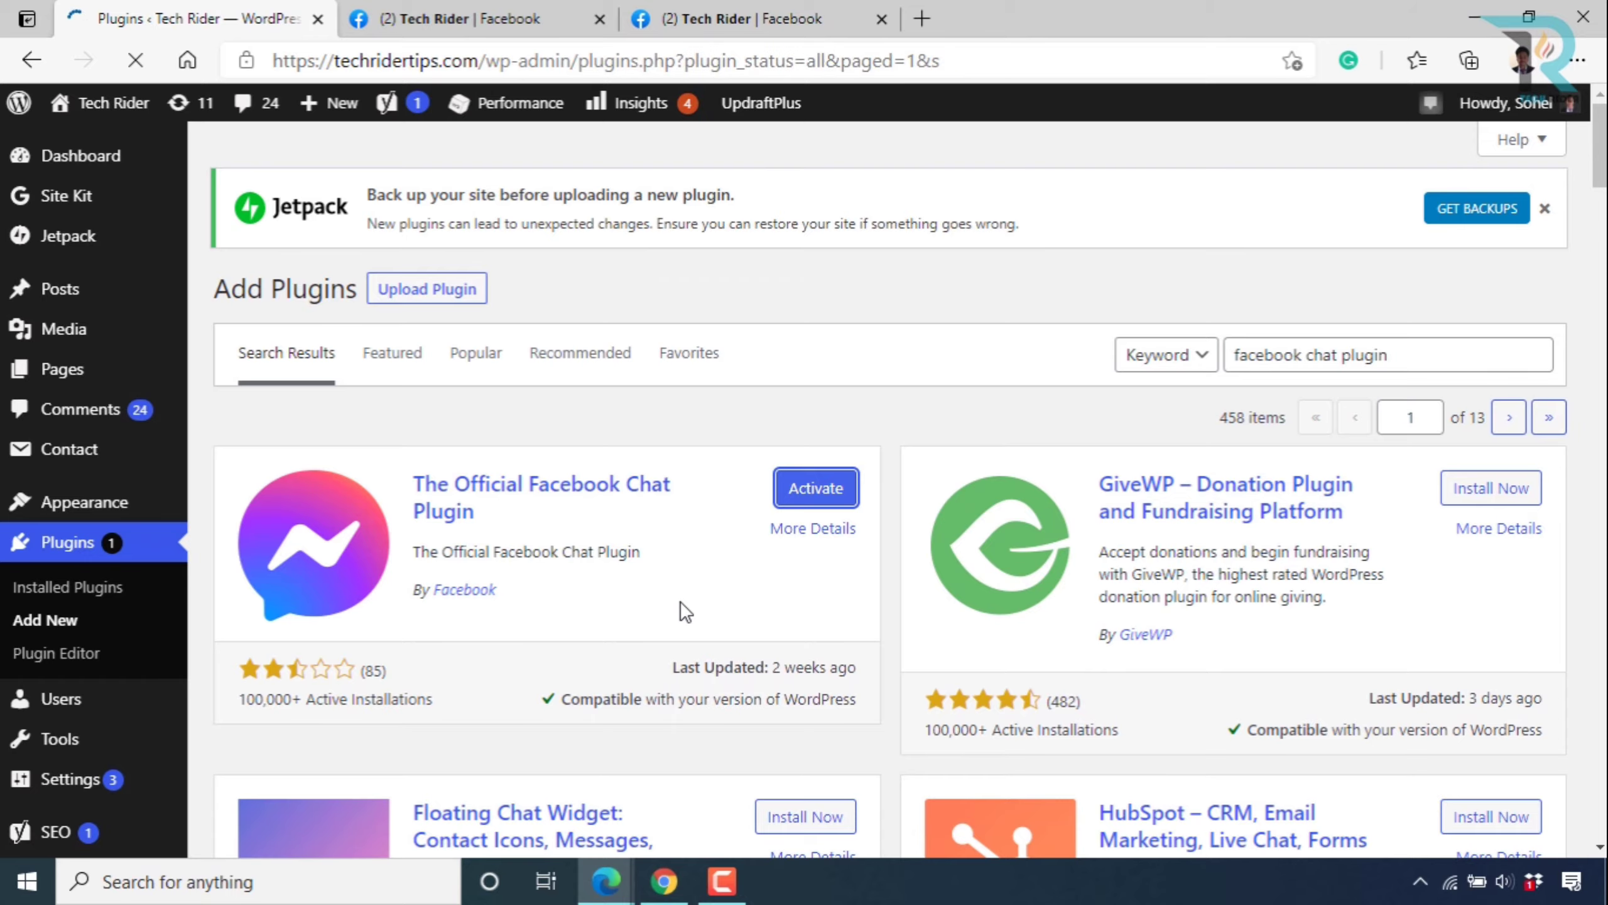
Open the settings of The Official Facebook Chat Plugin from the installed plugins and read its Setup status section.
scroll(680, 602, down, 1)
scroll(680, 601, down, 20)
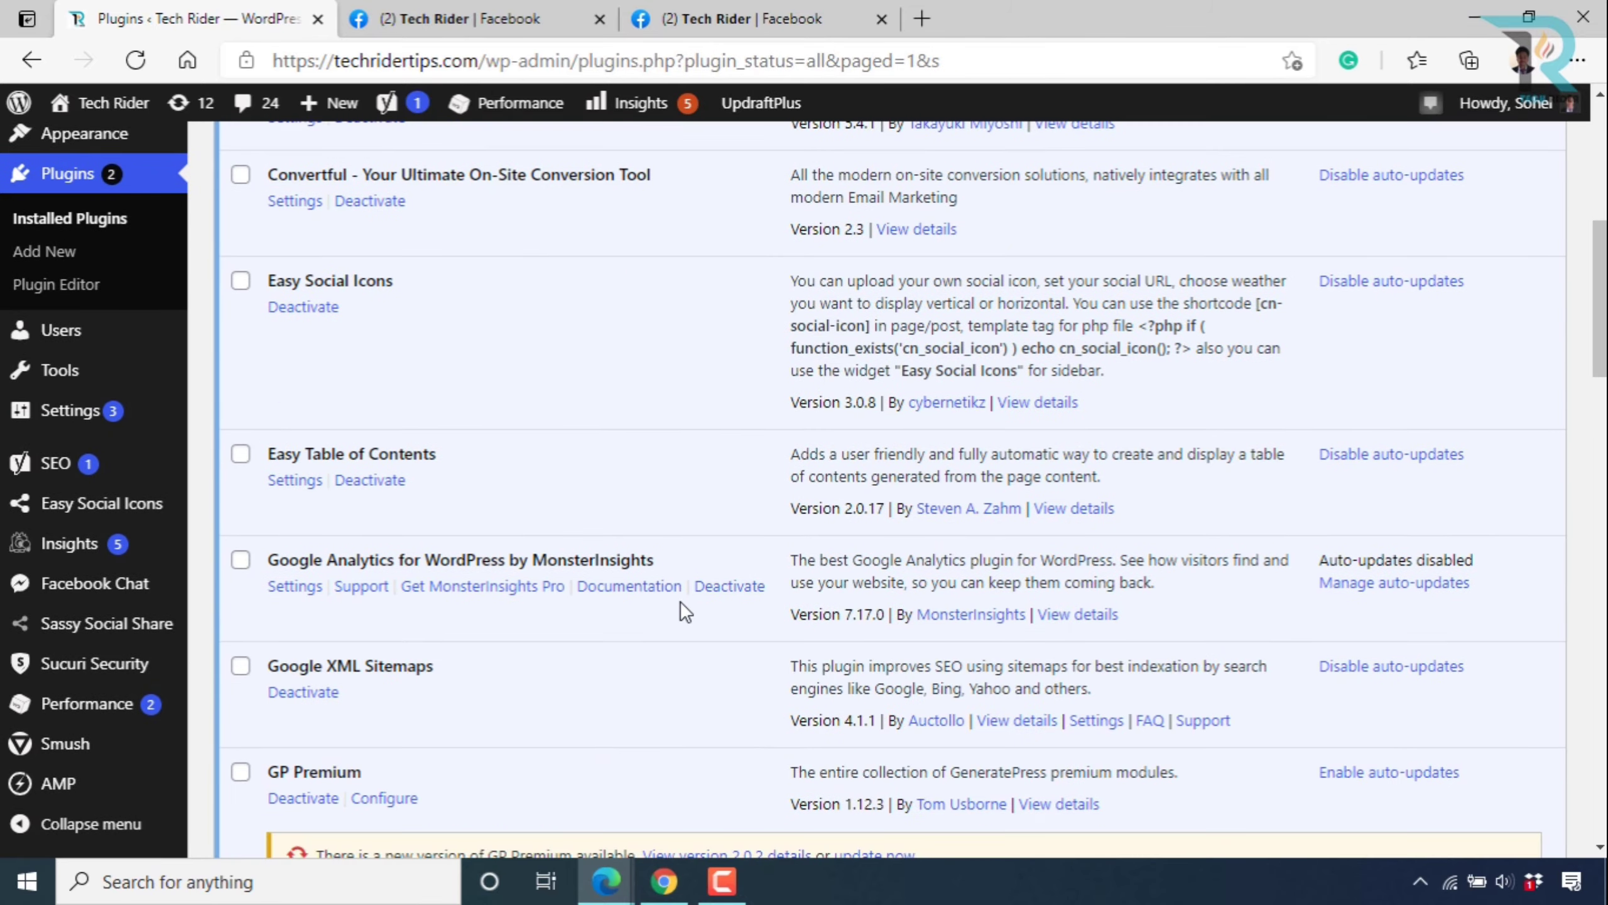
scroll(680, 601, up, 2)
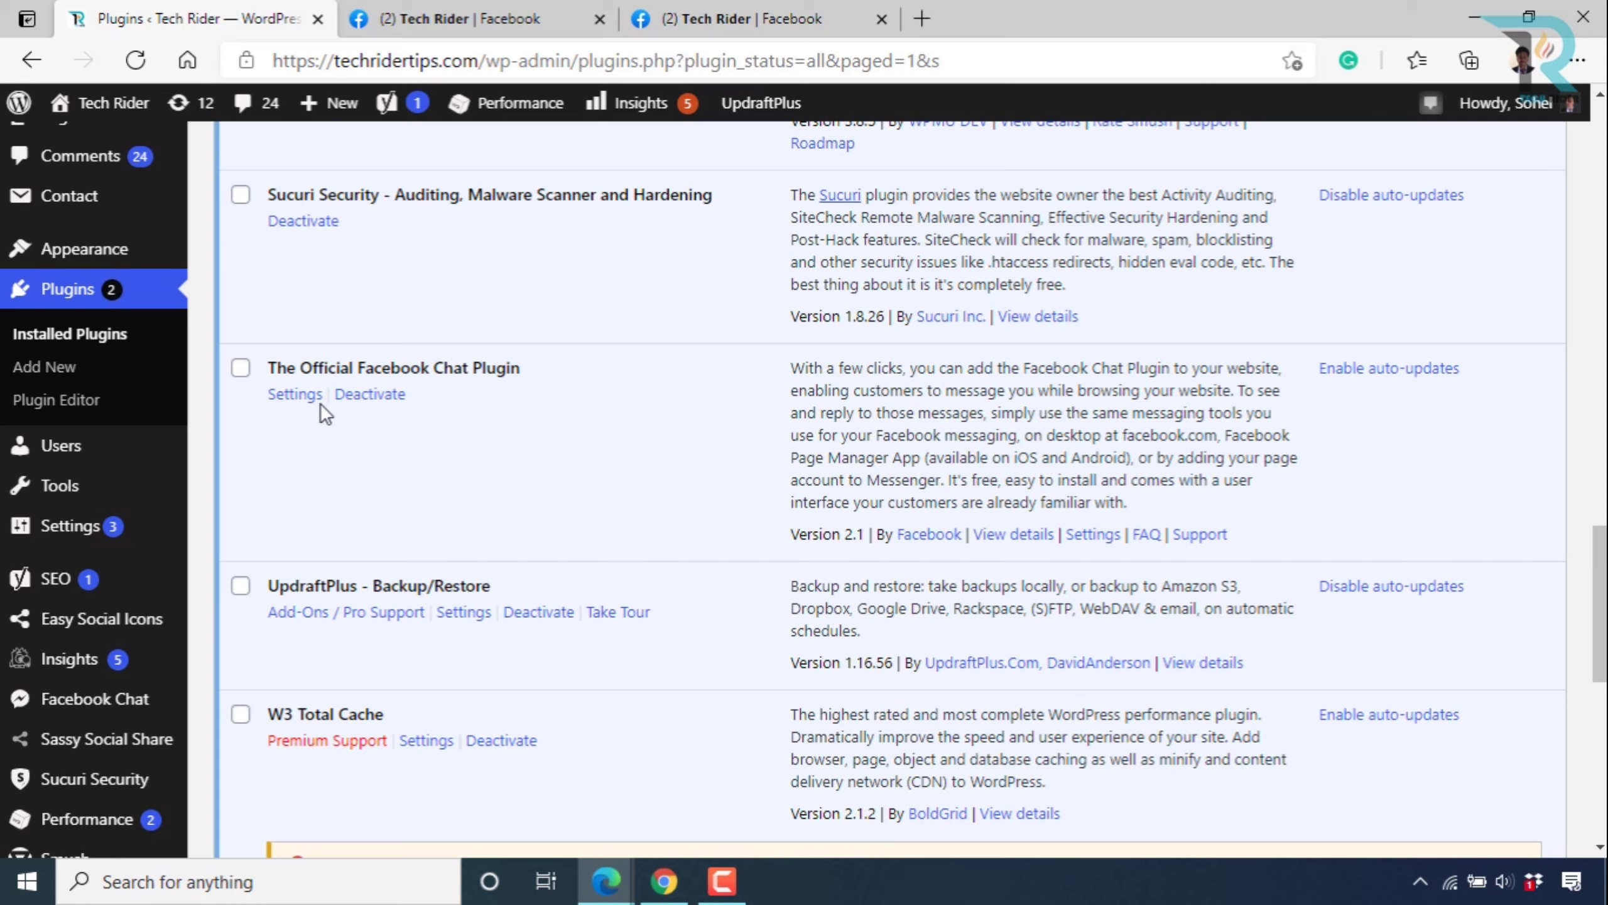
click(295, 396)
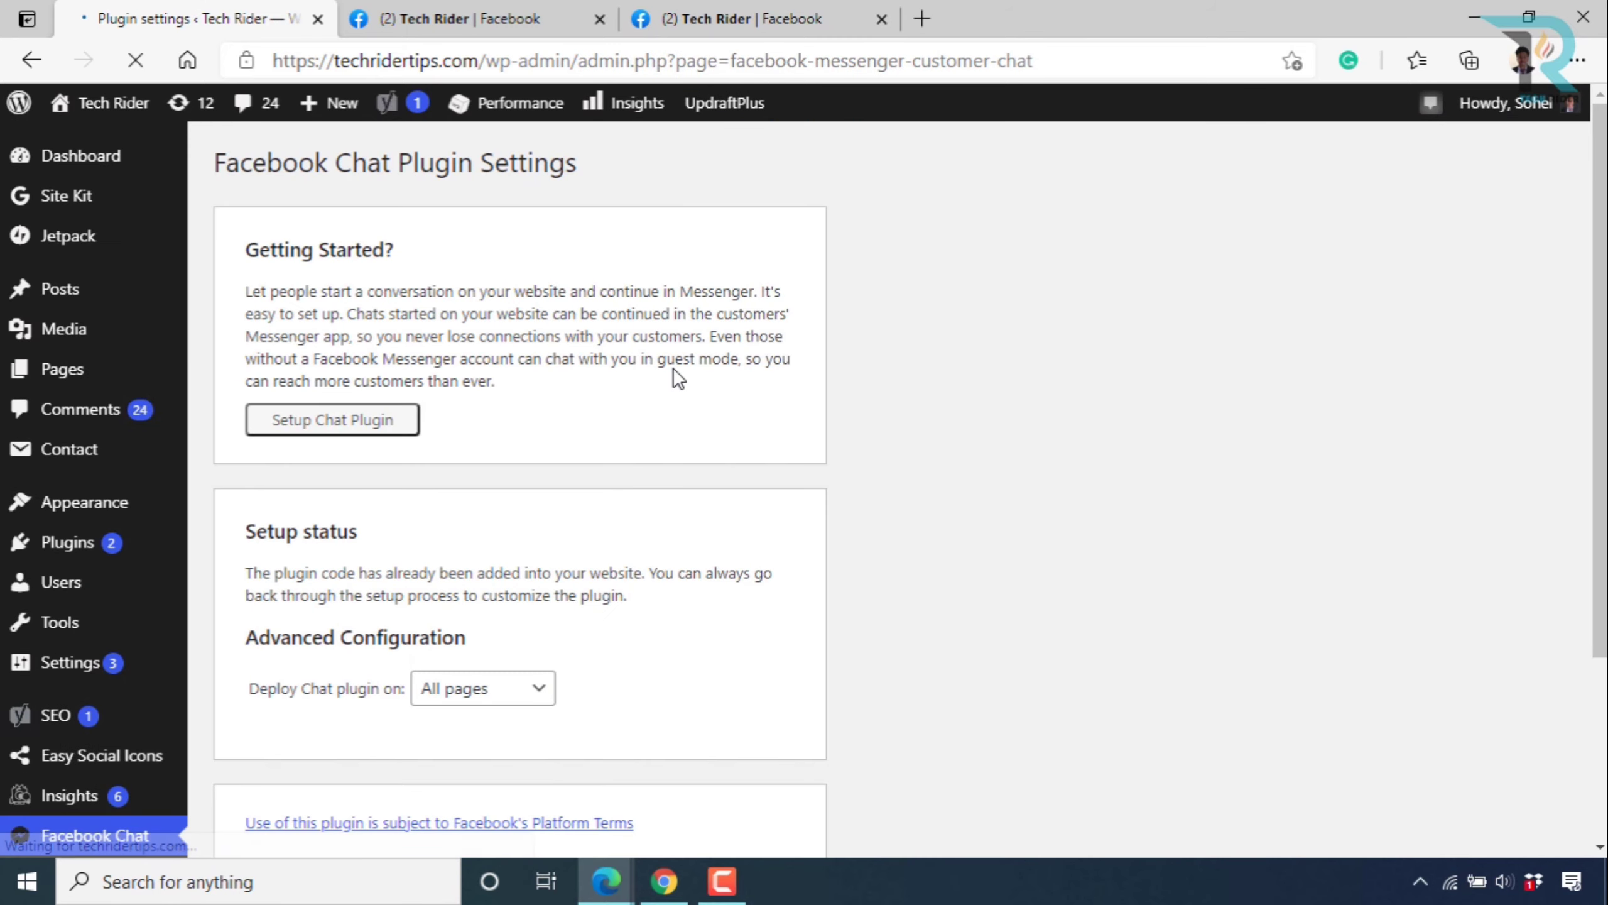
scroll(314, 412, down, 2)
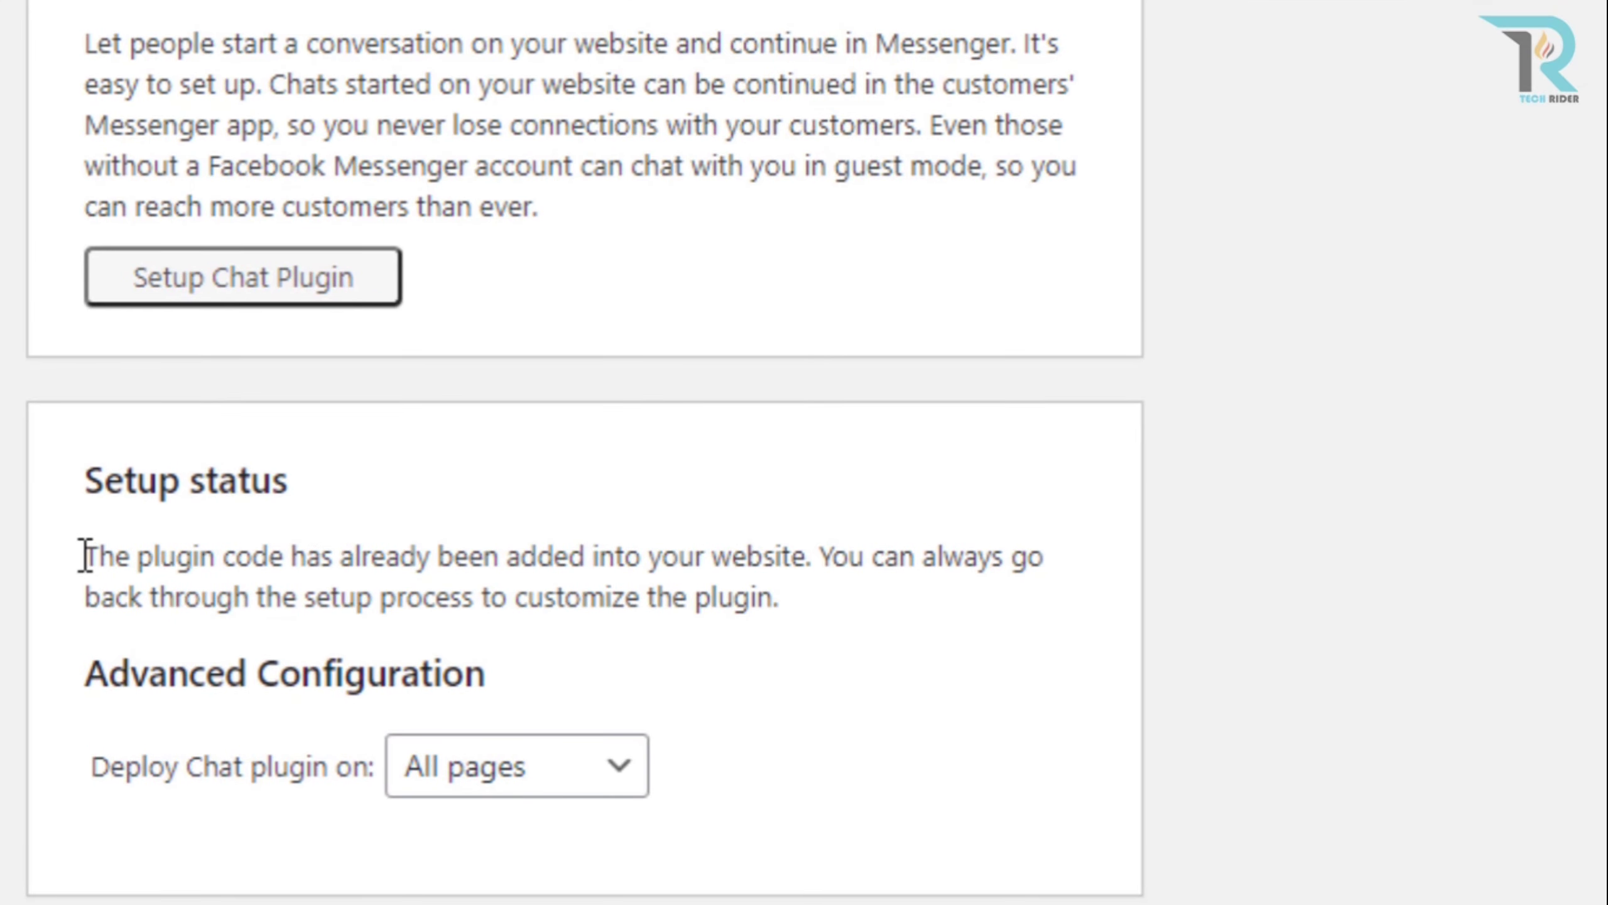
drag(87, 555, 837, 574)
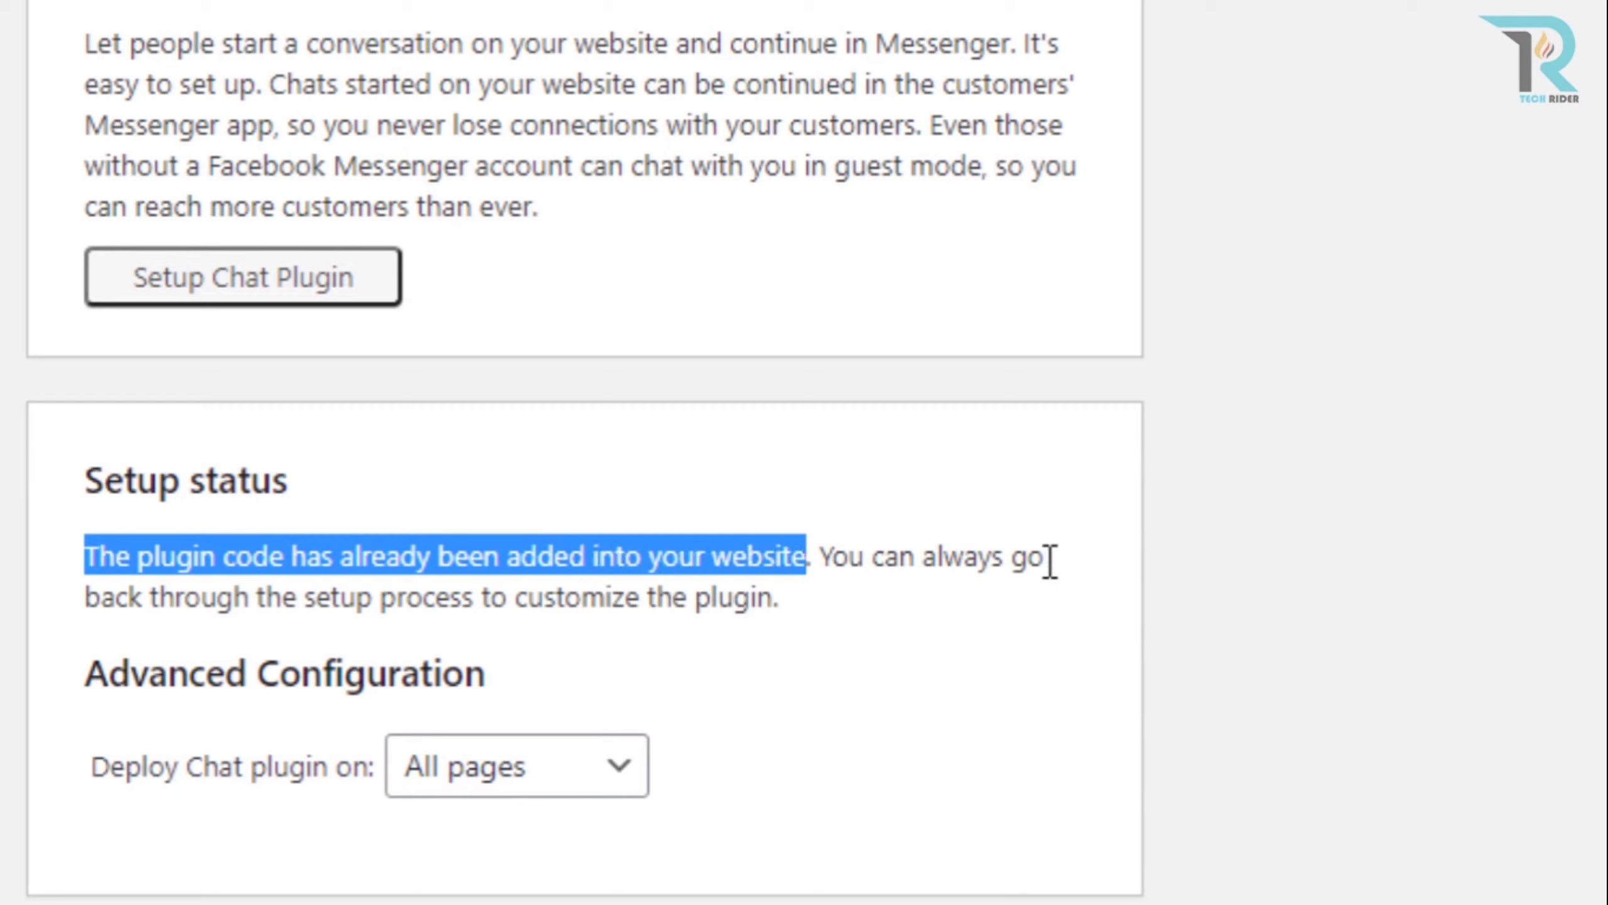